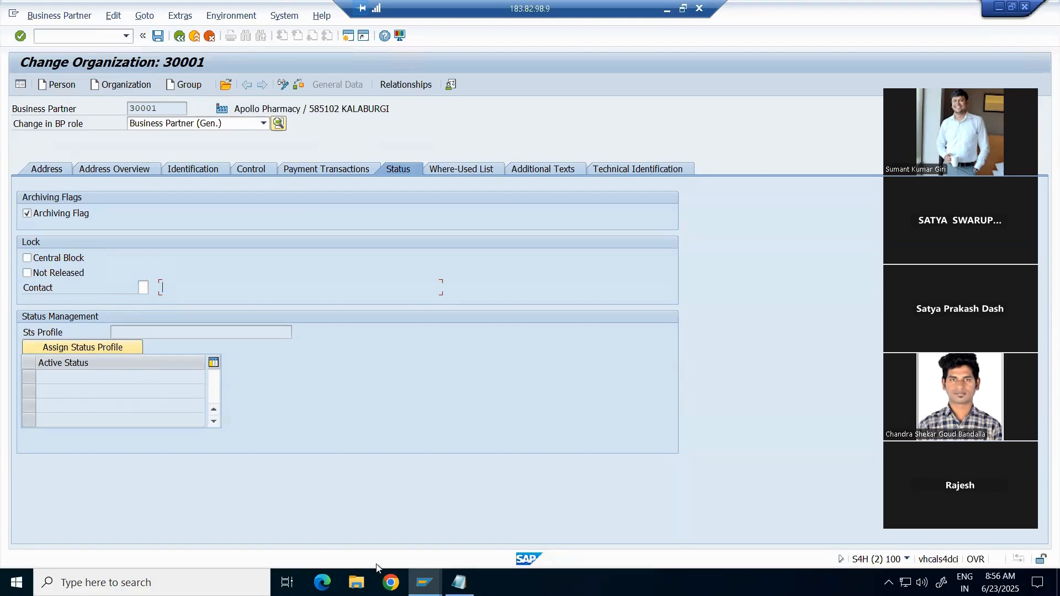
Step: Select the first customer record in the KNA1 customer entries list
click(423, 581)
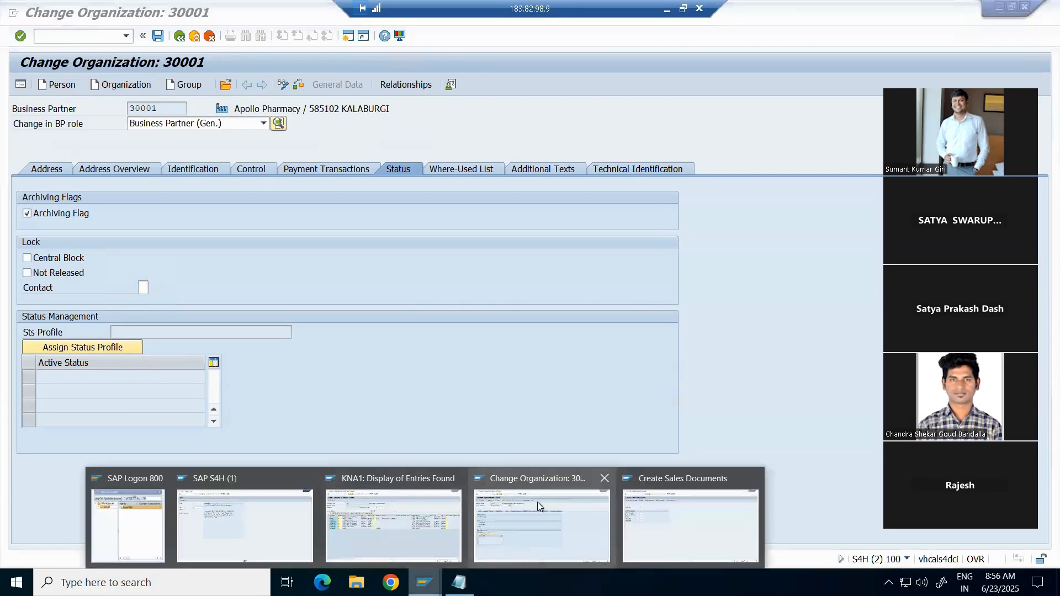
click(436, 522)
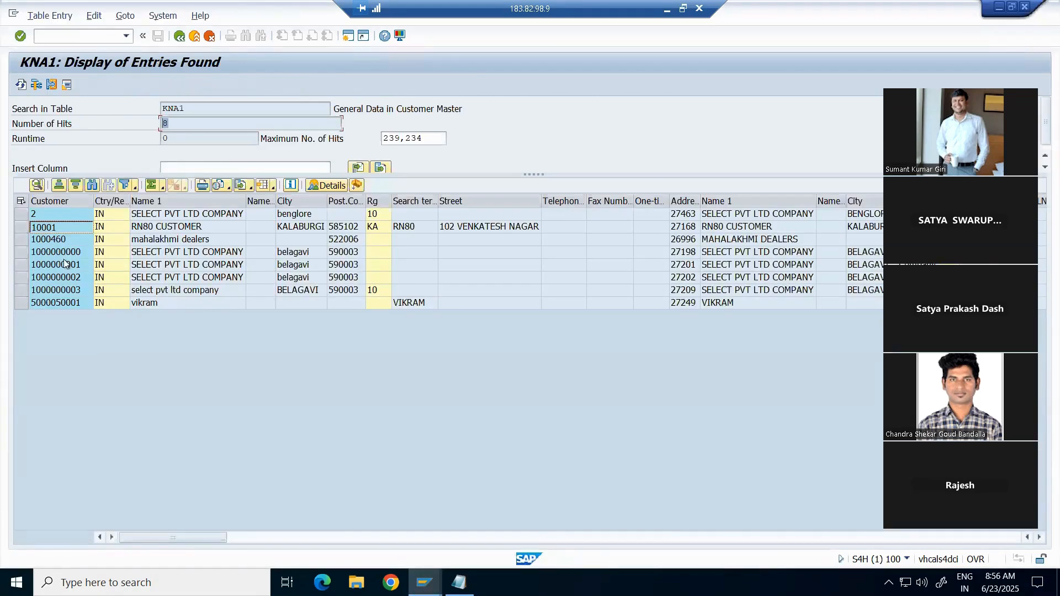
click(17, 217)
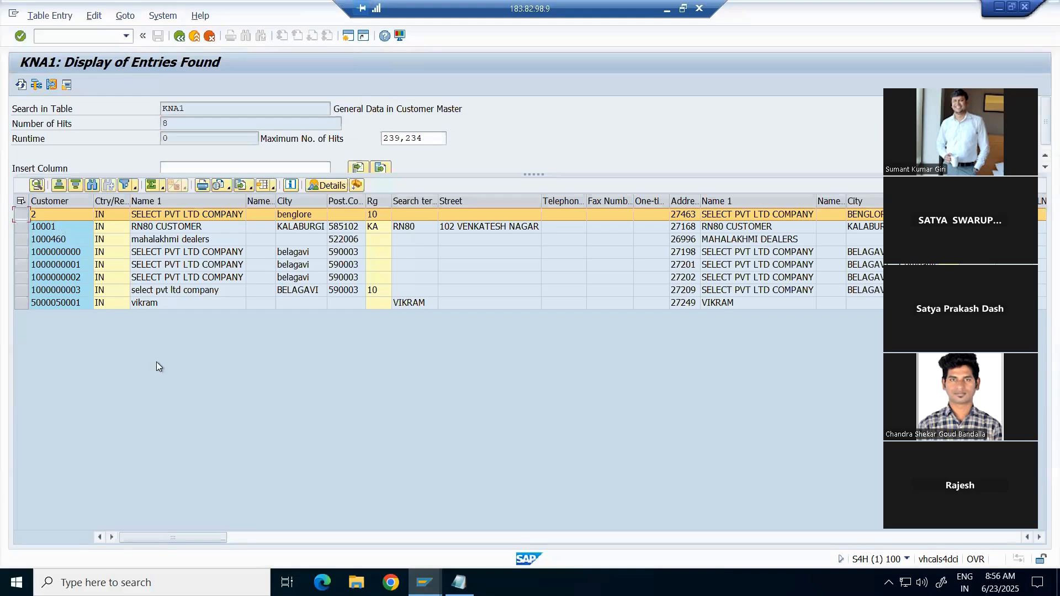
Step: Back on business partner 30001, clear the Archiving Flag and set Central Block
click(424, 582)
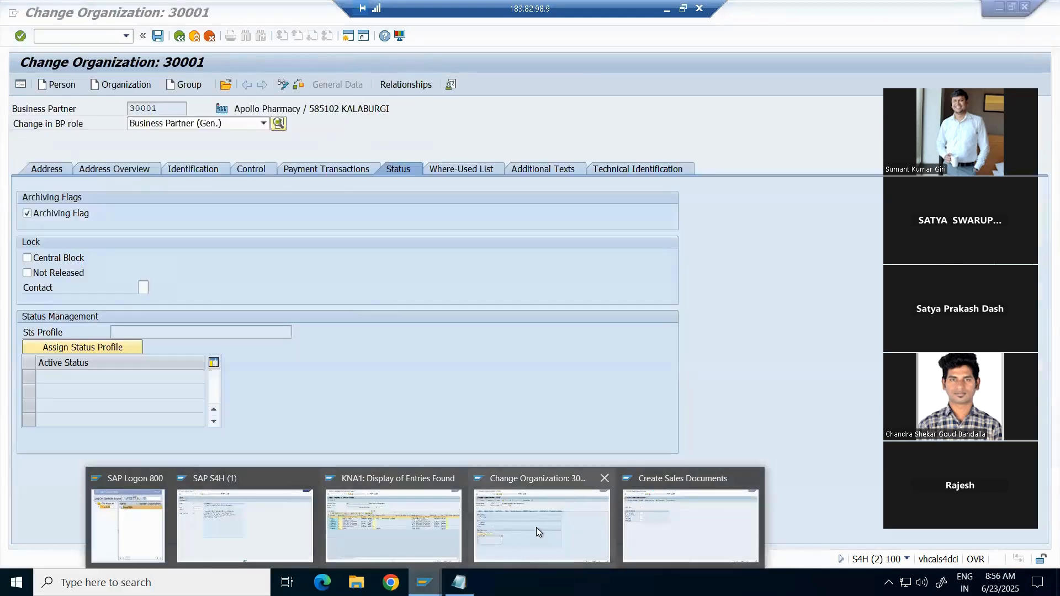
click(535, 525)
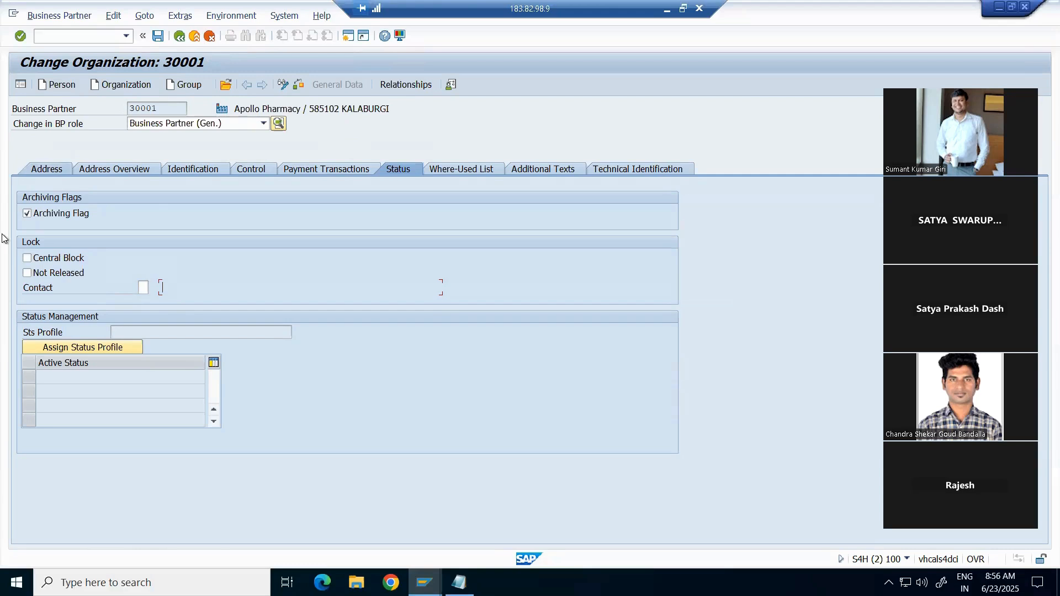
click(27, 214)
click(38, 261)
Step: Browse the BP role list three times, leaving the role unchanged, then open Customize Local Layout
click(264, 124)
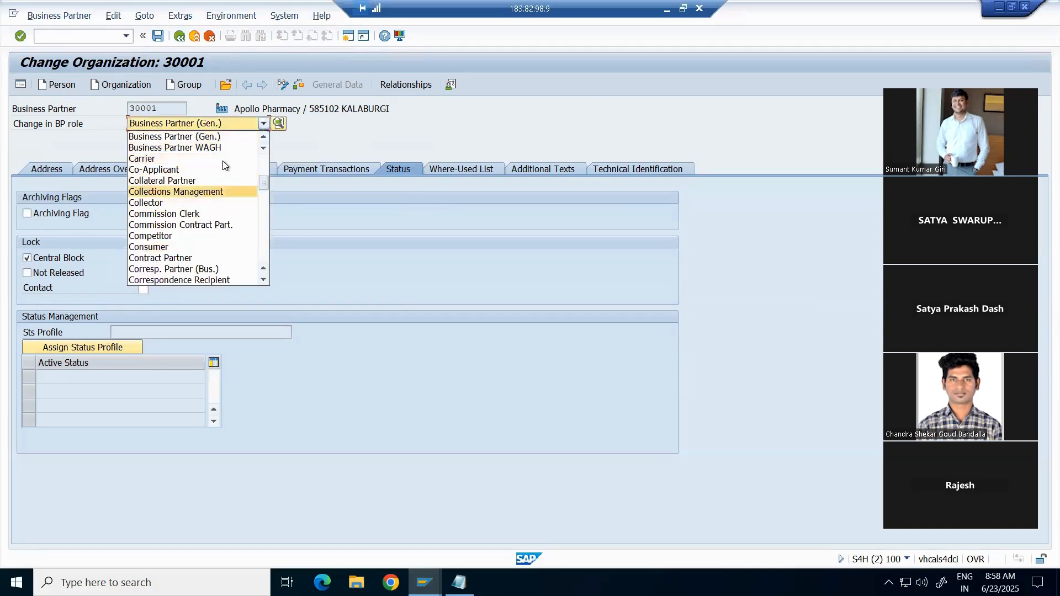
click(260, 126)
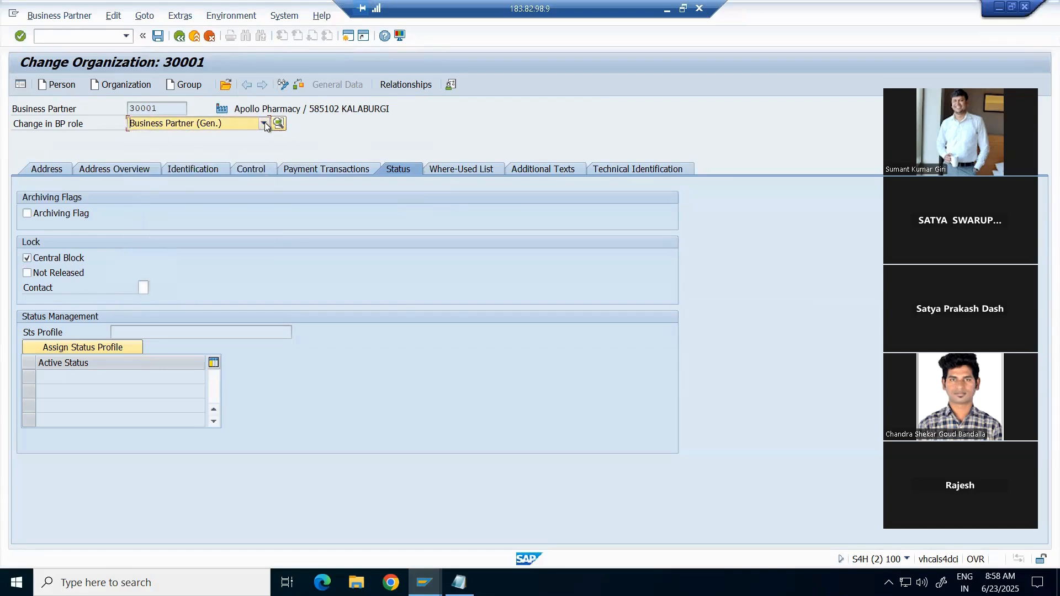
click(264, 124)
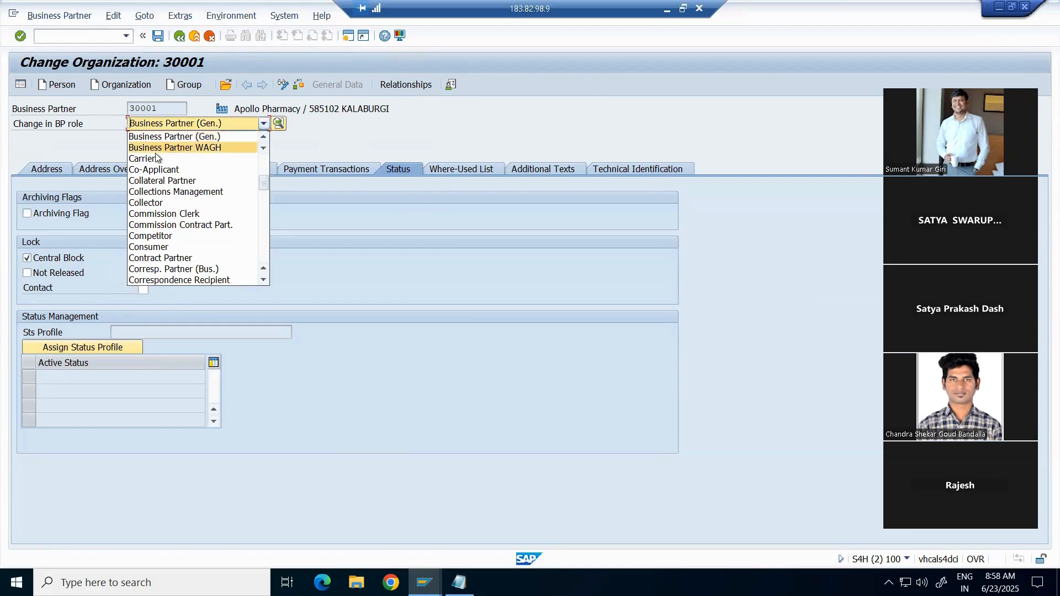
click(666, 101)
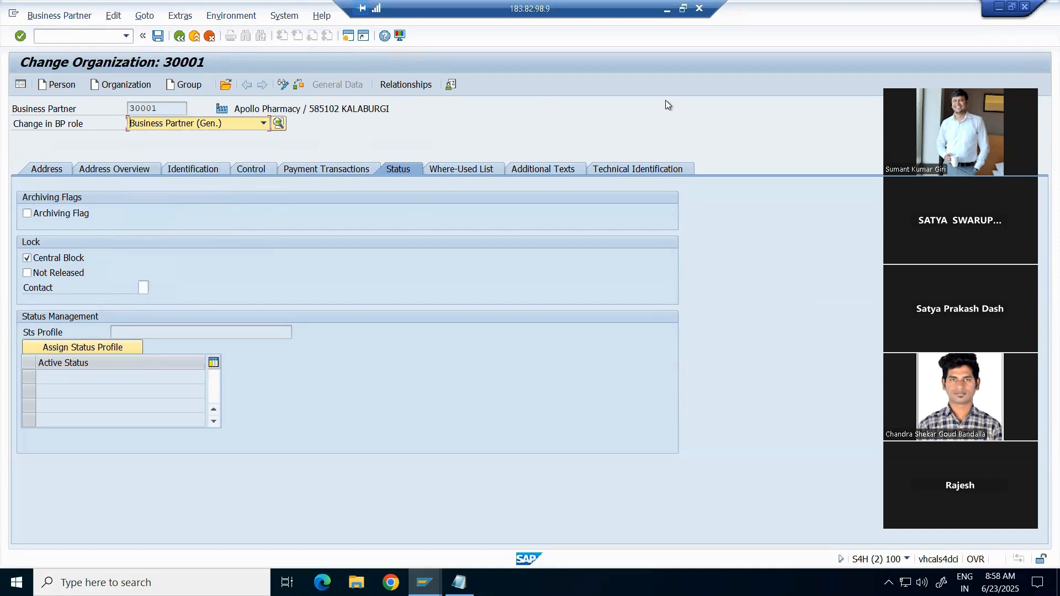
click(262, 123)
click(547, 93)
click(401, 36)
Step: In SAP GUI Options, Interaction Design > Visualization 1, enable Show keys within dropdown lists and Sort by keys
click(421, 53)
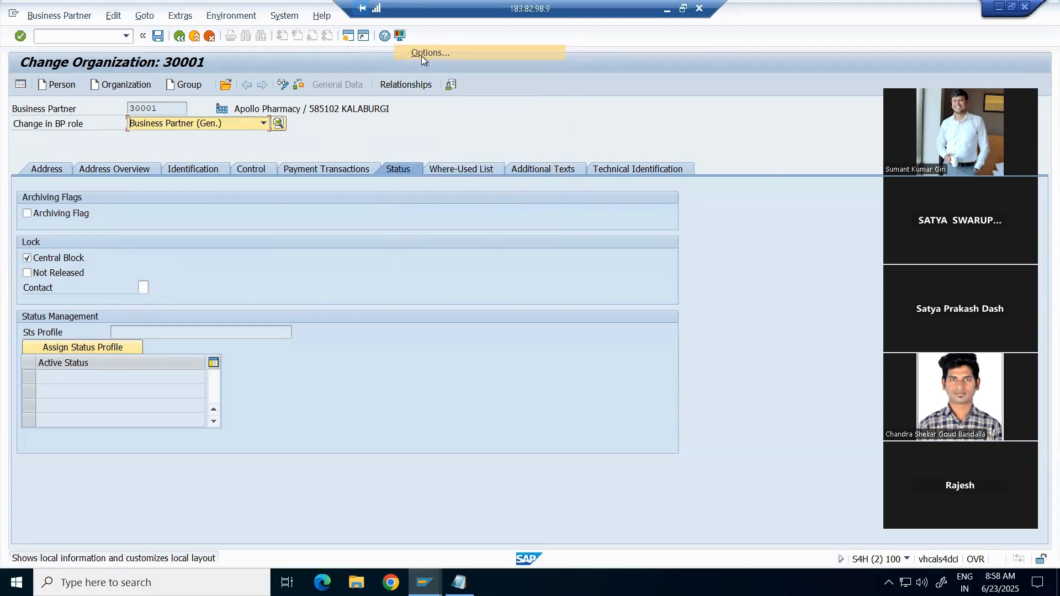
drag(469, 122, 641, 74)
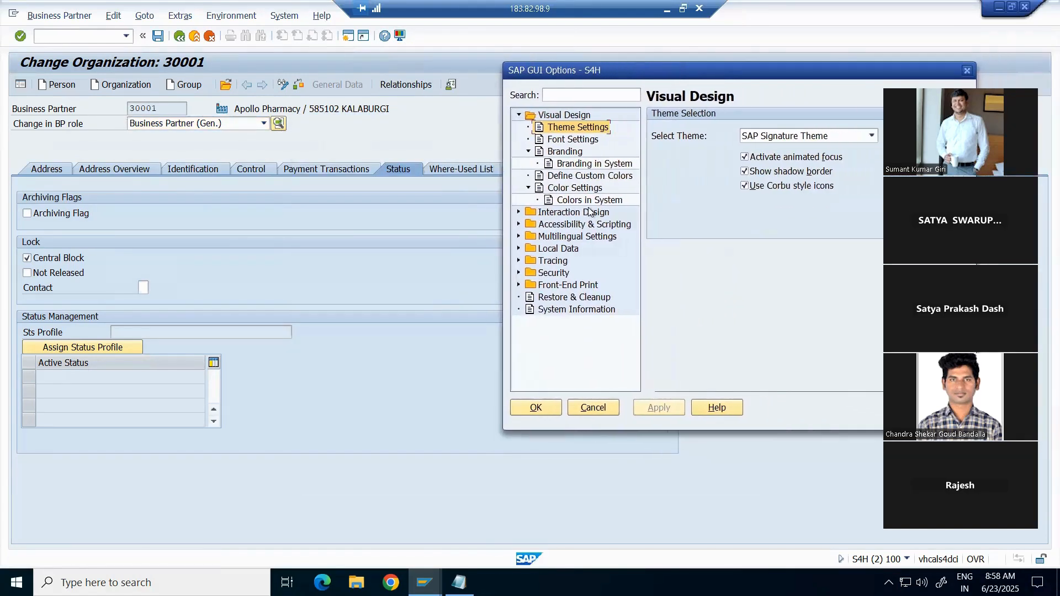
click(528, 153)
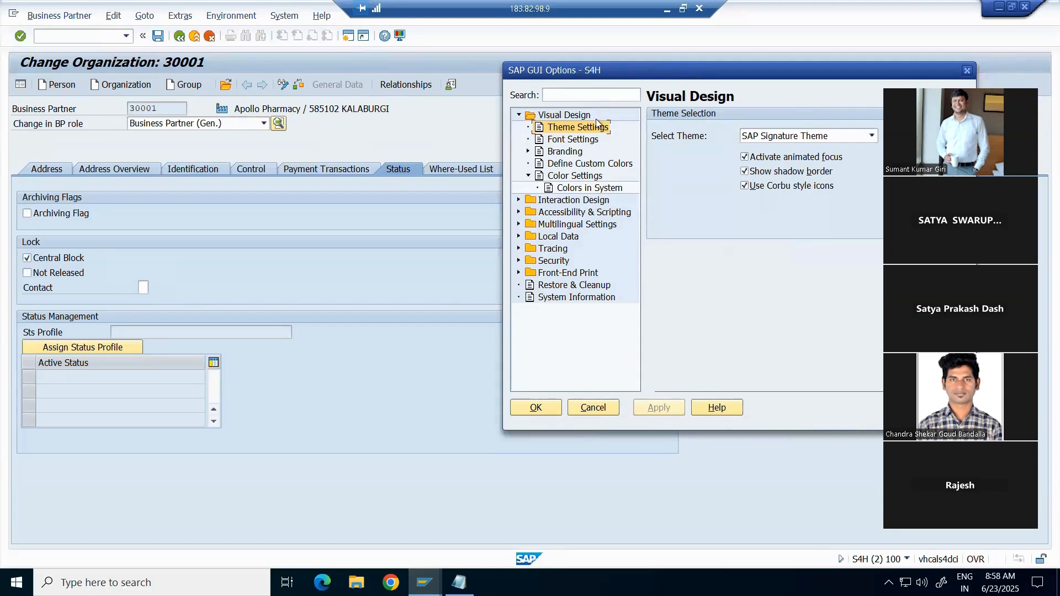
click(518, 115)
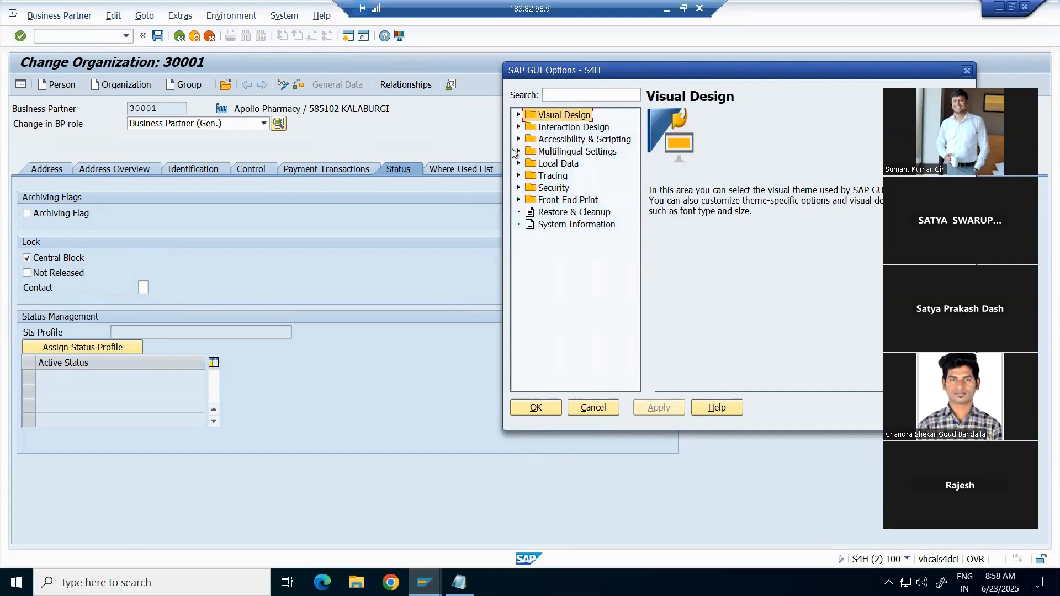
click(519, 128)
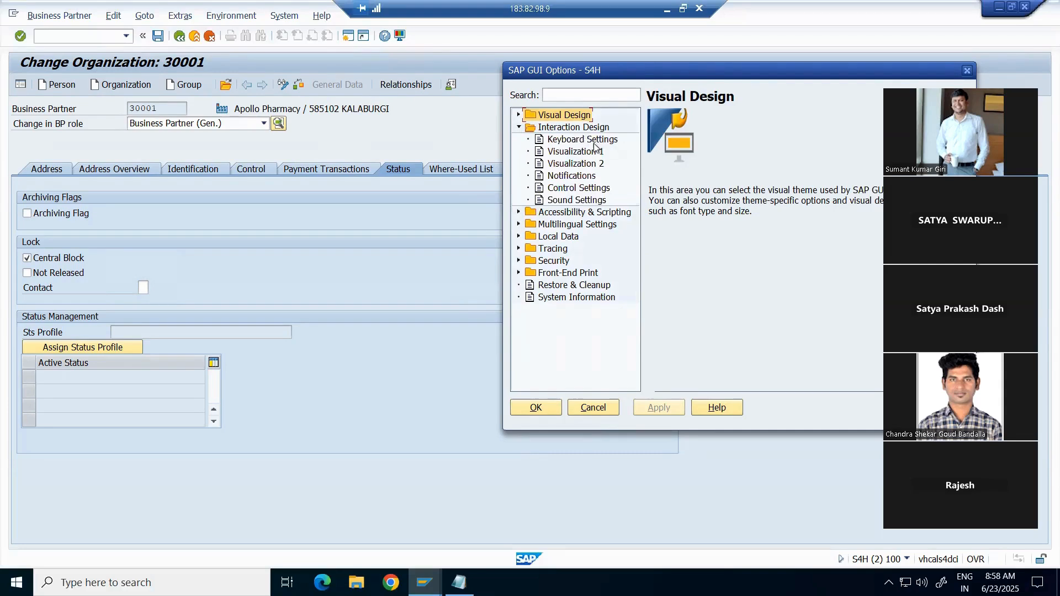
click(568, 156)
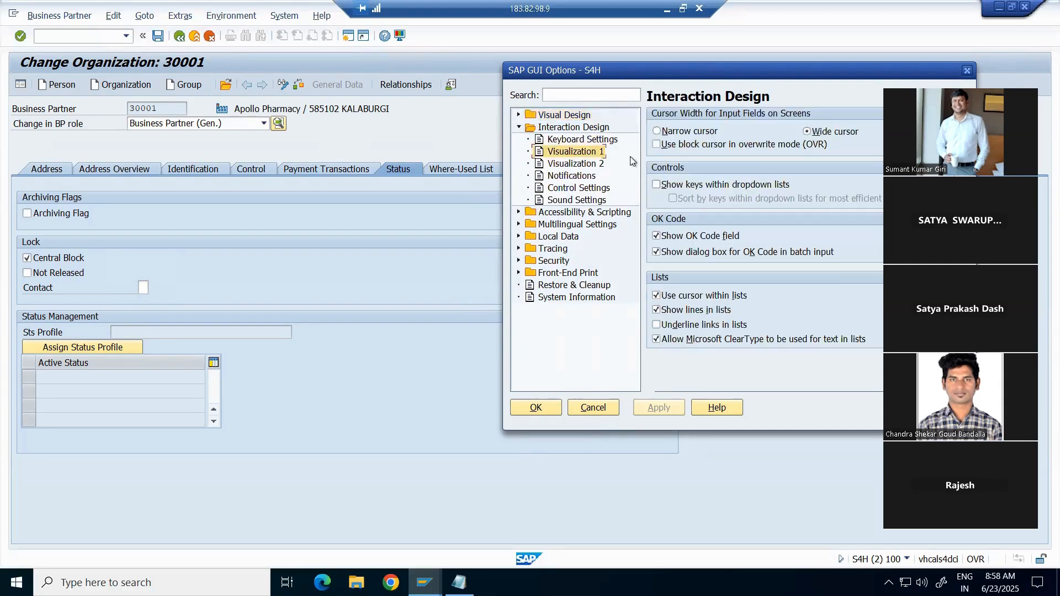
click(656, 186)
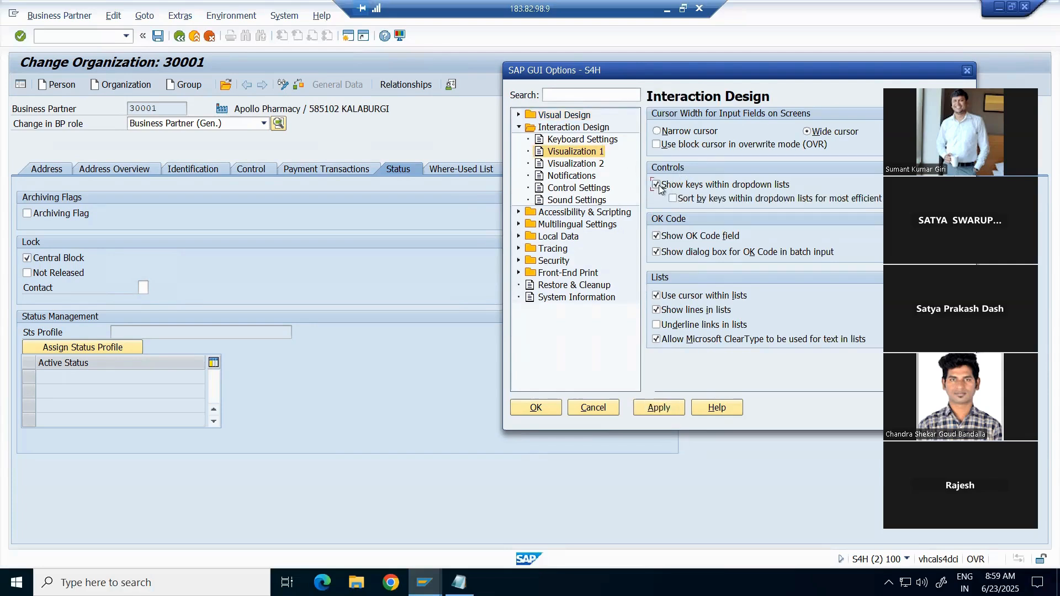
click(674, 199)
click(663, 408)
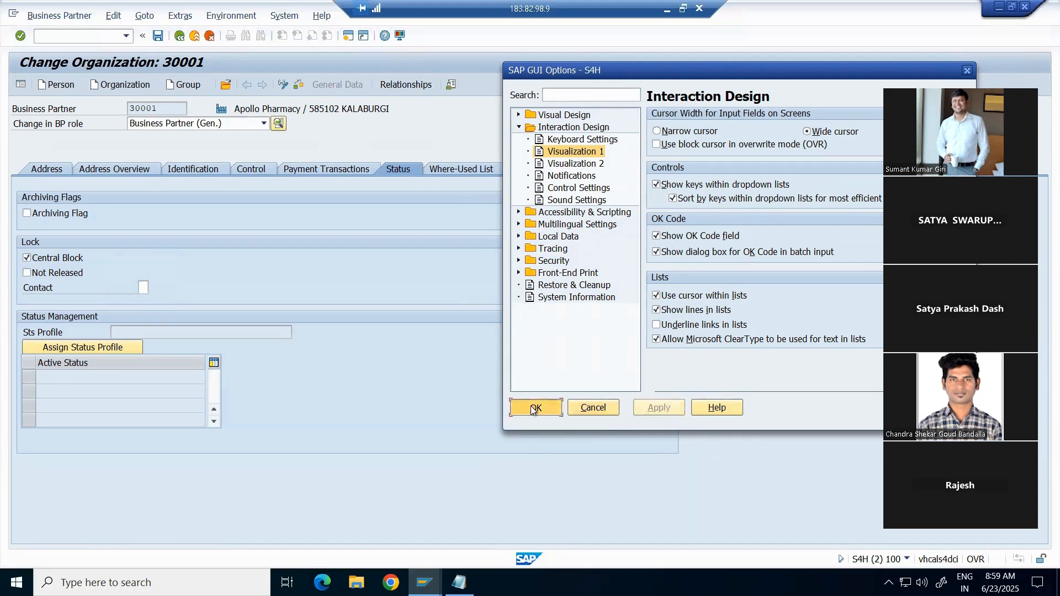
click(535, 408)
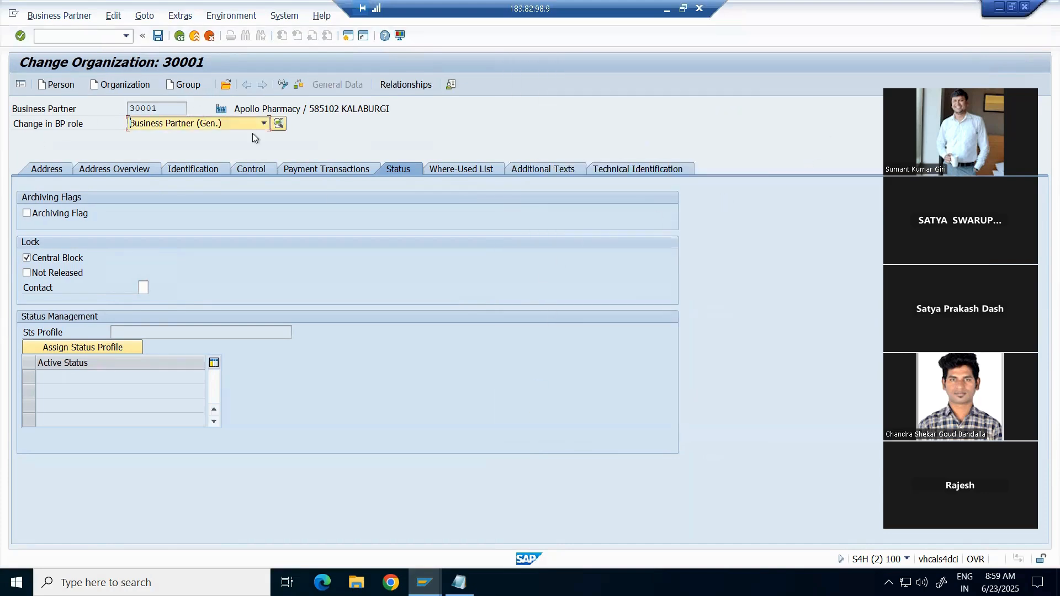
Step: Check the BP role list now shows keys, then switch to the Excel workbook
click(264, 125)
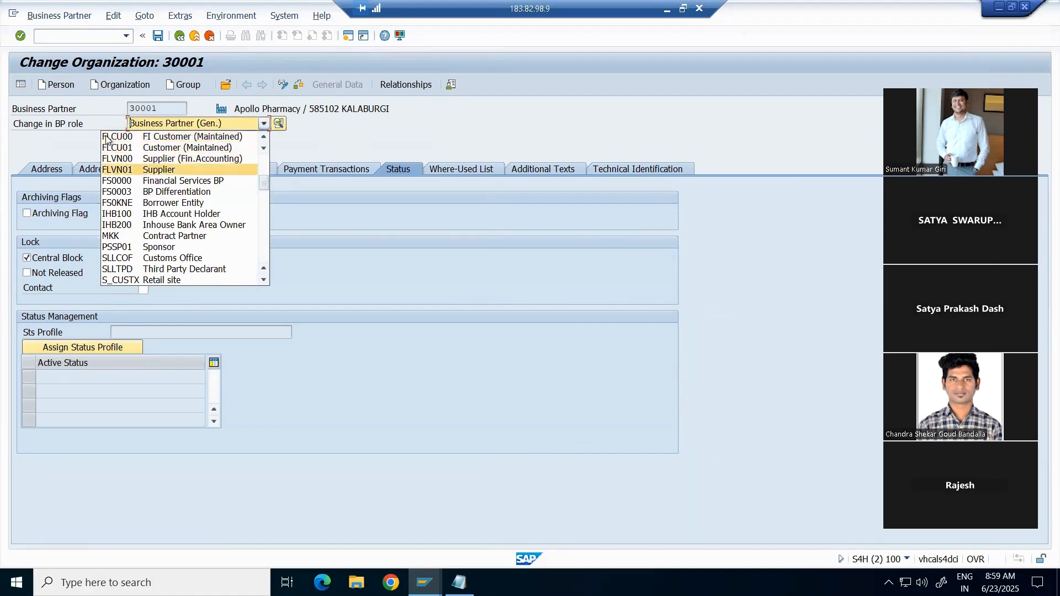
click(858, 67)
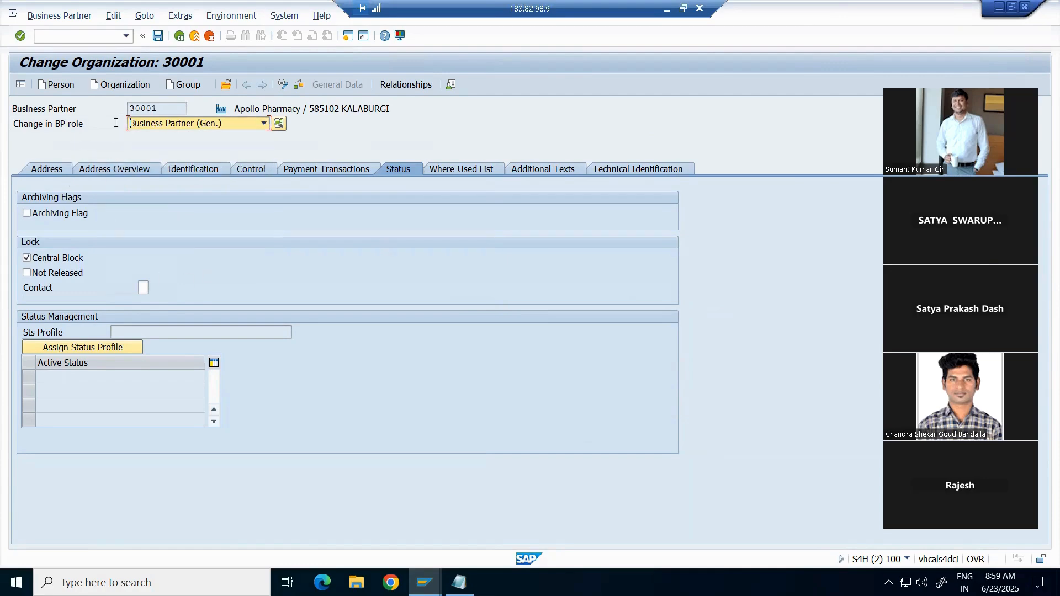
click(668, 8)
click(550, 418)
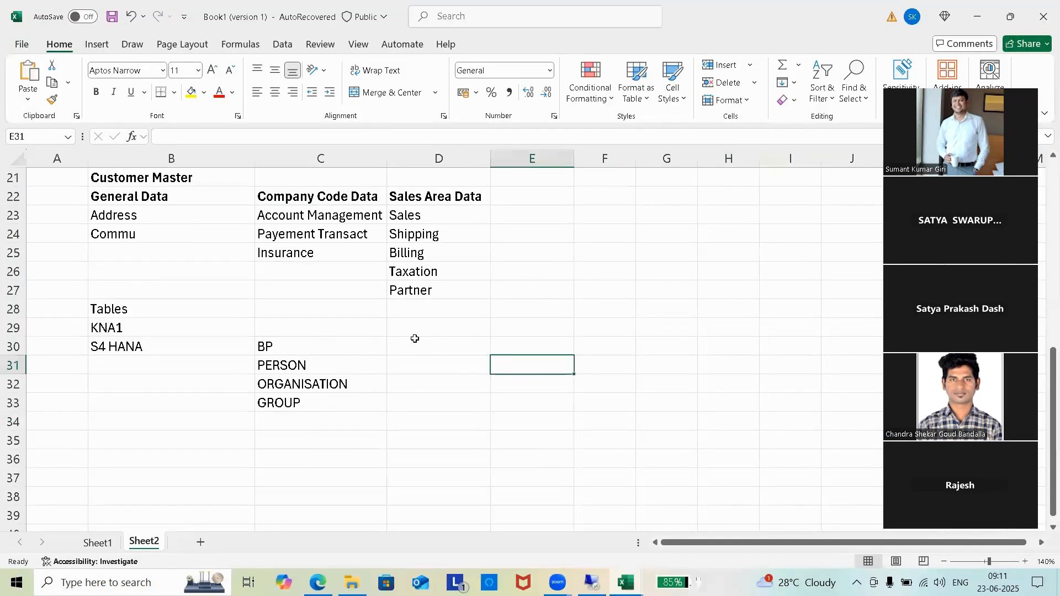
Step: Enter Customer in D30 and Vendor in E30
click(470, 349)
click(547, 348)
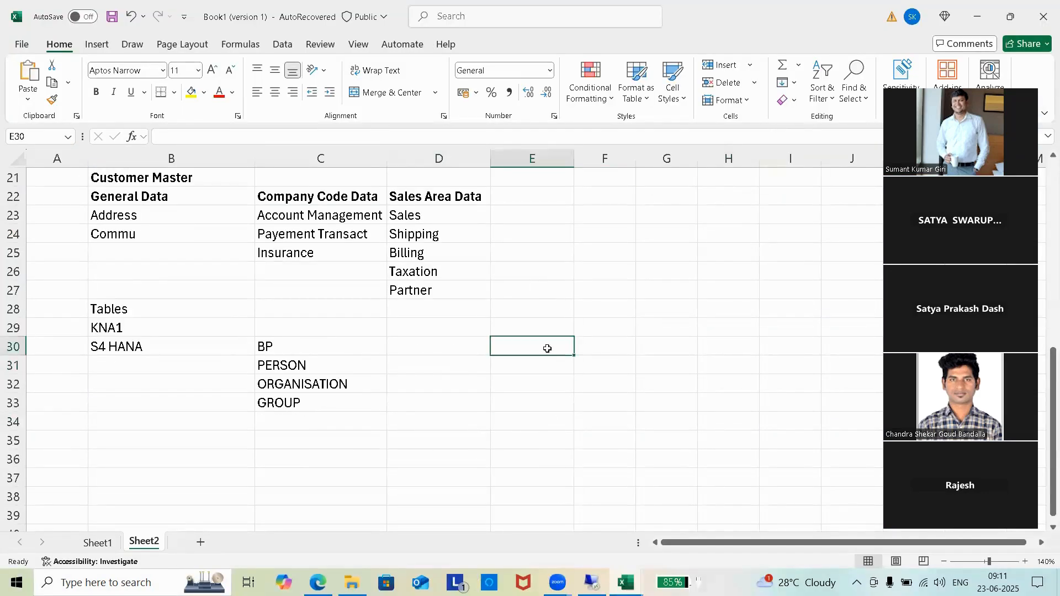
click(421, 342)
text(Cus)
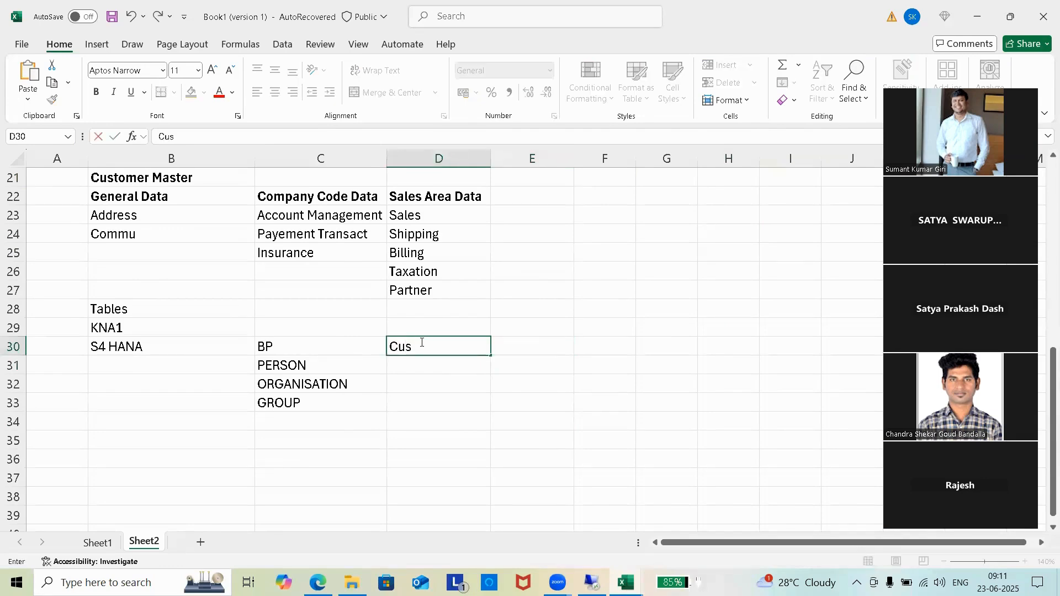
text(tomer)
click(544, 346)
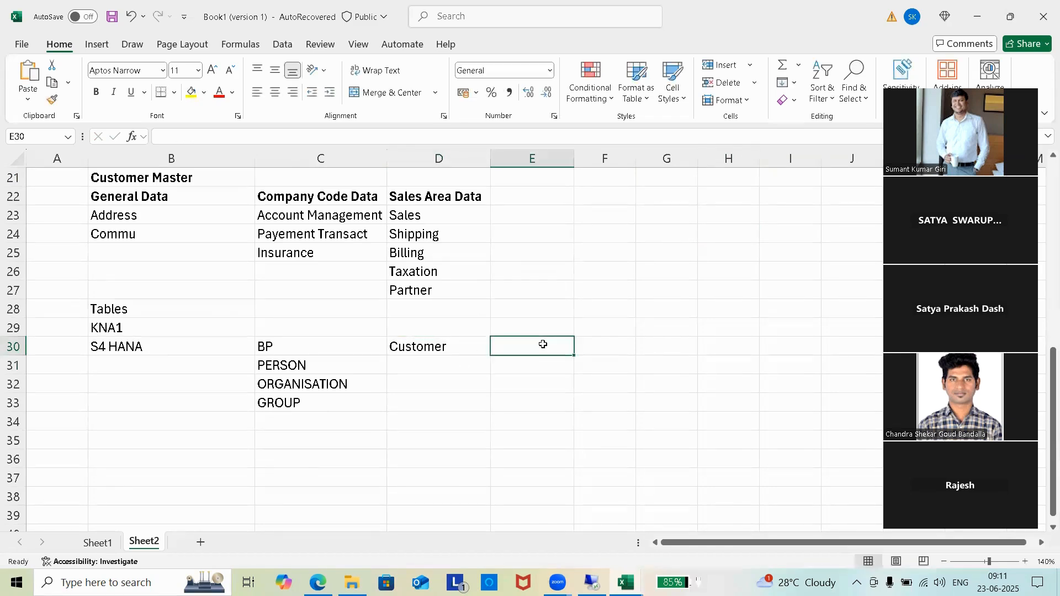
text(Vendor)
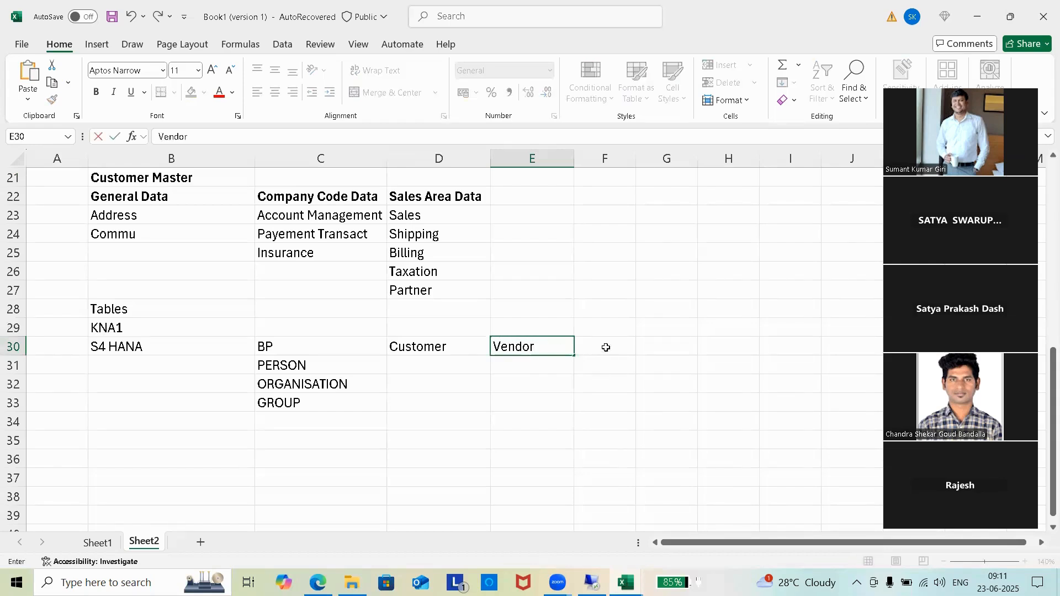
click(606, 347)
Step: Correct cell C30 so it reads 'BP- Business Partner'
click(274, 343)
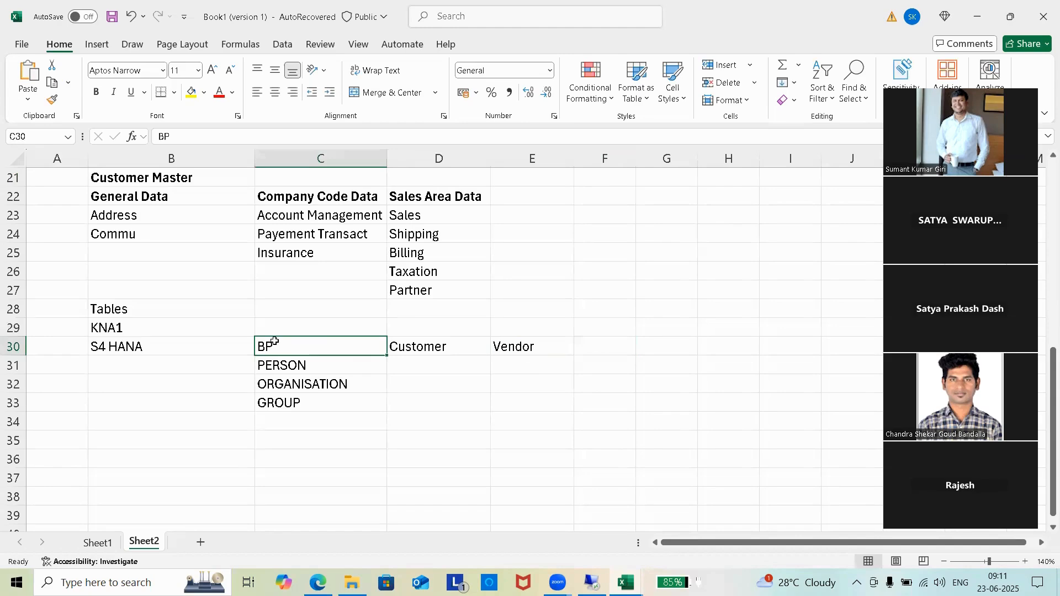
double_click(315, 352)
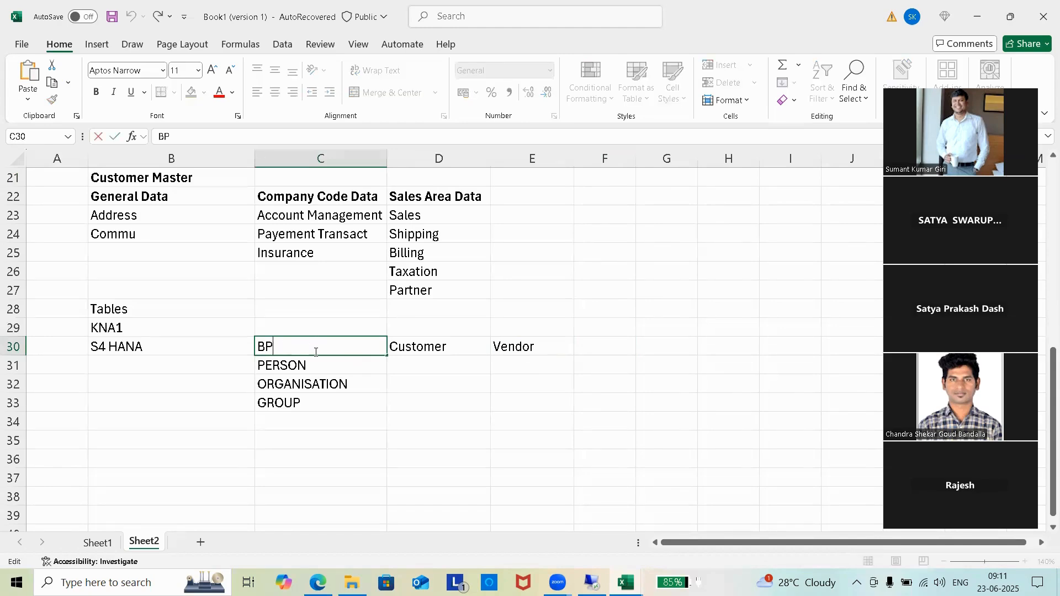
text(- Business Par)
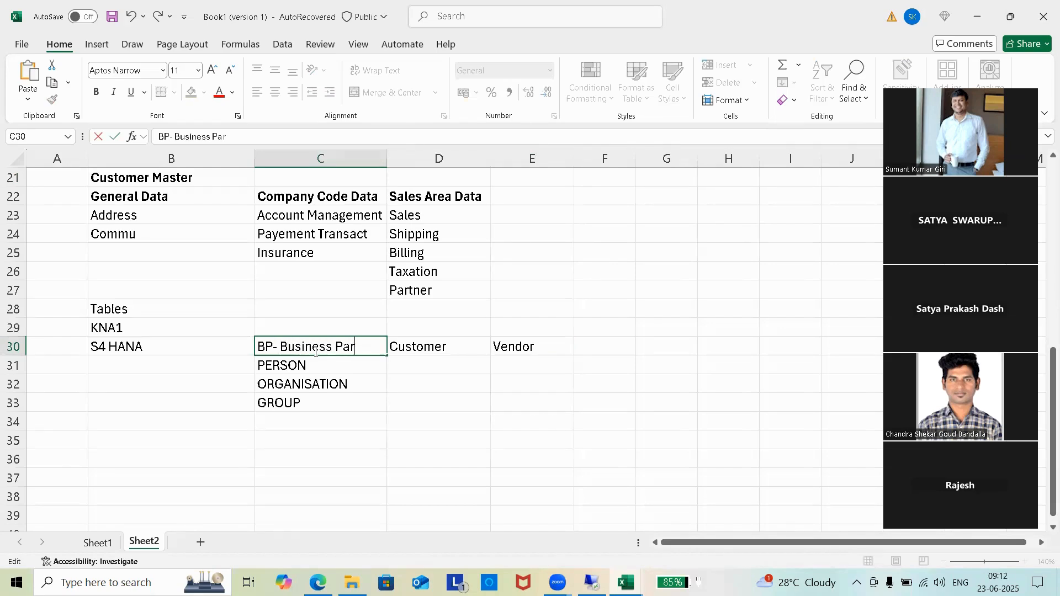
text(tner)
click(681, 308)
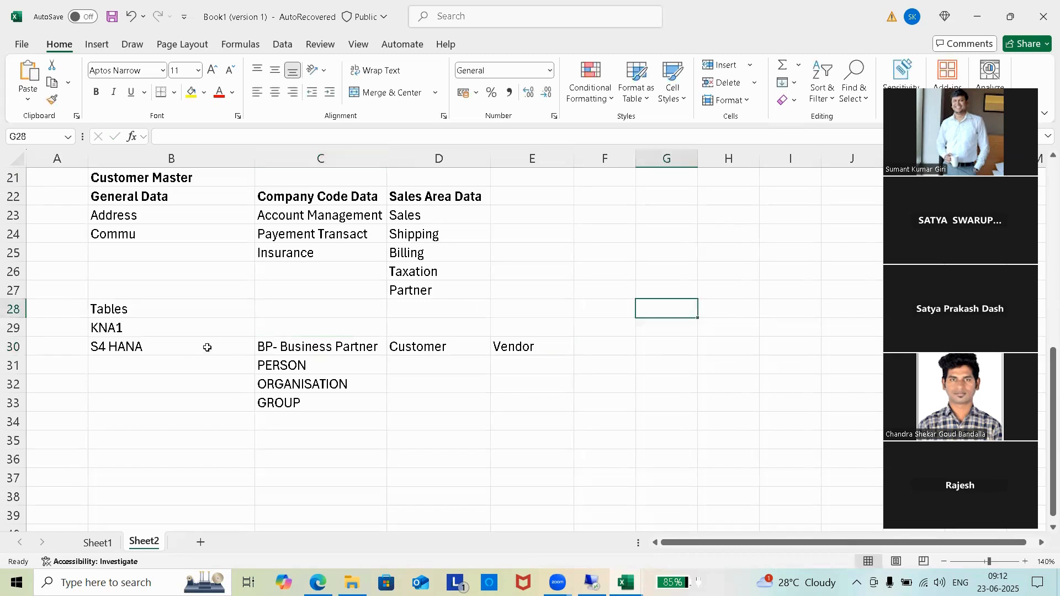
click(308, 349)
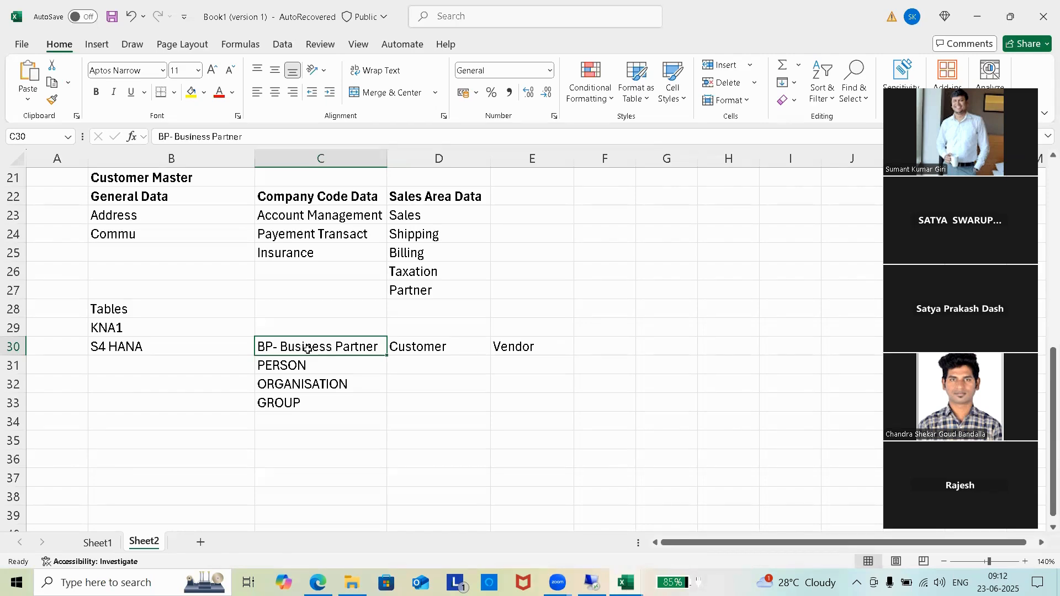
Step: Add MM in E29 above Vendor and SD in D29 above Customer
click(422, 346)
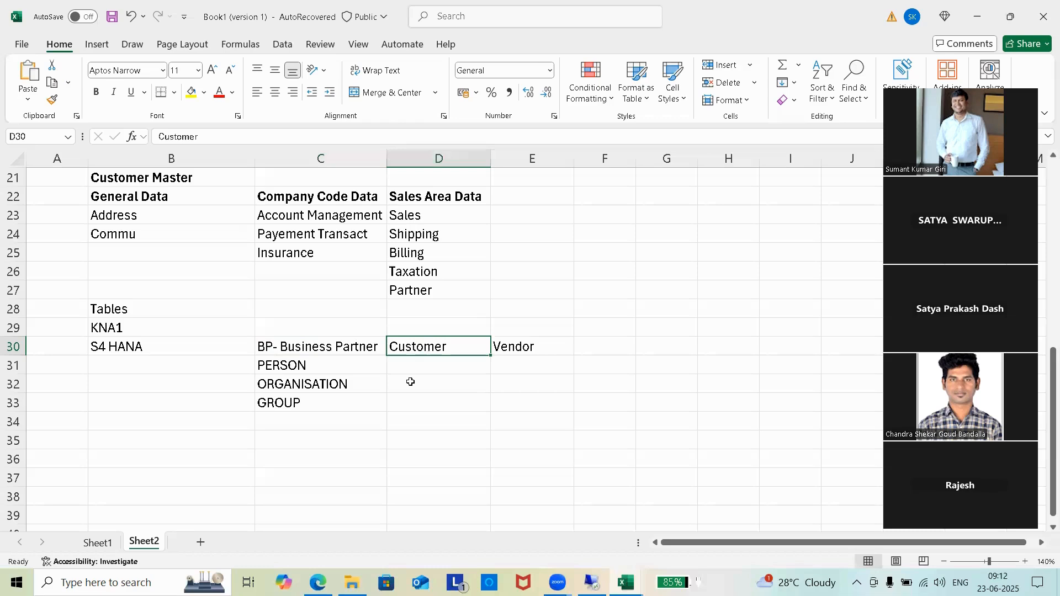
click(530, 351)
click(544, 324)
text(MM)
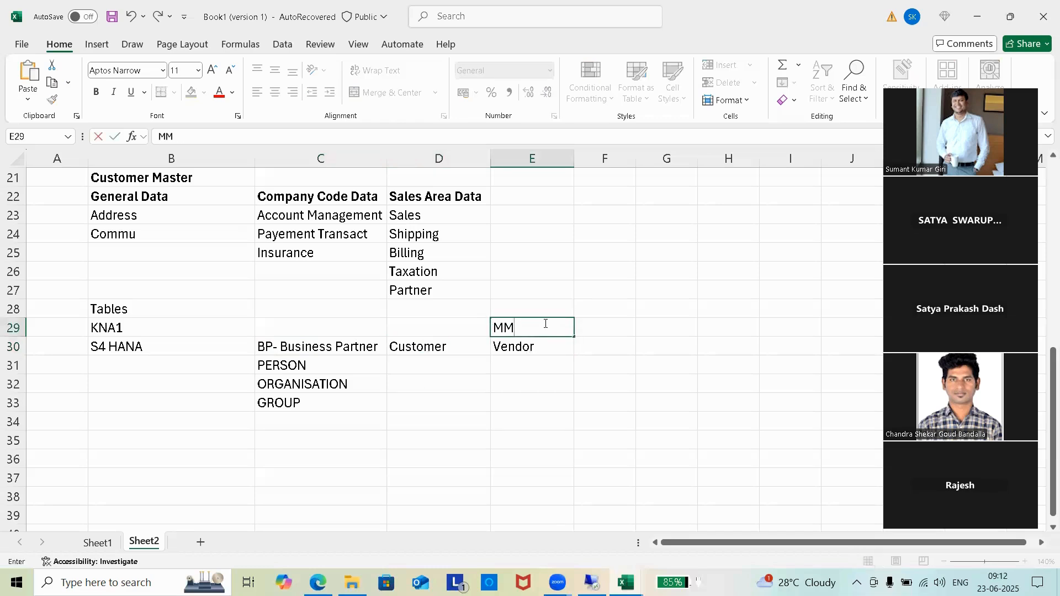
click(411, 326)
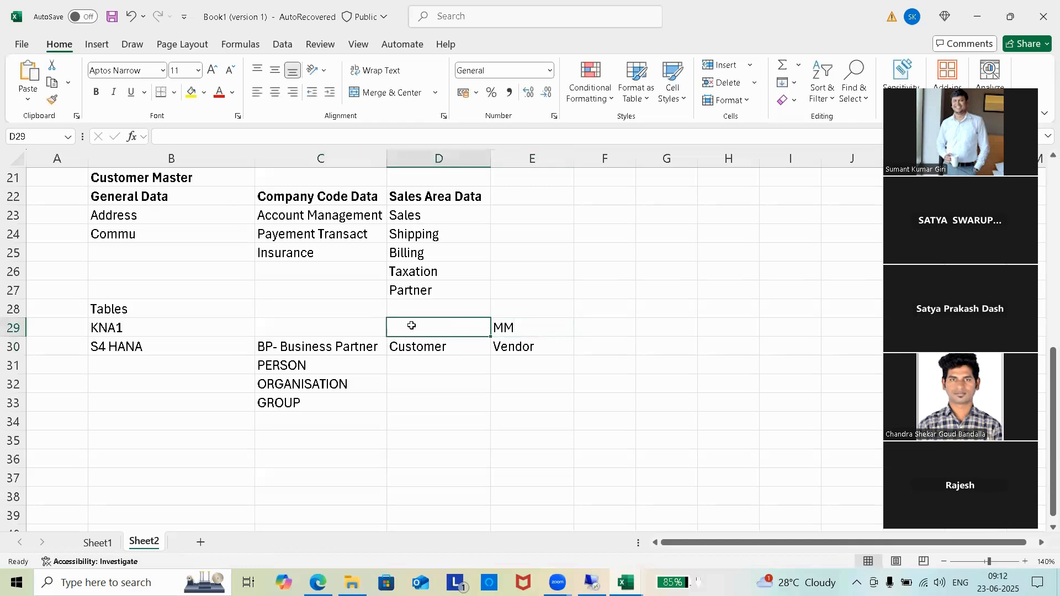
text(SD)
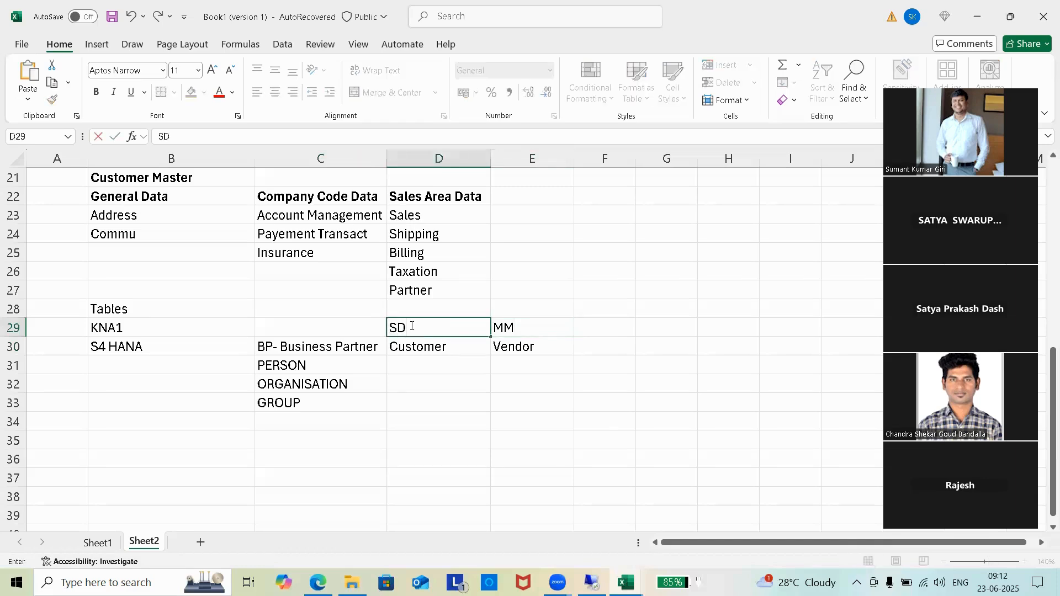
click(523, 436)
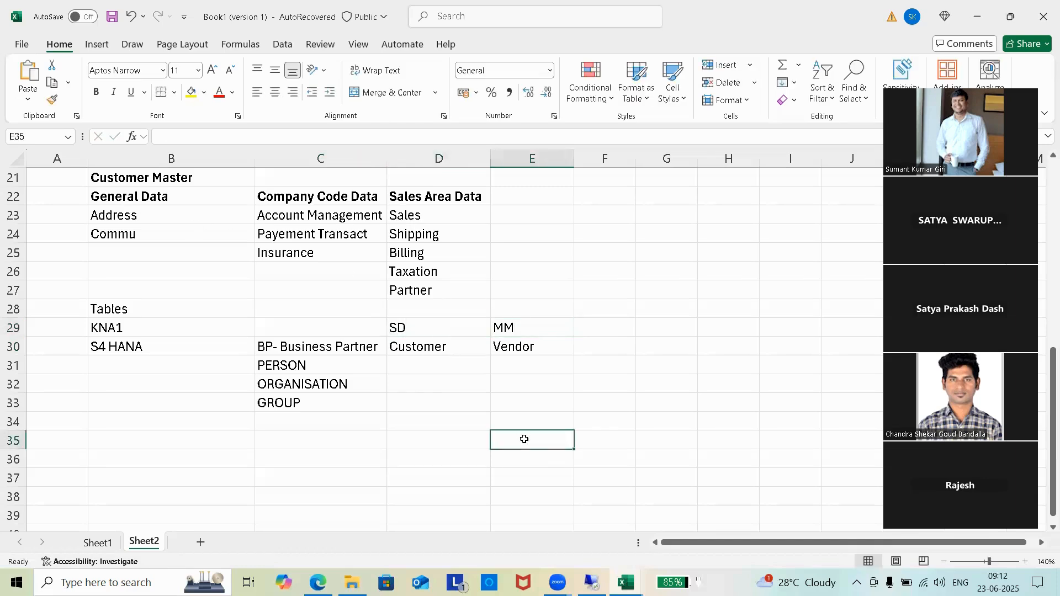
Step: Note ECC in C35 with XD01 beside it in D35
click(301, 348)
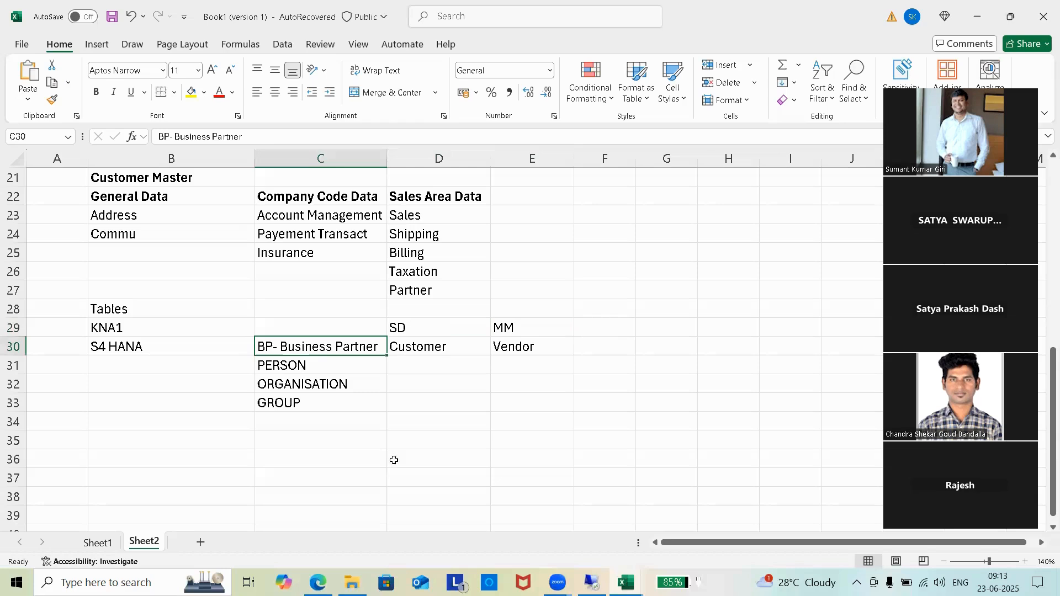
click(295, 440)
text(ECC)
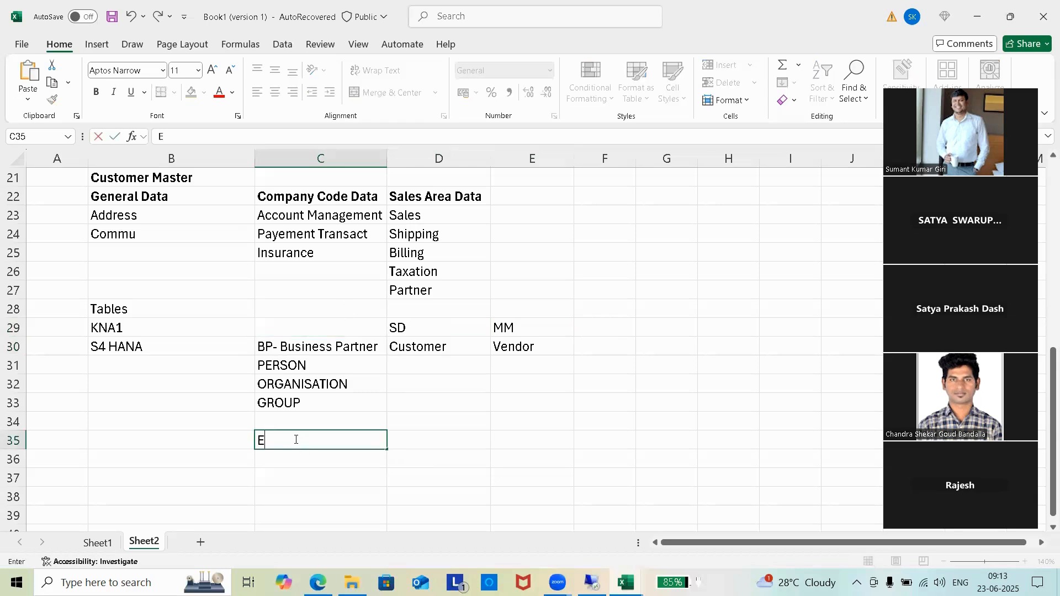
click(454, 445)
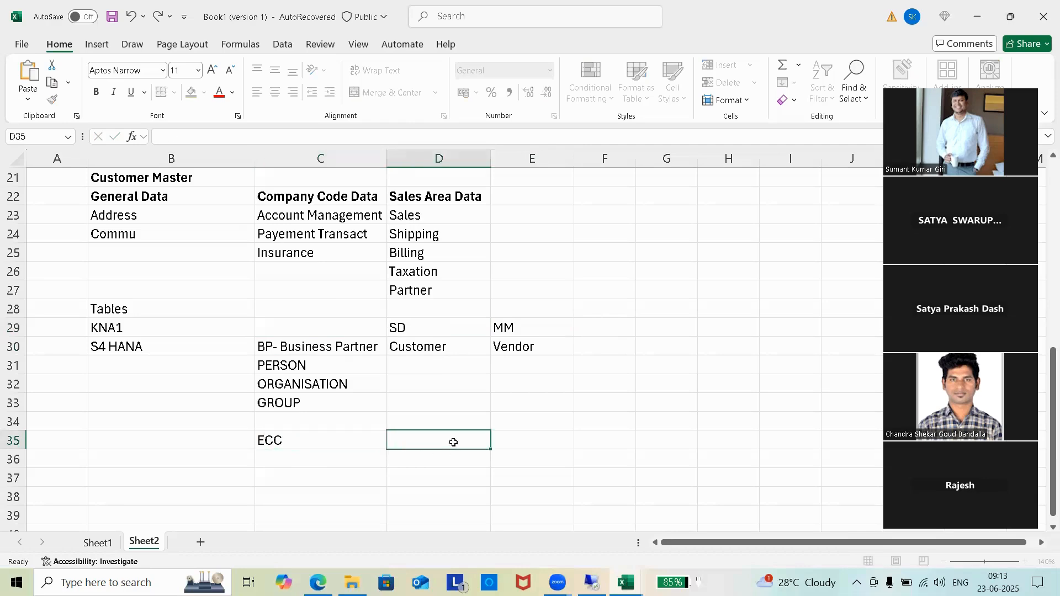
text(XD01)
click(571, 322)
click(503, 442)
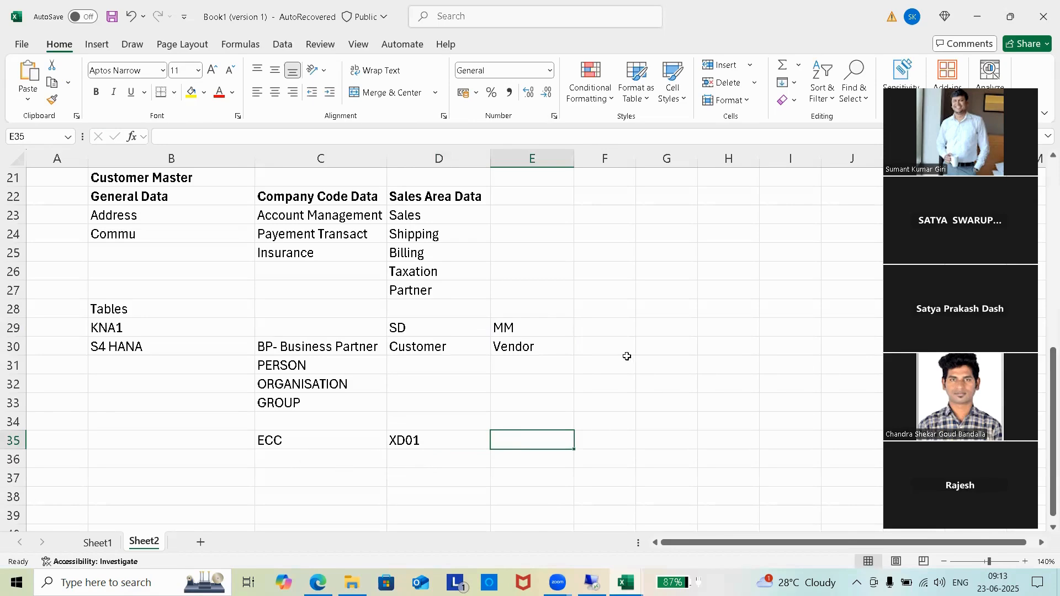
Step: Enter 'Costomer Master' in G29 and 'Account Group' in G30, autofitting column G
click(649, 327)
text(Cost)
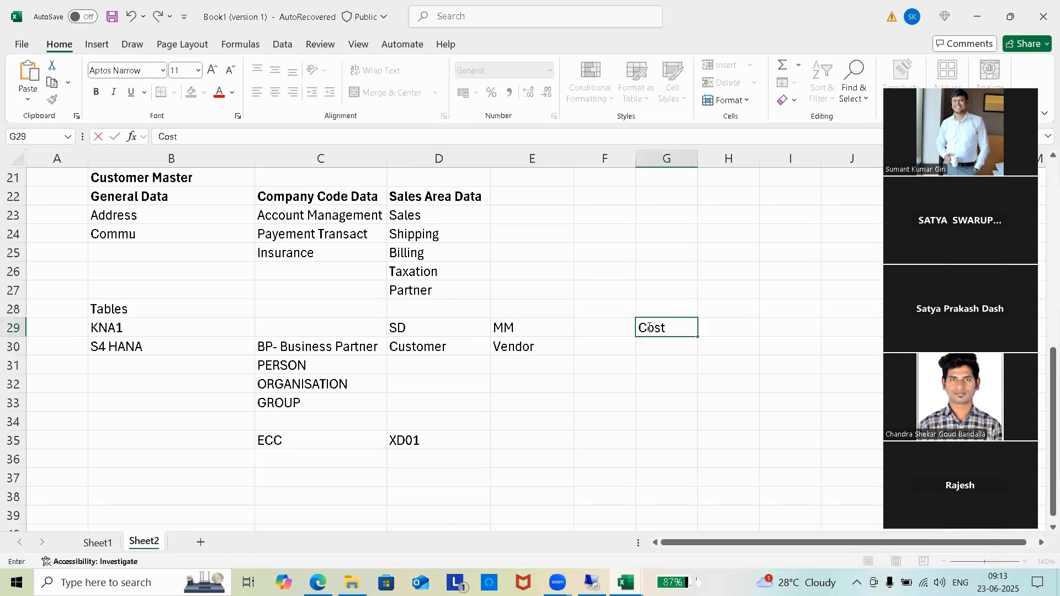
text(omer Master)
click(673, 403)
click(678, 345)
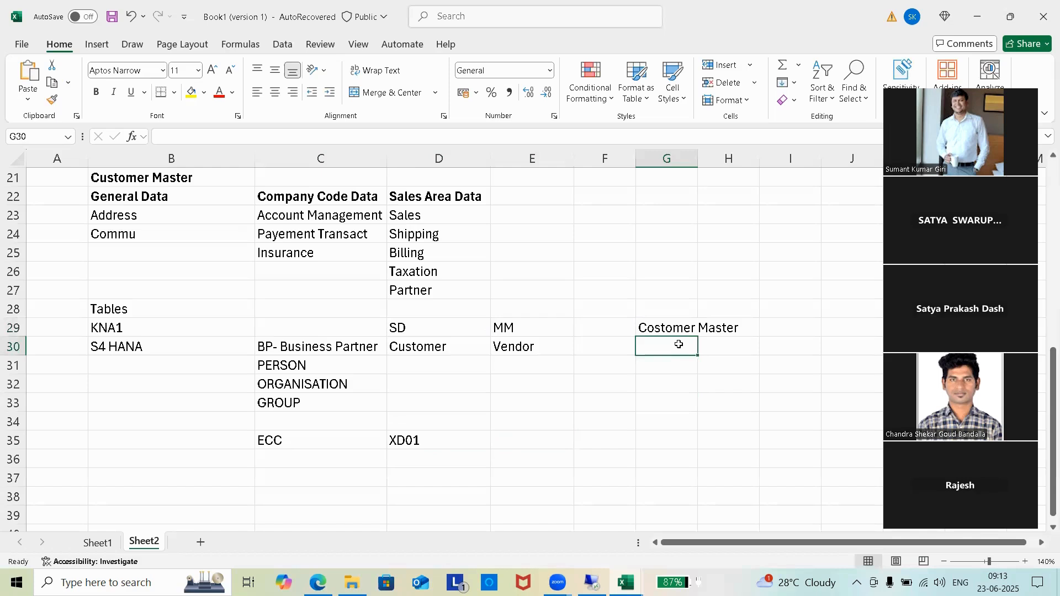
text(Account)
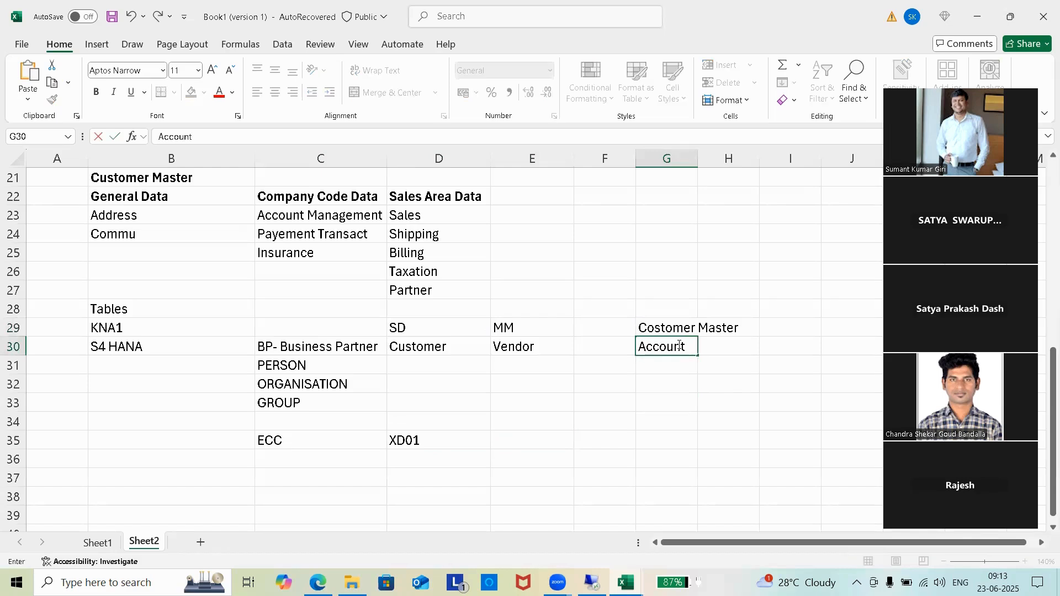
text( C)
key(BackSpace)
text(Group)
click(706, 439)
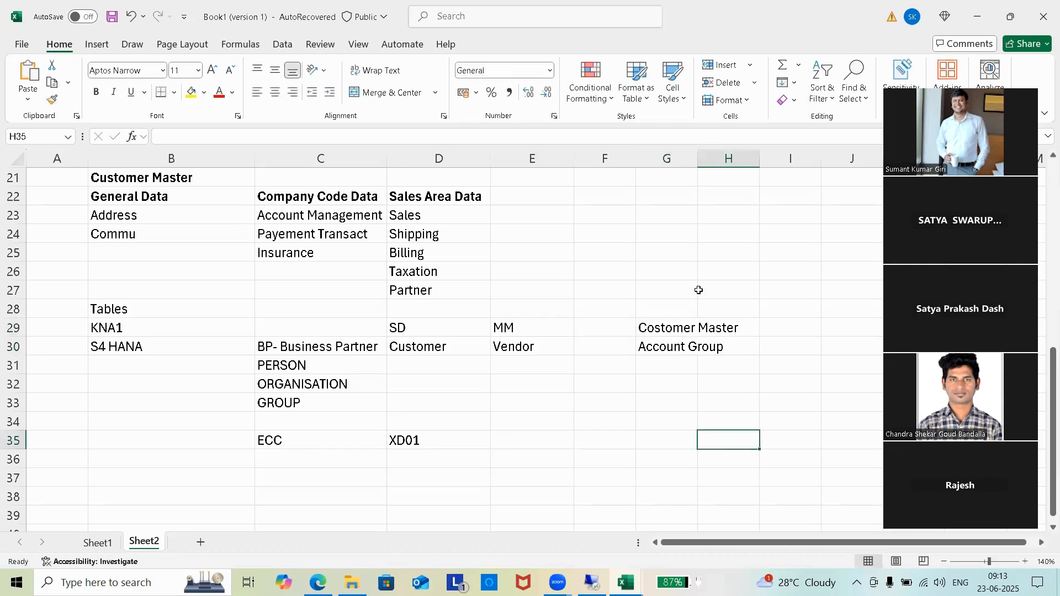
double_click(698, 161)
click(711, 326)
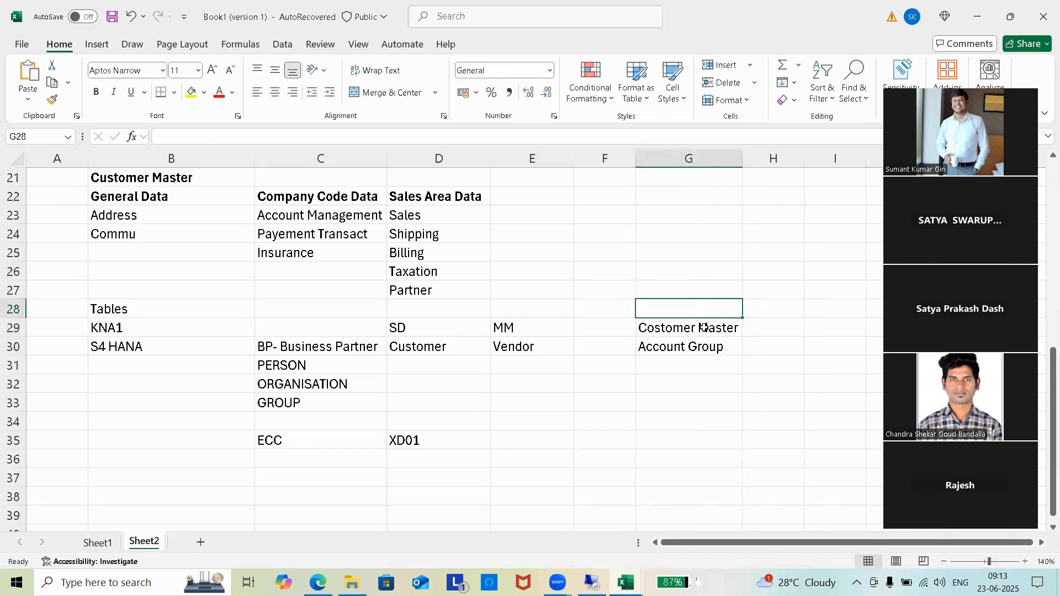
click(693, 347)
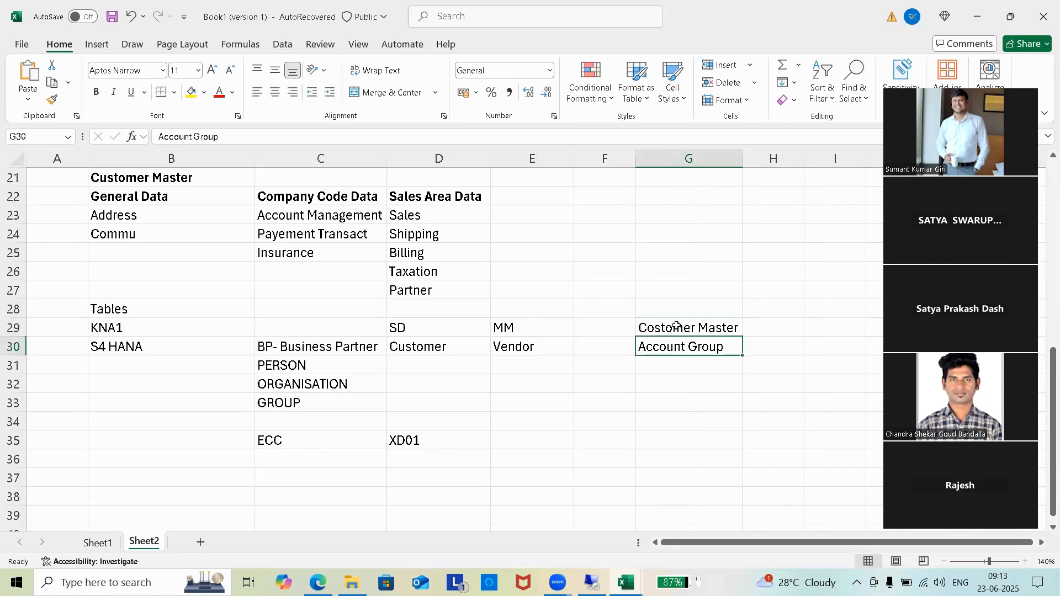
click(313, 347)
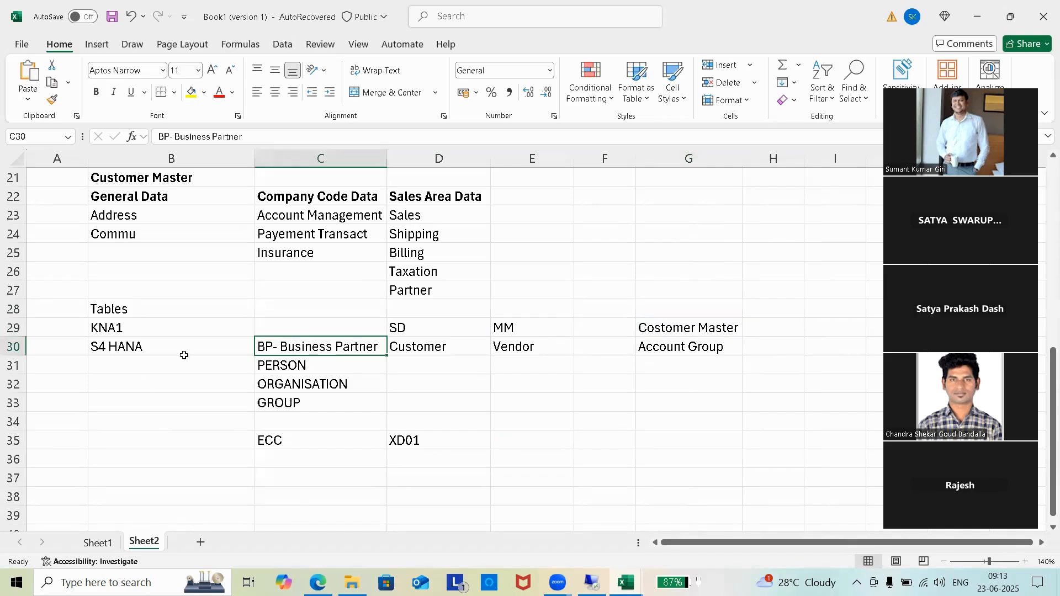
Step: Add BP in G32 and BP Role in G33
click(668, 380)
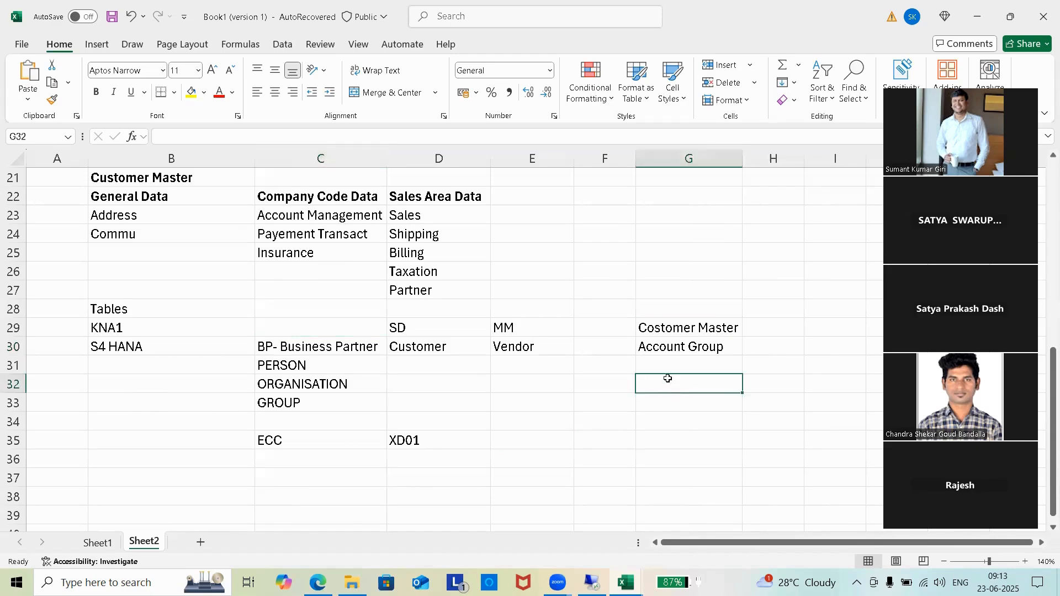
text(BP)
key(Return)
text(BP Role)
click(661, 439)
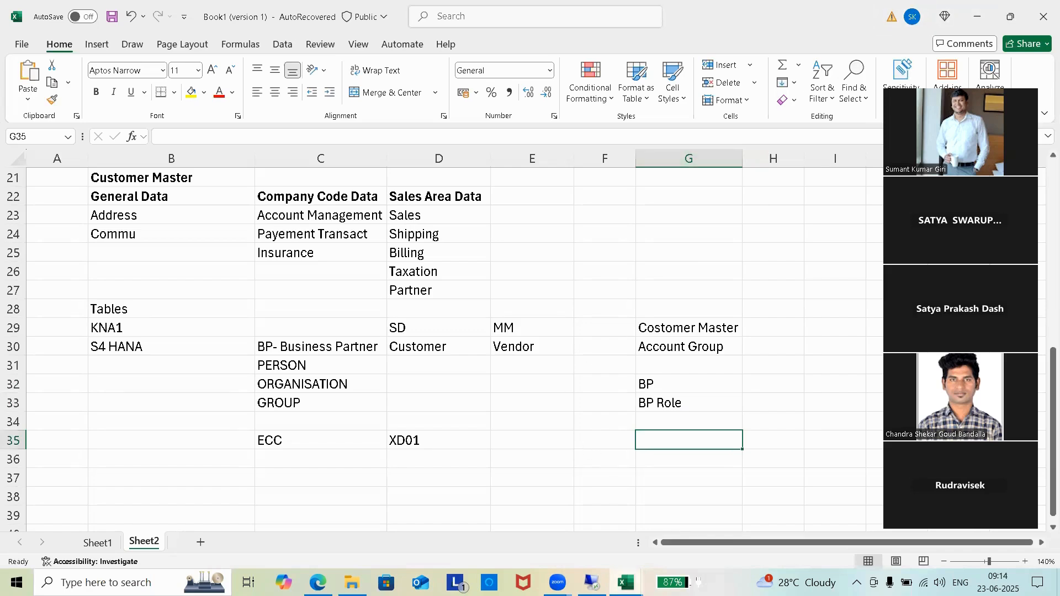
Step: In the remote SAP session, scroll the BP role list to its top, then go to the KNA1 list
mouse_move(591, 583)
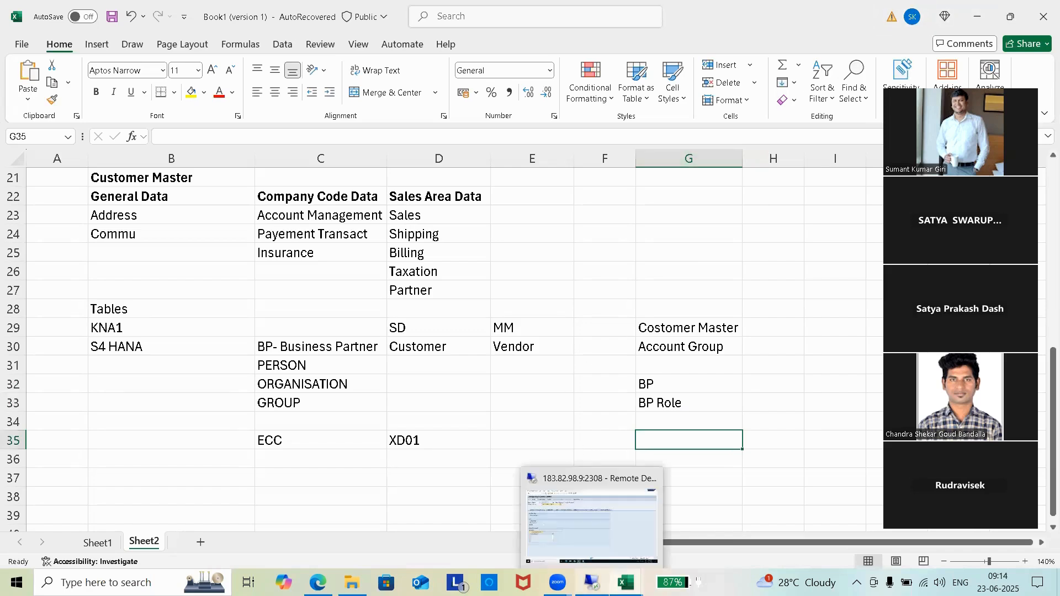
click(605, 514)
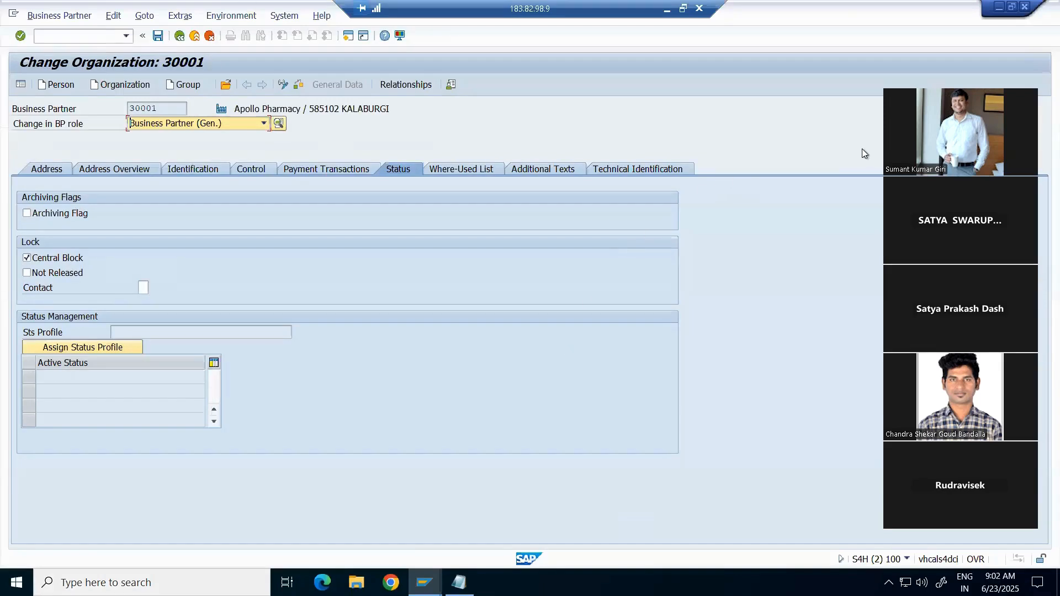
click(264, 123)
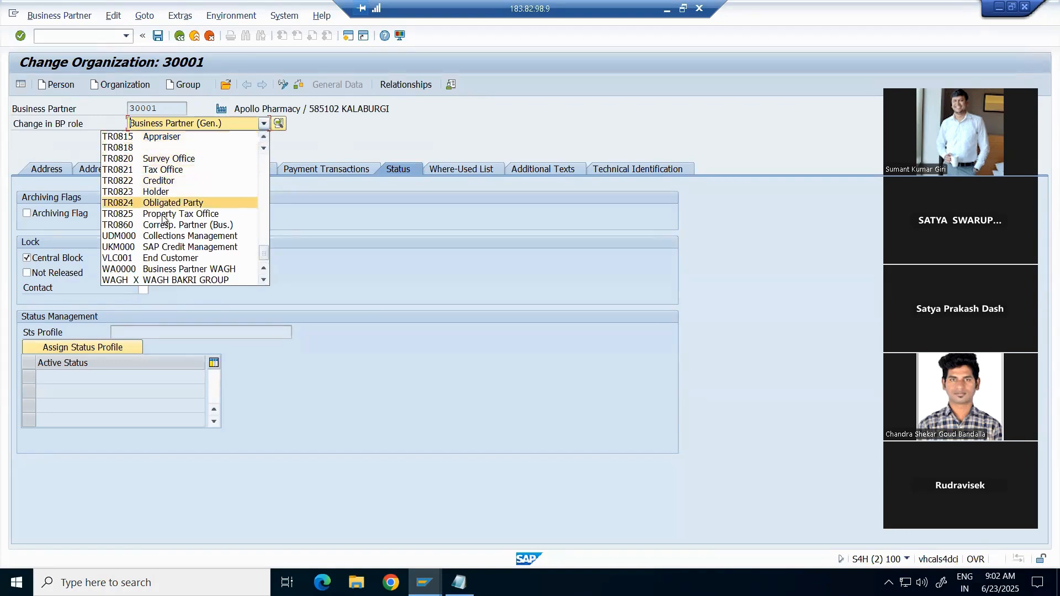
click(266, 137)
click(266, 137)
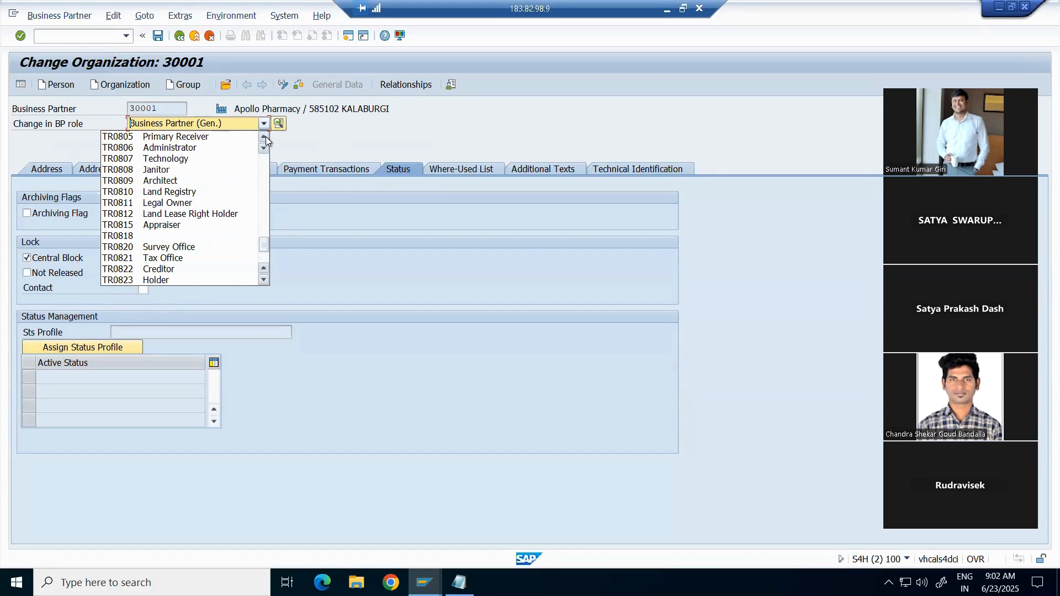
click(264, 136)
click(264, 137)
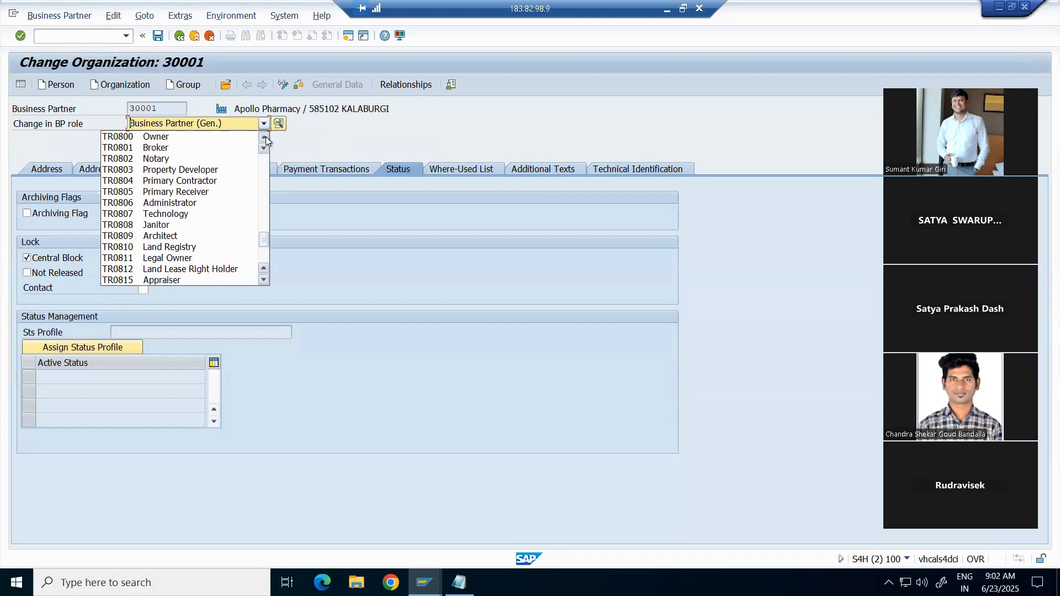
click(264, 137)
click(264, 137)
click(264, 136)
click(264, 137)
click(264, 137)
click(264, 137)
click(264, 137)
click(264, 137)
click(264, 137)
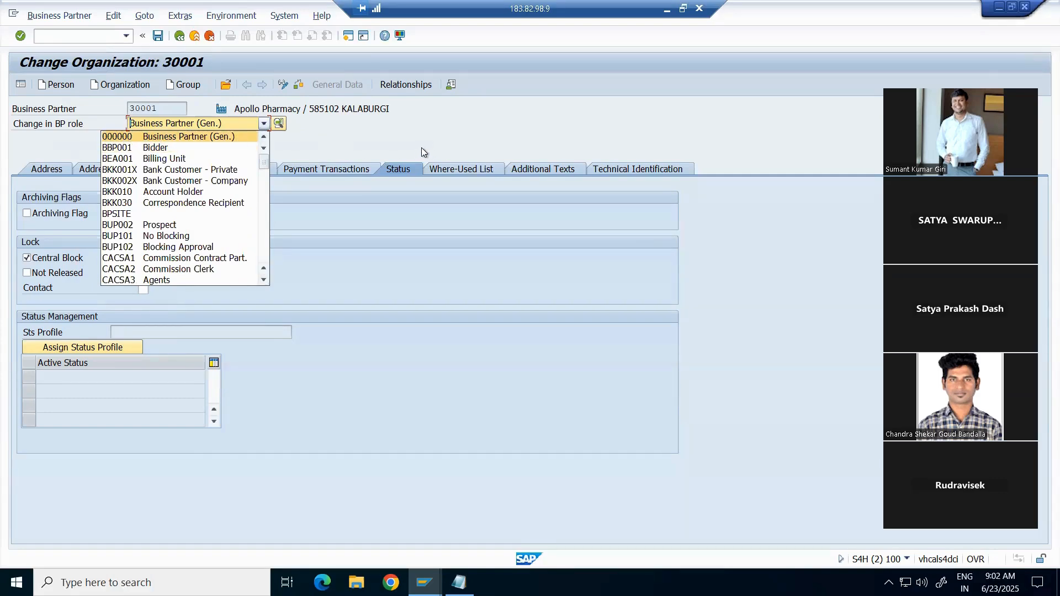
click(456, 127)
key(alt+Tab)
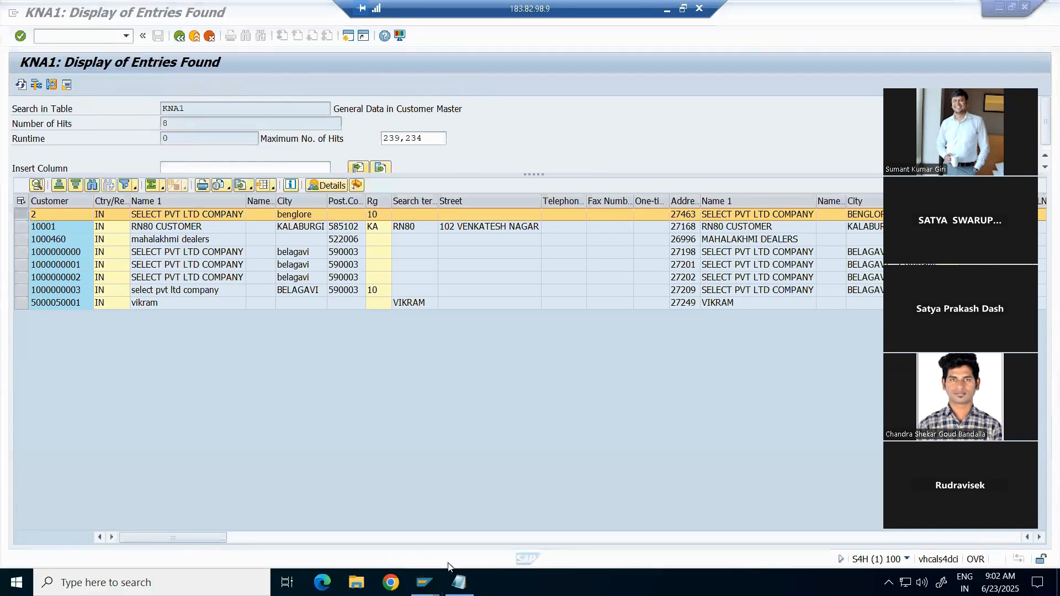
key(alt+Tab)
Step: Enter 000000 in H33 beside BP Role (it shows as 0), then return to SAP
click(667, 10)
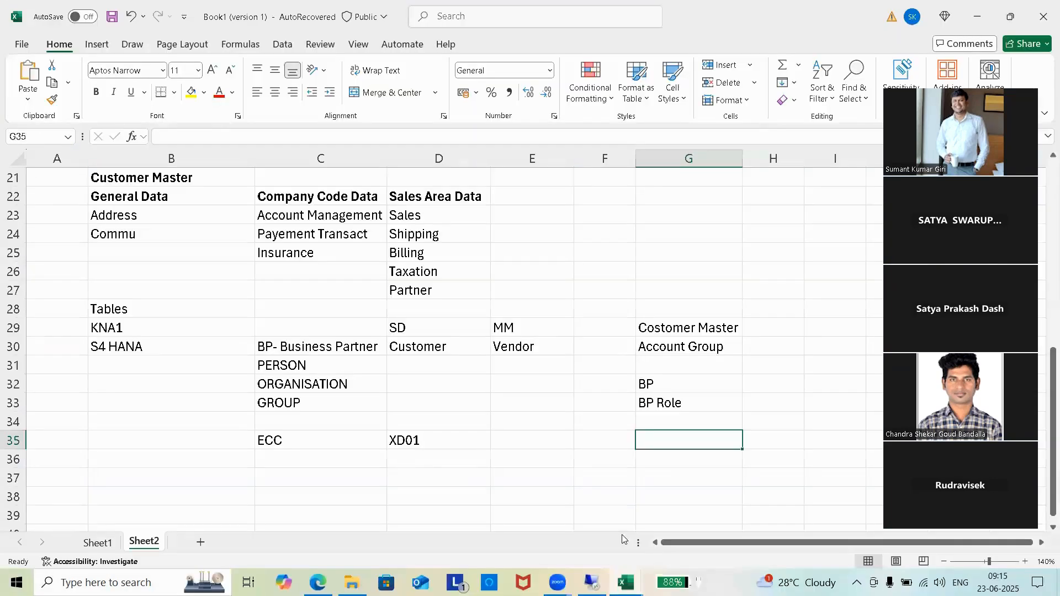
click(778, 396)
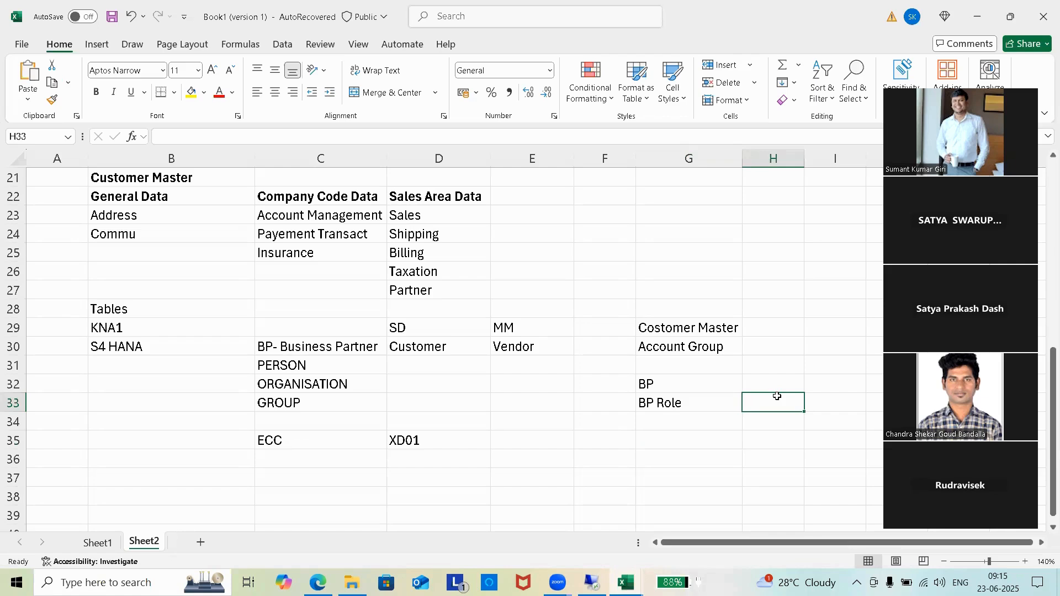
text(00)
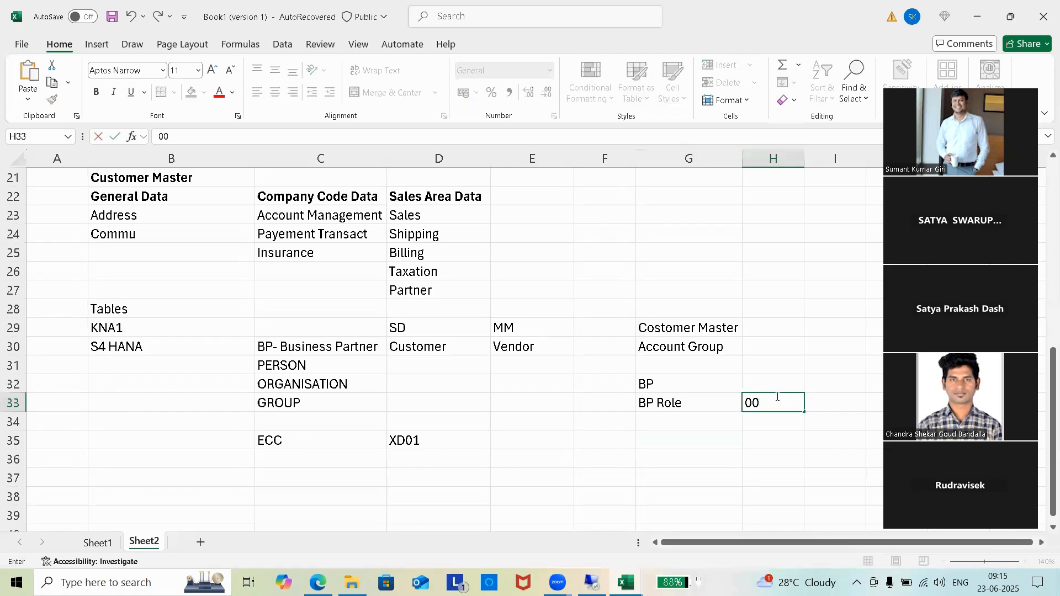
text(0000)
click(655, 423)
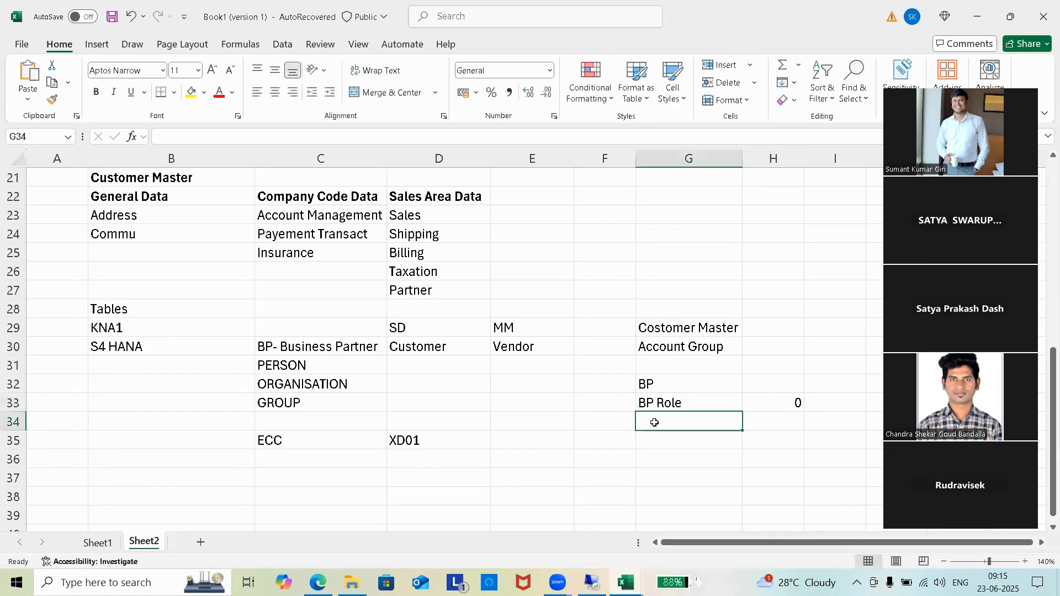
key(alt+Tab)
click(354, 232)
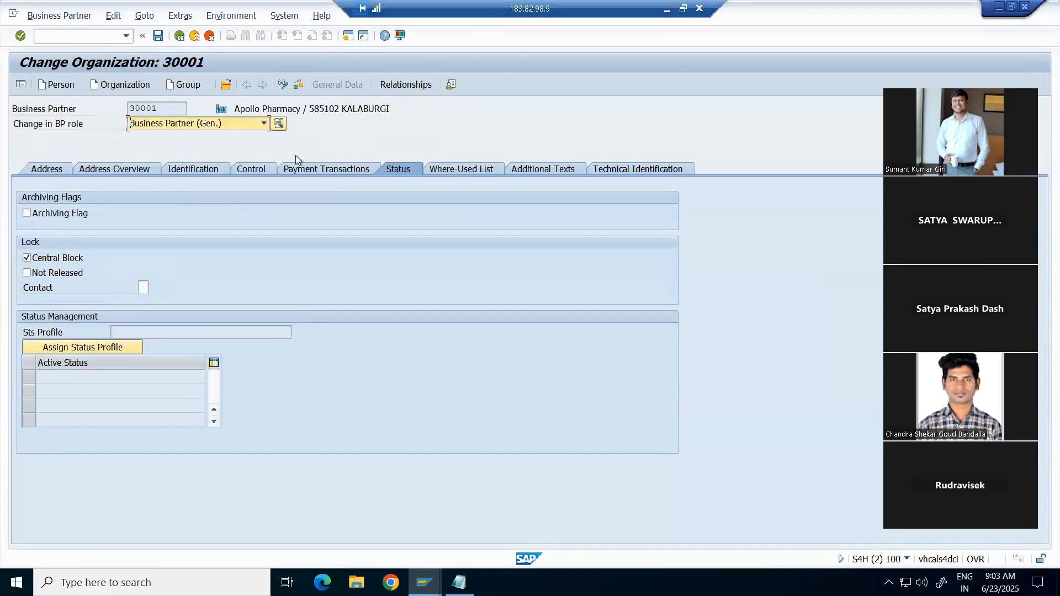
Step: Choose role FLCU01 Customer (Maintained) for partner 30001, then go back to the Excel notes
click(264, 123)
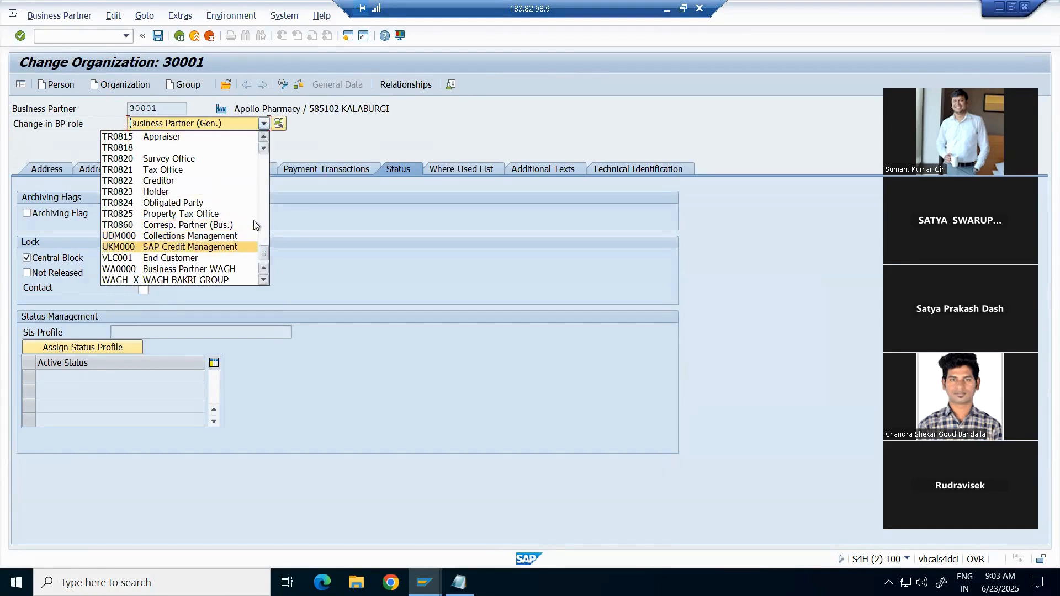
drag(264, 252, 266, 143)
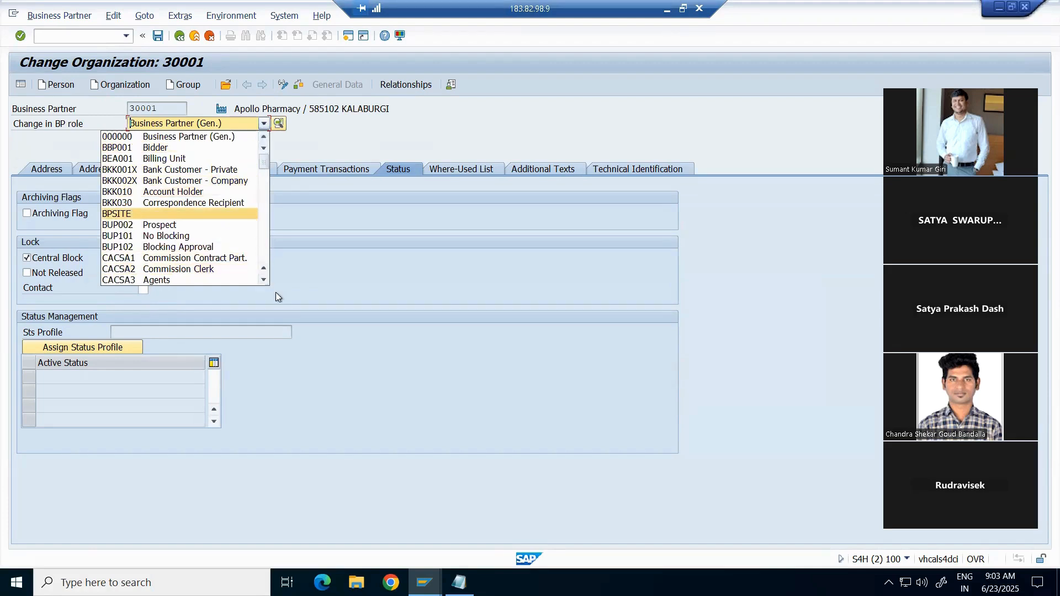
drag(264, 283, 264, 282)
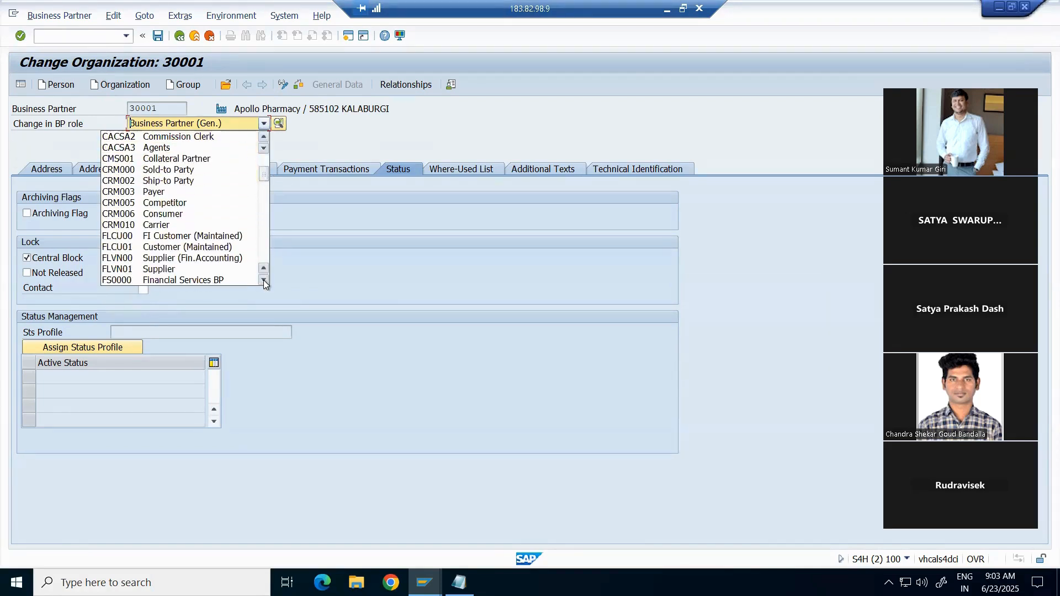
click(133, 252)
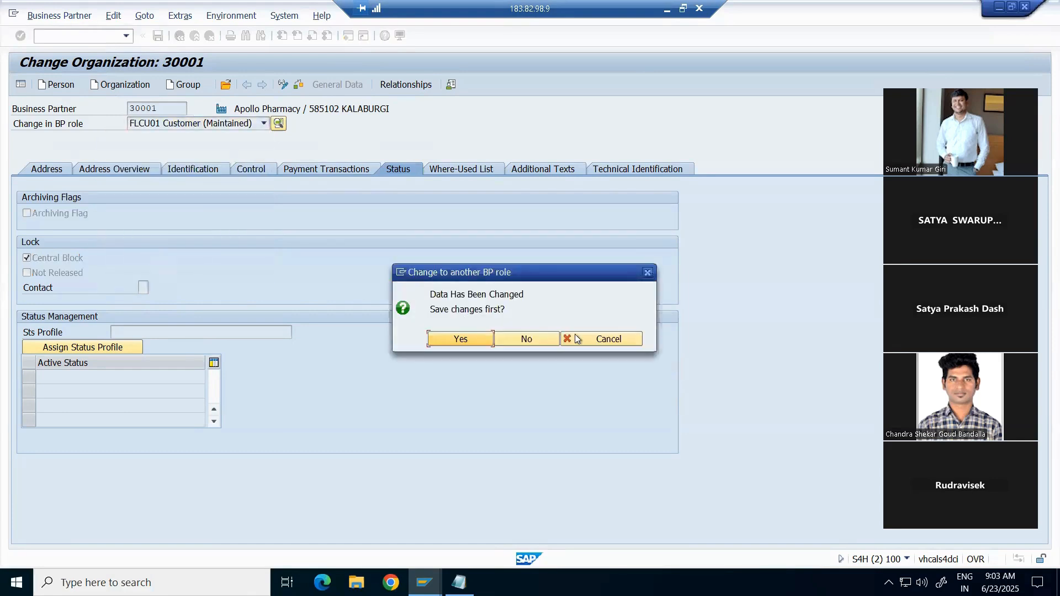
key(alt+Tab)
key(alt+Tab)
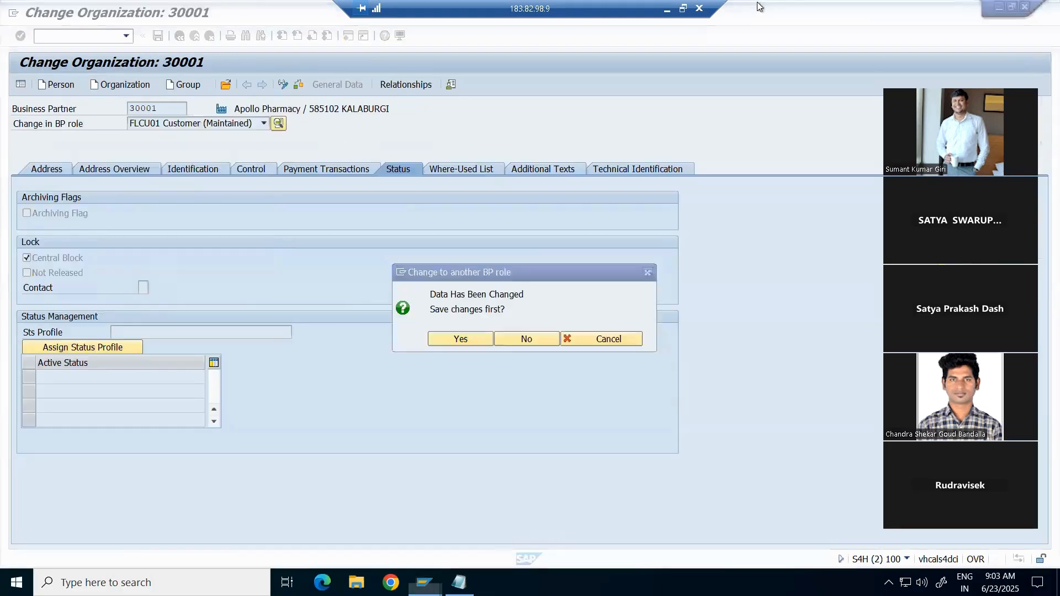
click(668, 10)
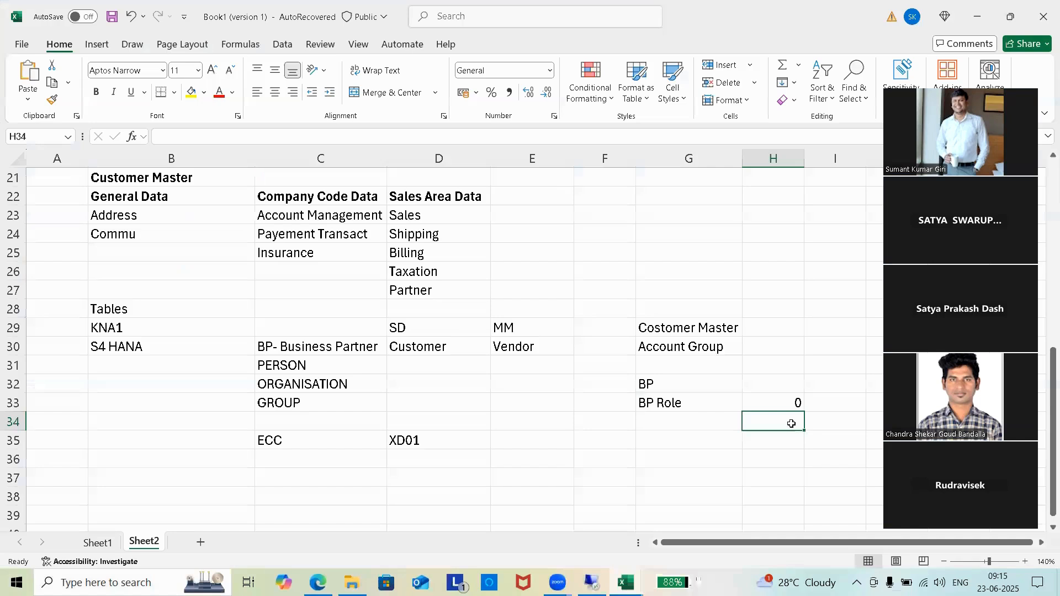
Step: Re-enter H33 as '000000 to keep the leading zeros and put FLCU01 in H34
click(798, 403)
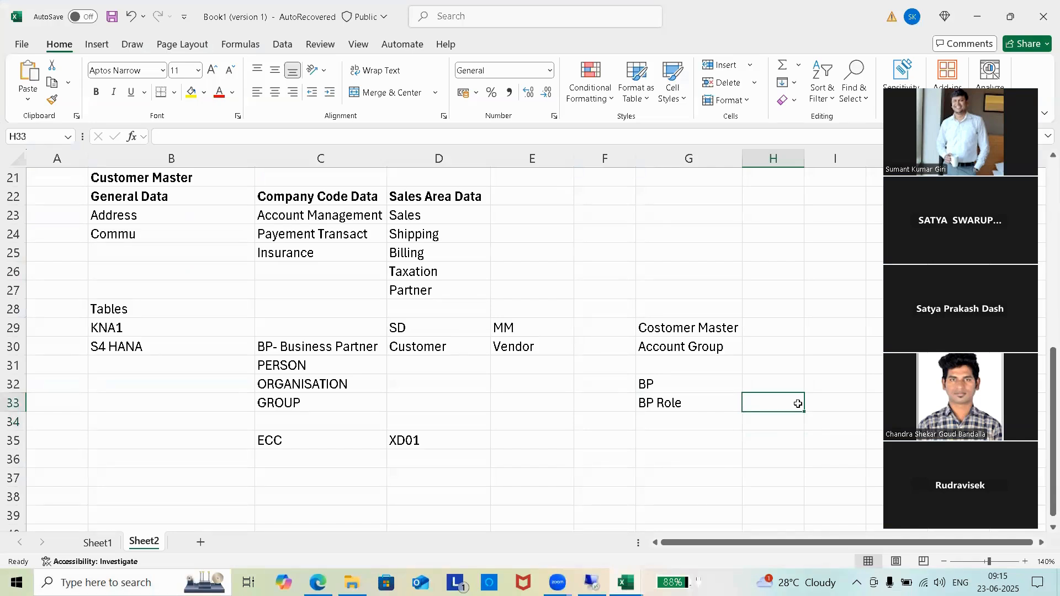
text('000000)
click(769, 419)
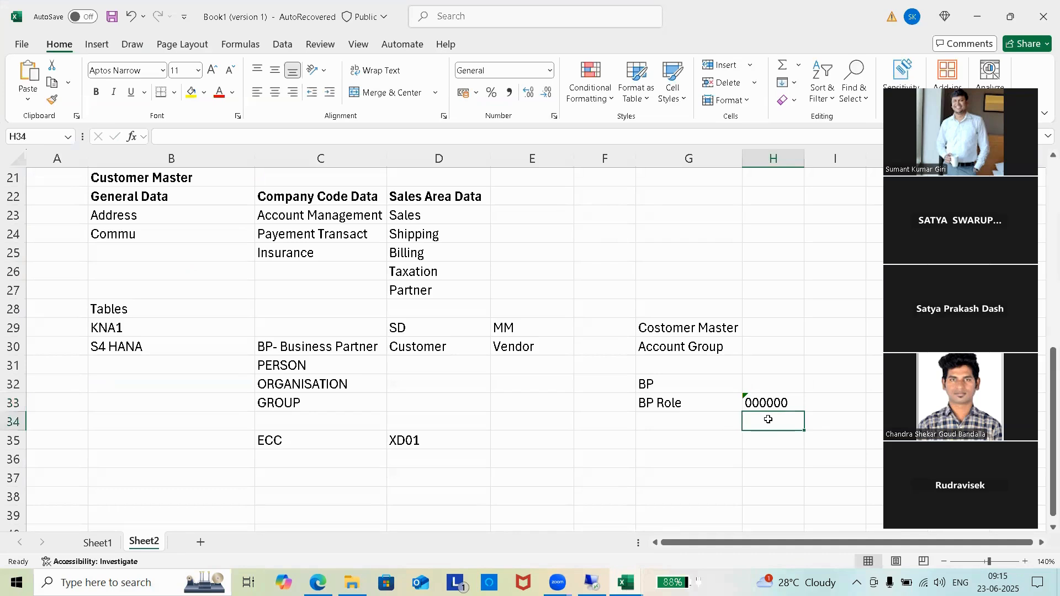
text(flcu01)
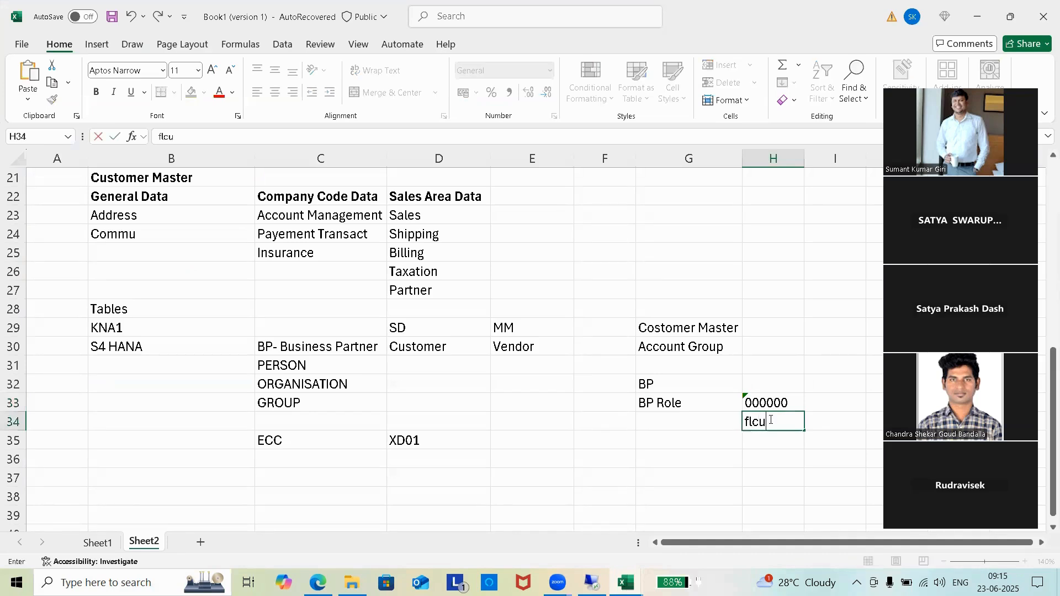
key(BackSpace)
key(BackSpace)
key(BackSpace)
key(BackSpace)
key(BackSpace)
key(BackSpace)
text(FLCU01)
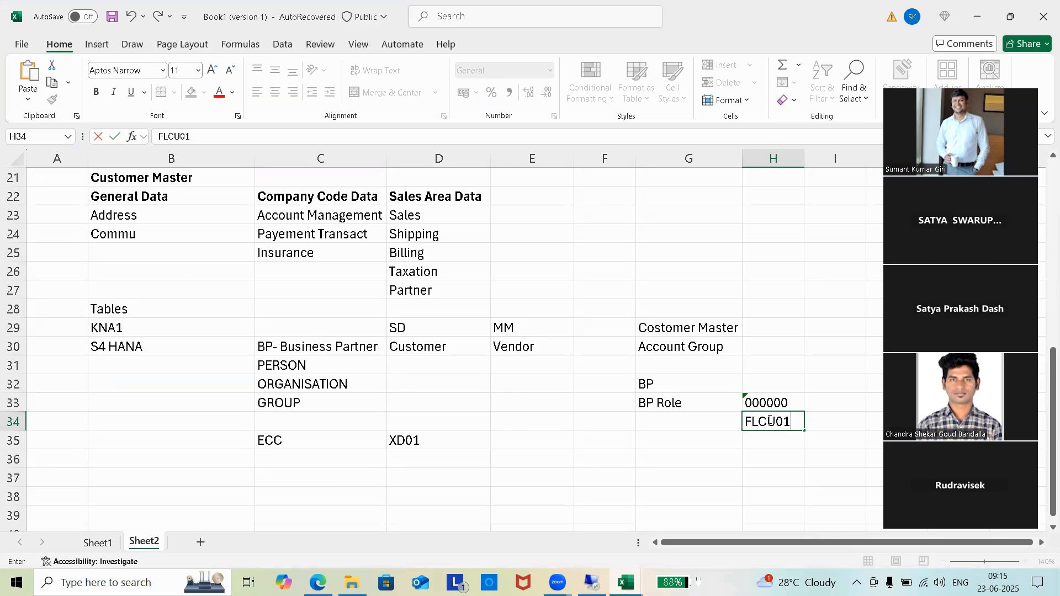
click(753, 479)
Step: Label G34 'Customer- Sales View' and widen column G to fit it
click(695, 421)
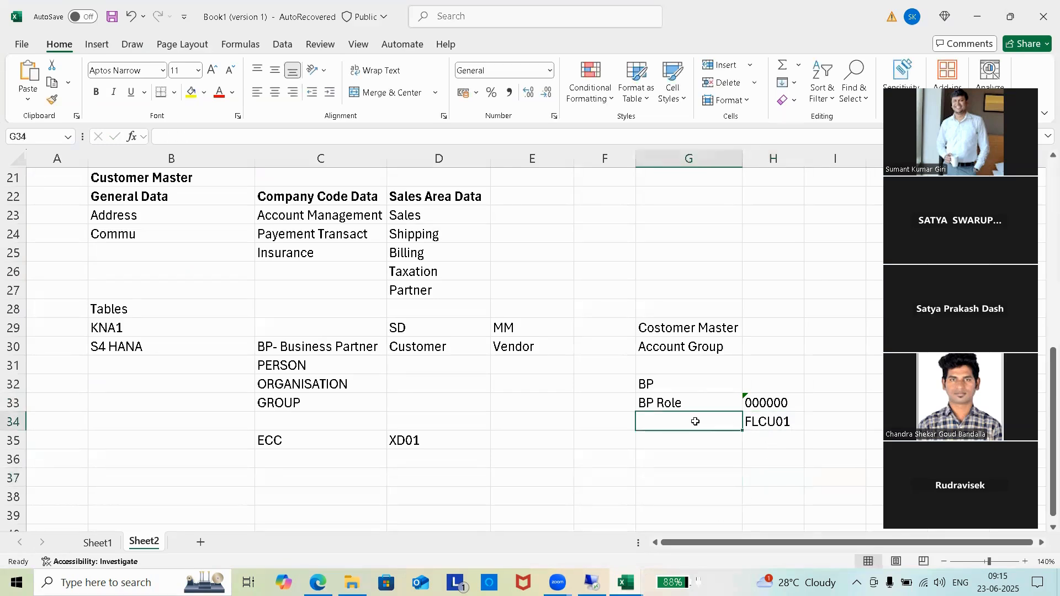
text(cUSTOMER)
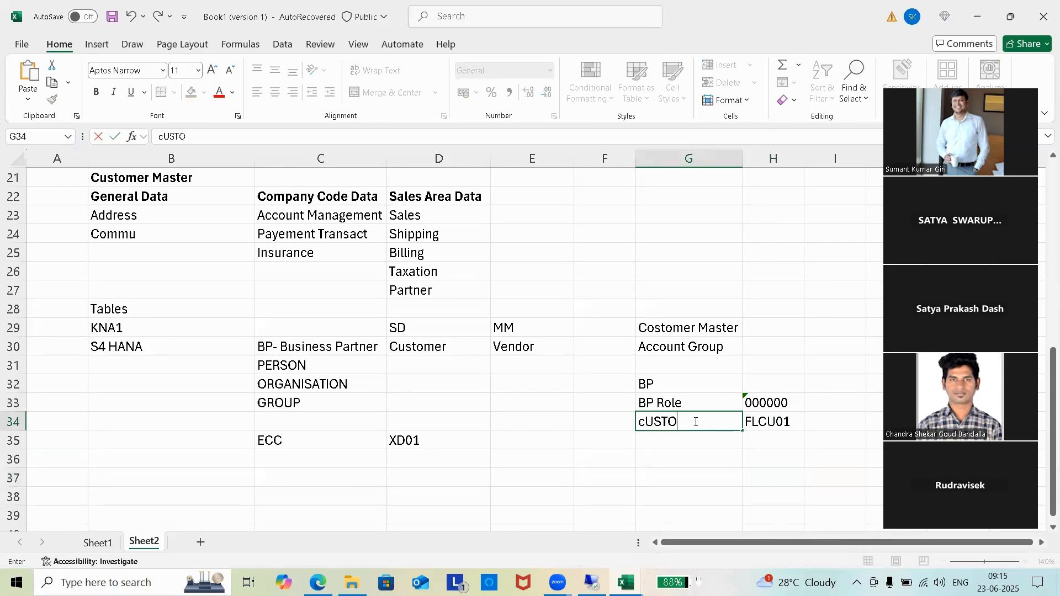
key(BackSpace)
key(BackSpace)
key(BackSpace)
key(BackSpace)
key(BackSpace)
key(BackSpace)
key(BackSpace)
key(BackSpace)
text(Customer)
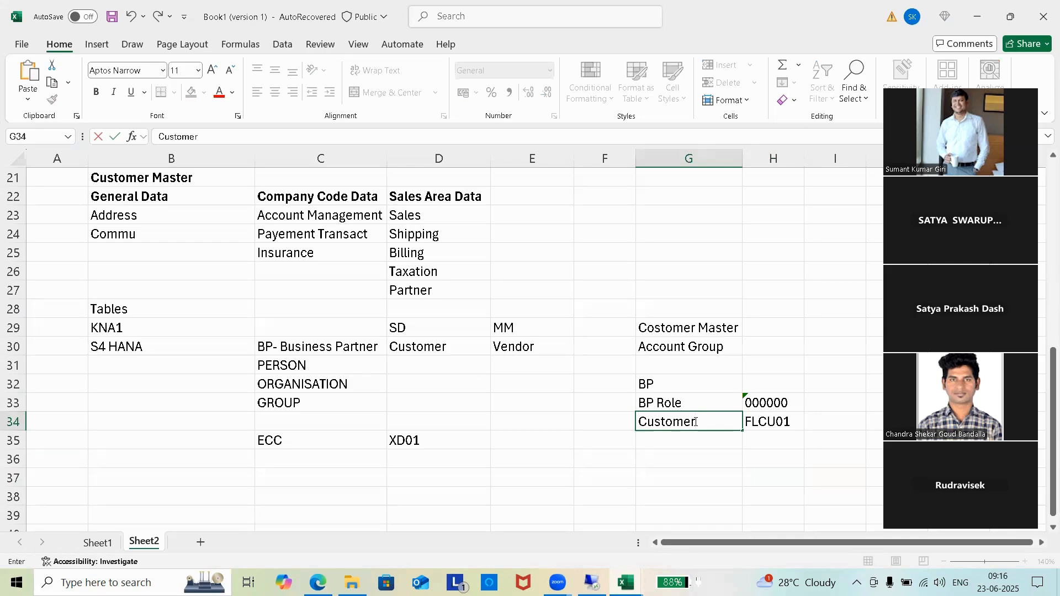
text(- Sales View)
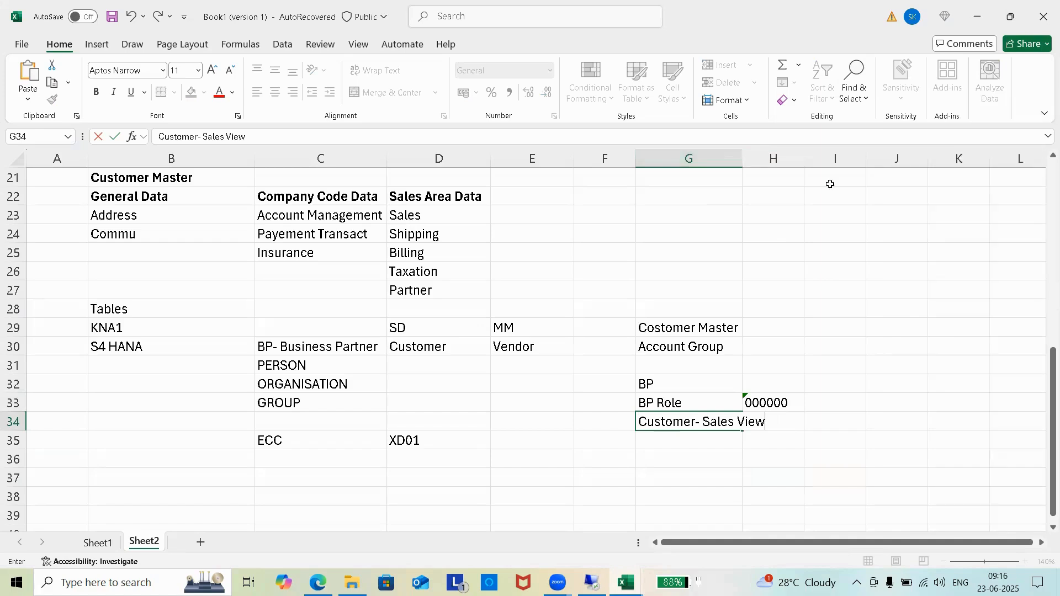
click(747, 158)
drag(745, 156, 780, 157)
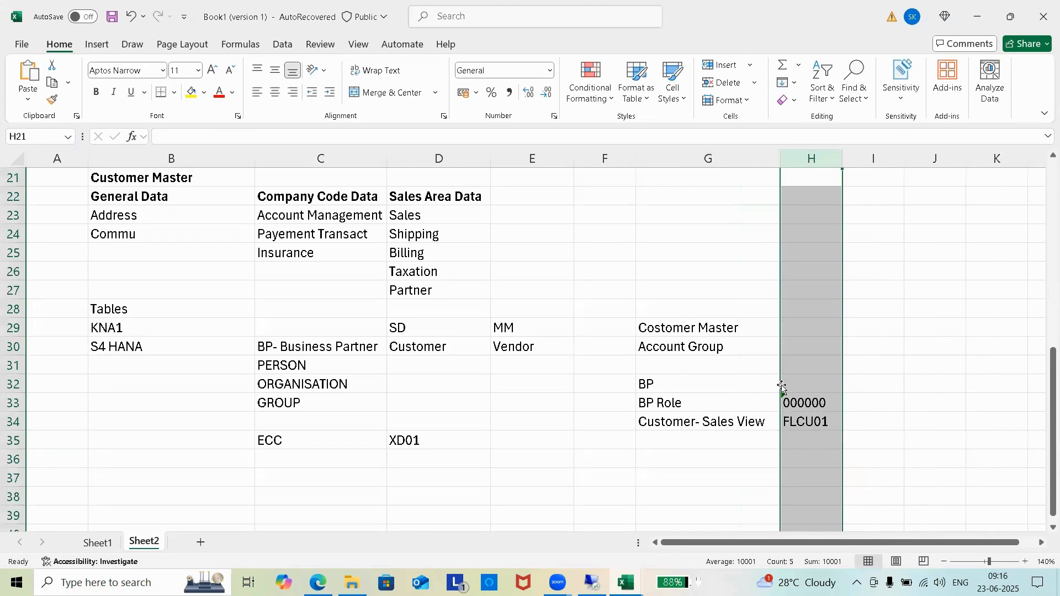
click(737, 439)
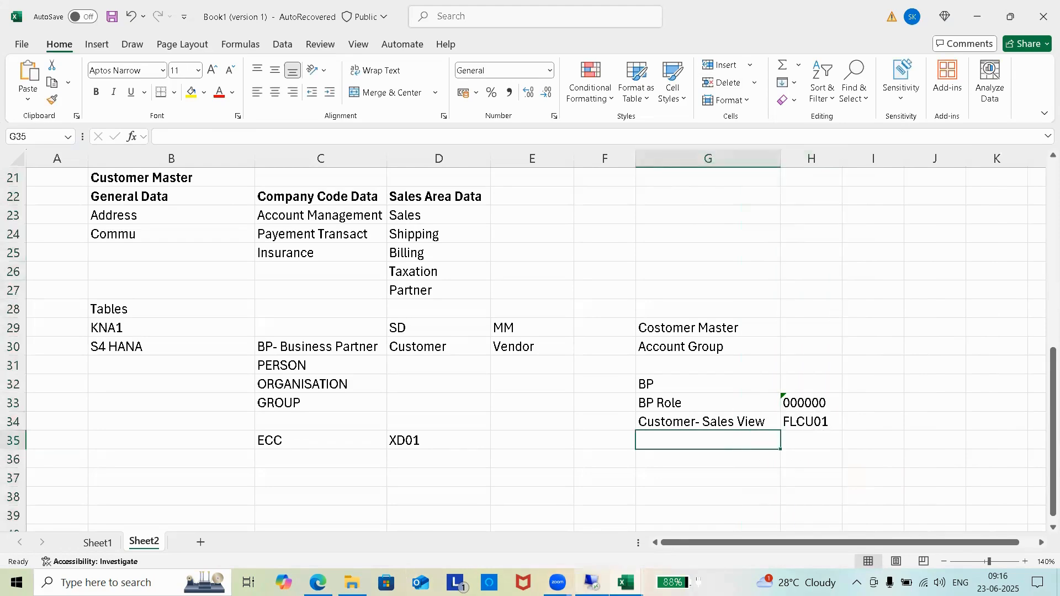
click(592, 582)
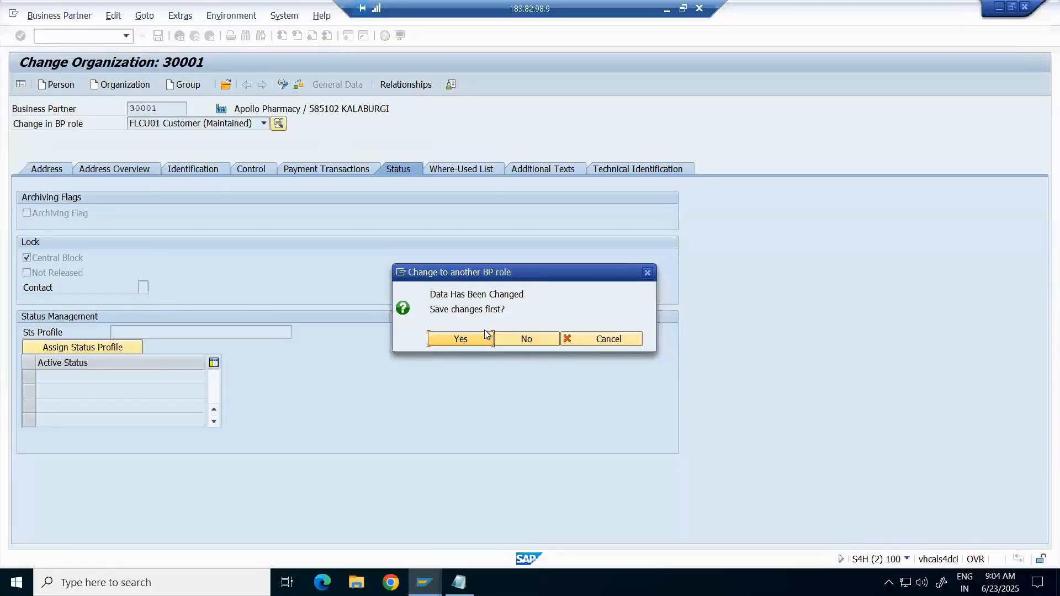
Step: Cancel the save prompt and switch partner 30001's role to FLCU00 FI Customer (Maintained)
click(631, 339)
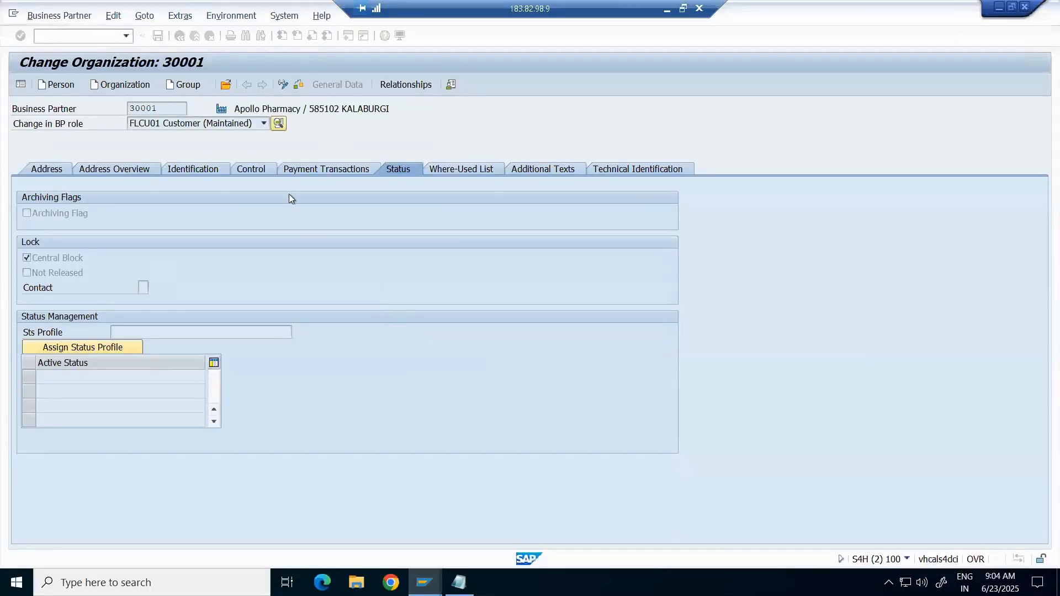
click(264, 123)
scroll(261, 284, down, 7)
scroll(261, 284, down, 4)
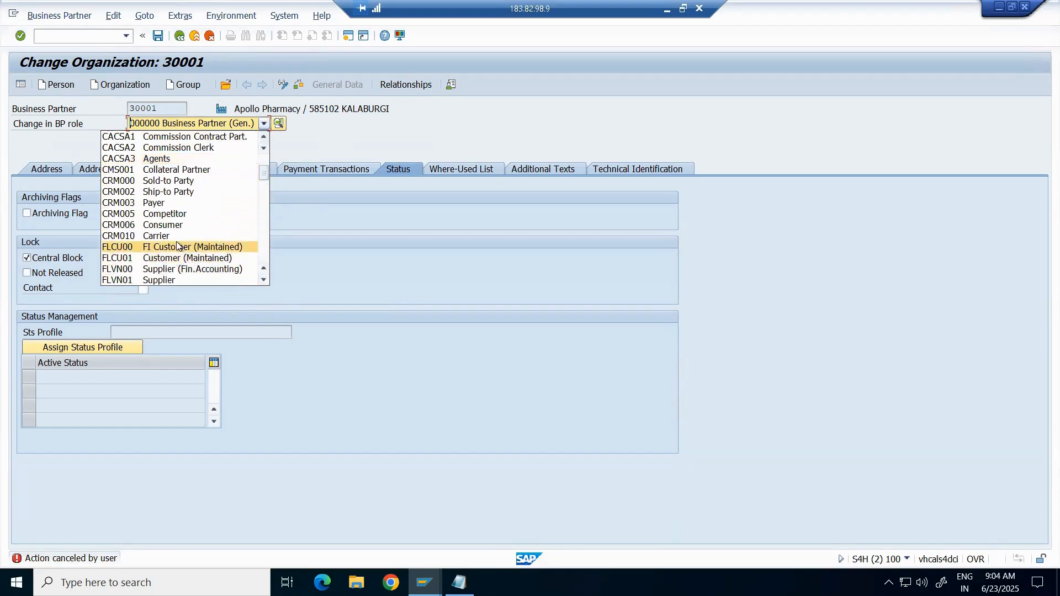
click(178, 246)
Step: Leave the SAP session and return to the Excel notes workbook
key(alt+Tab)
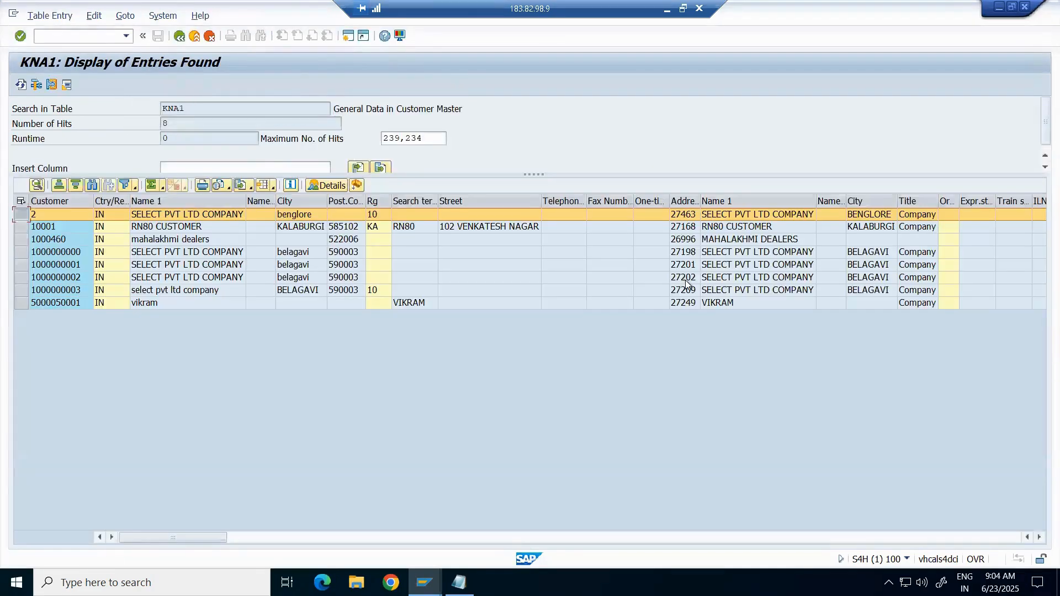
key(alt+Tab)
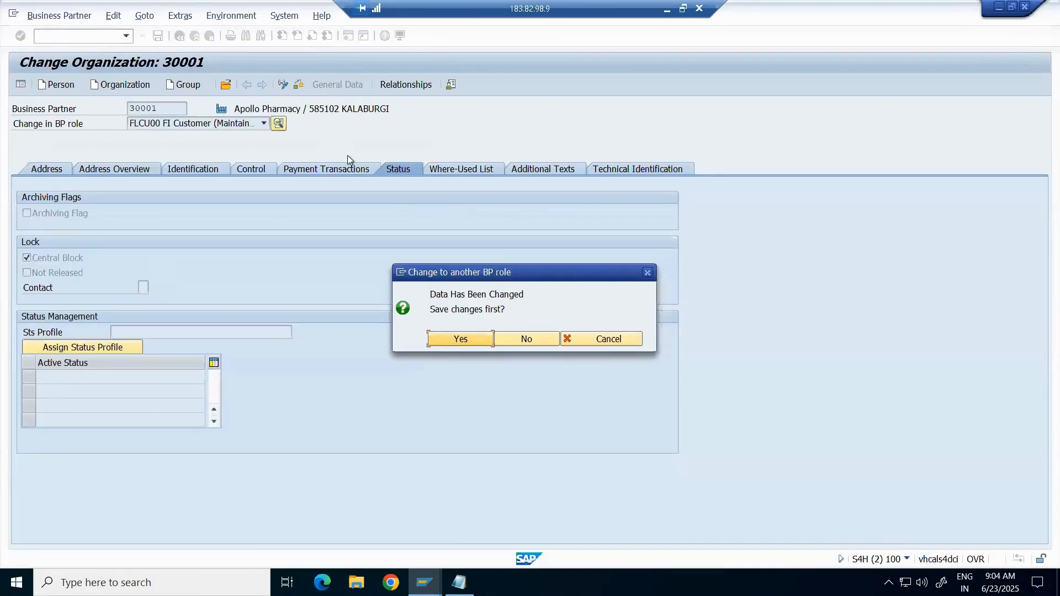
click(667, 10)
Step: Enter FLCU00 in H35 and type 'Customer - FI- Company Code' in G35
click(804, 434)
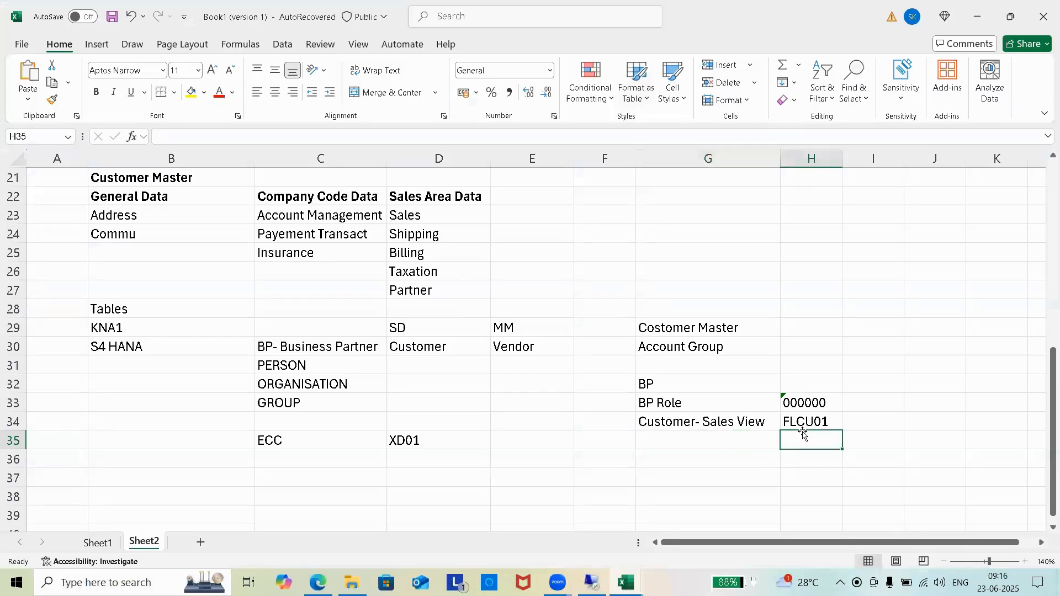
text(FLCU00)
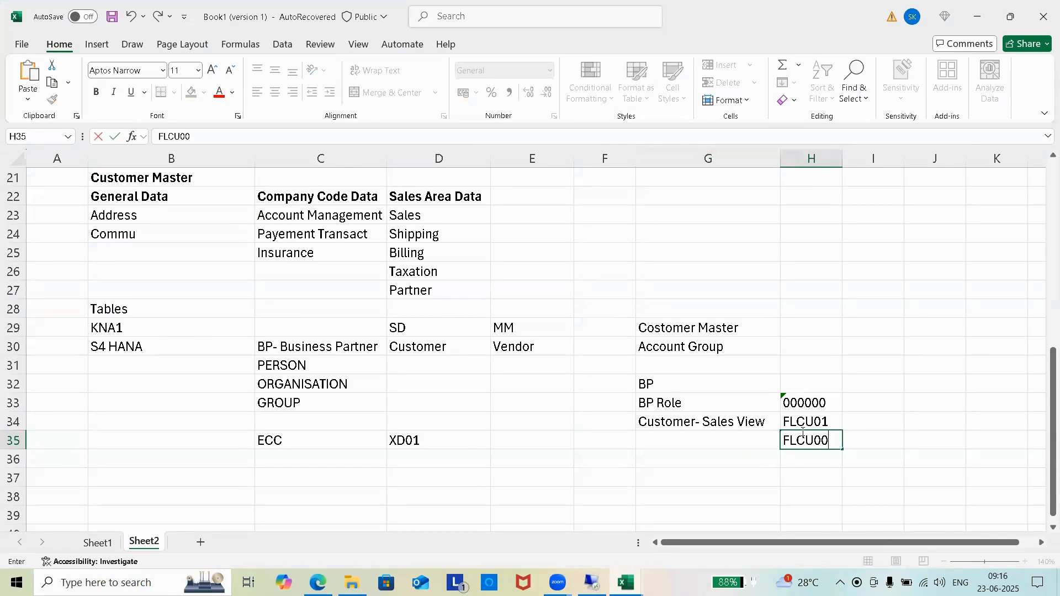
click(675, 439)
text(cUSTOMER)
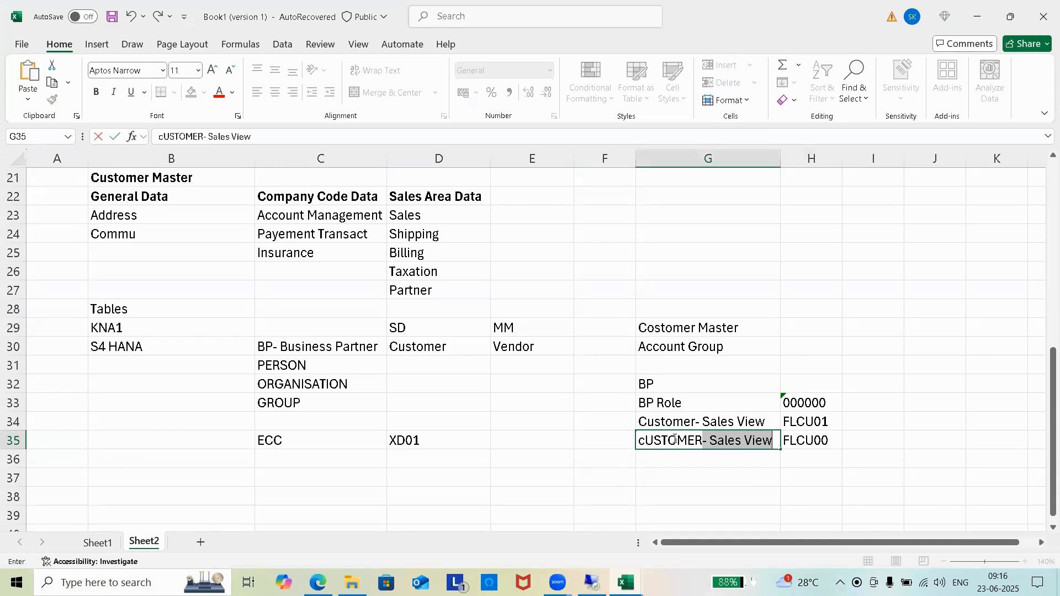
key(BackSpace)
key(BackSpace)
key(BackSpace)
key(BackSpace)
key(BackSpace)
key(BackSpace)
key(BackSpace)
key(BackSpace)
key(BackSpace)
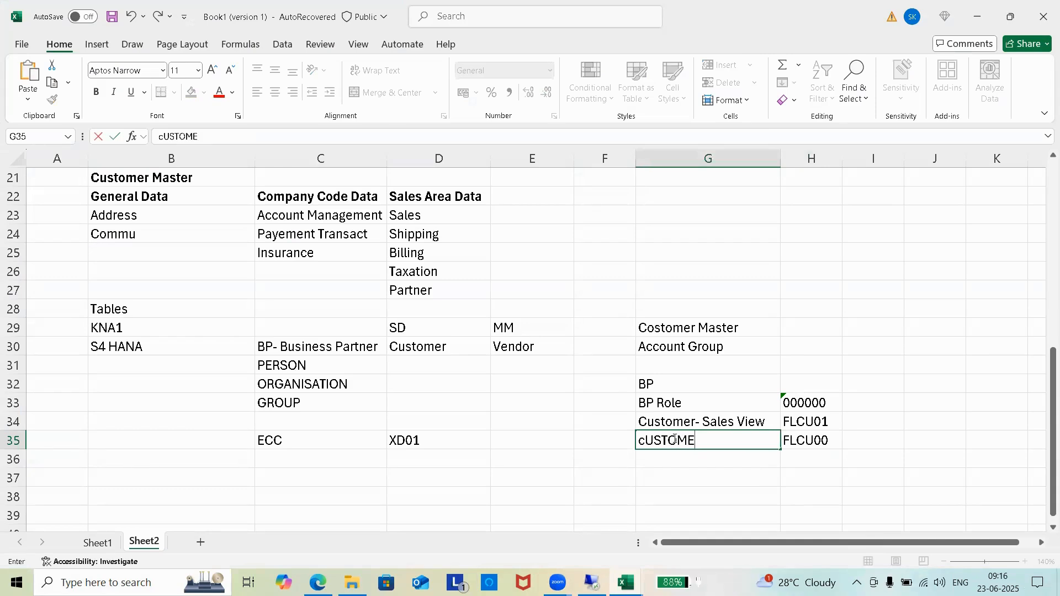
text(Customer)
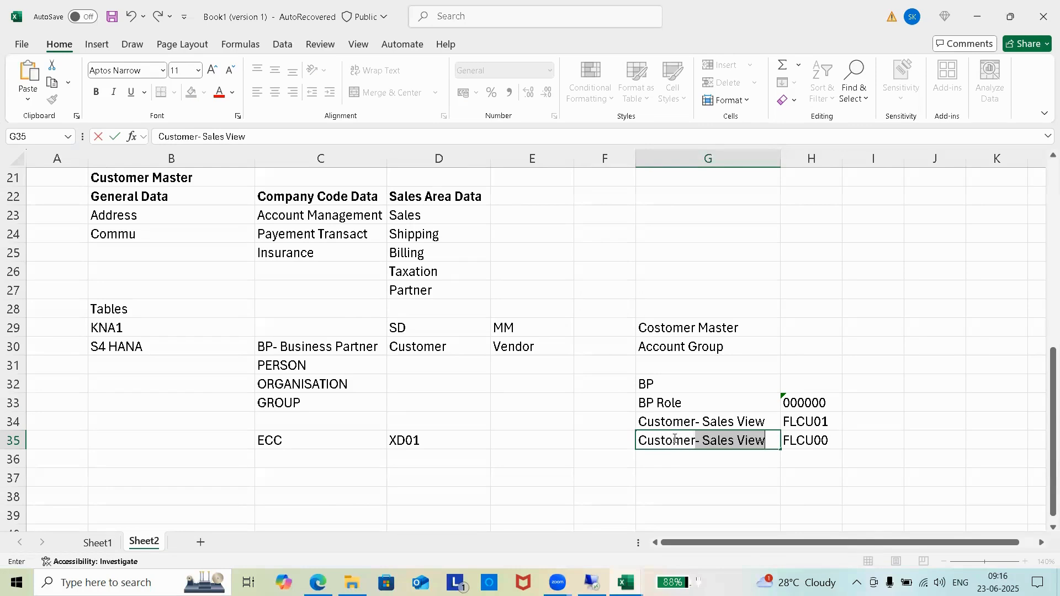
key(BackSpace)
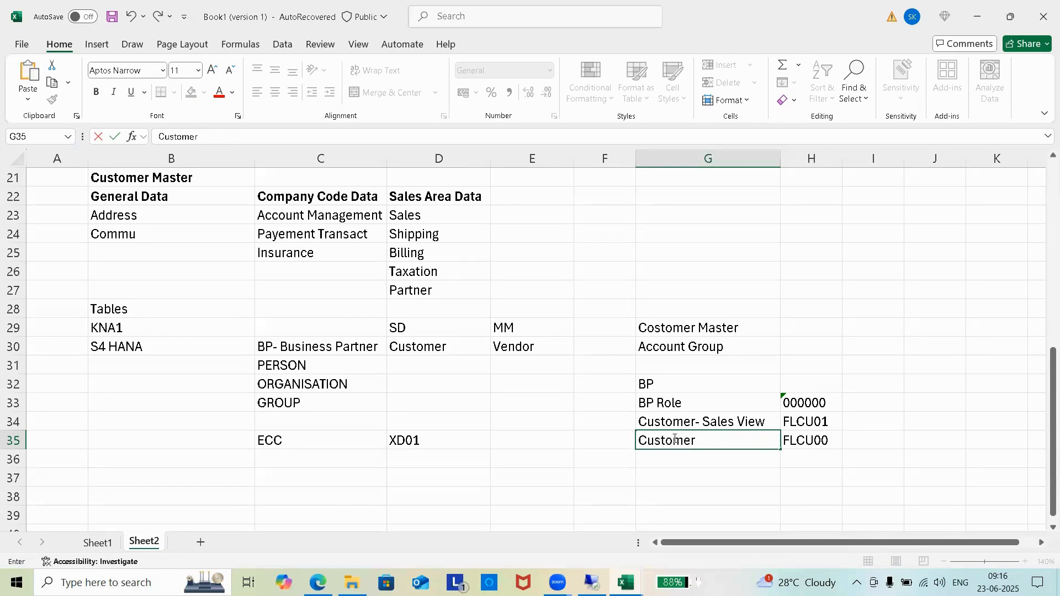
text(- FI)
text(- Company Code)
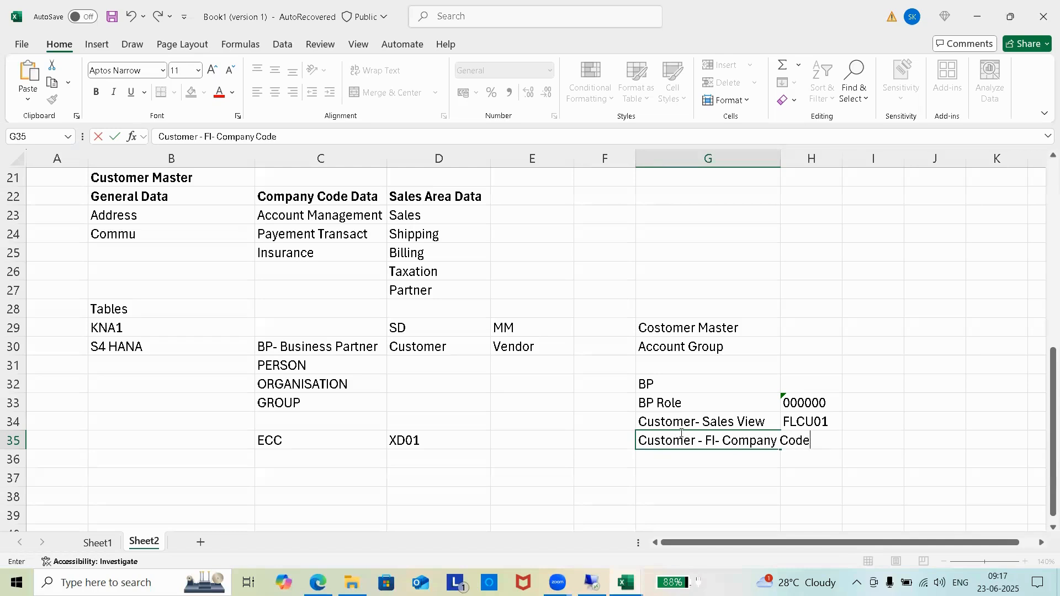
click(763, 418)
Step: Append 'View' to G35 and AutoFit column G to the longest entry
click(754, 445)
click(298, 137)
text(View)
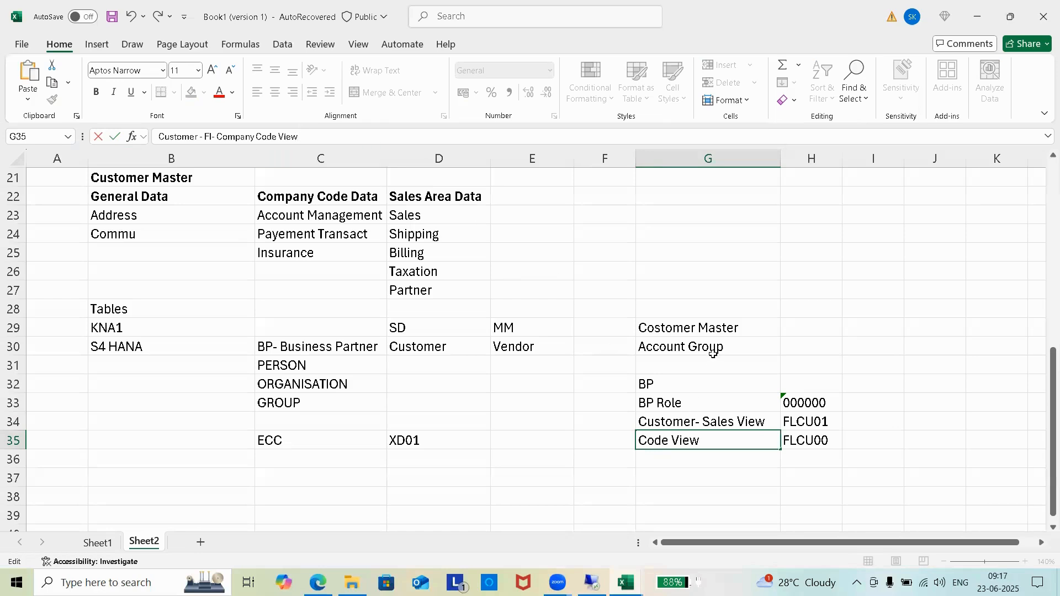
click(711, 350)
double_click(779, 155)
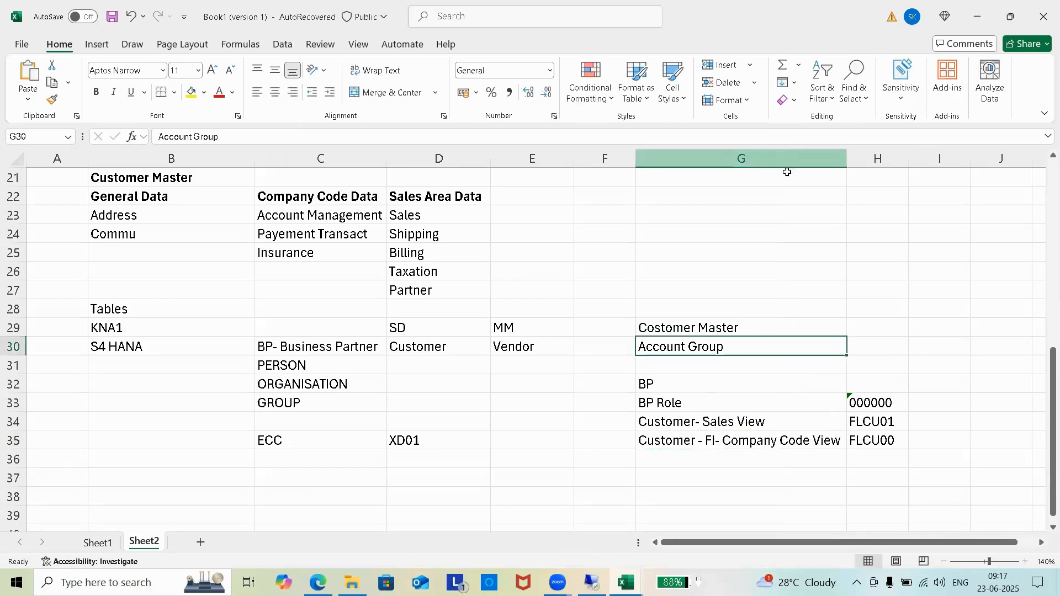
Step: Make the BP heading in G32 bold
click(924, 360)
click(665, 460)
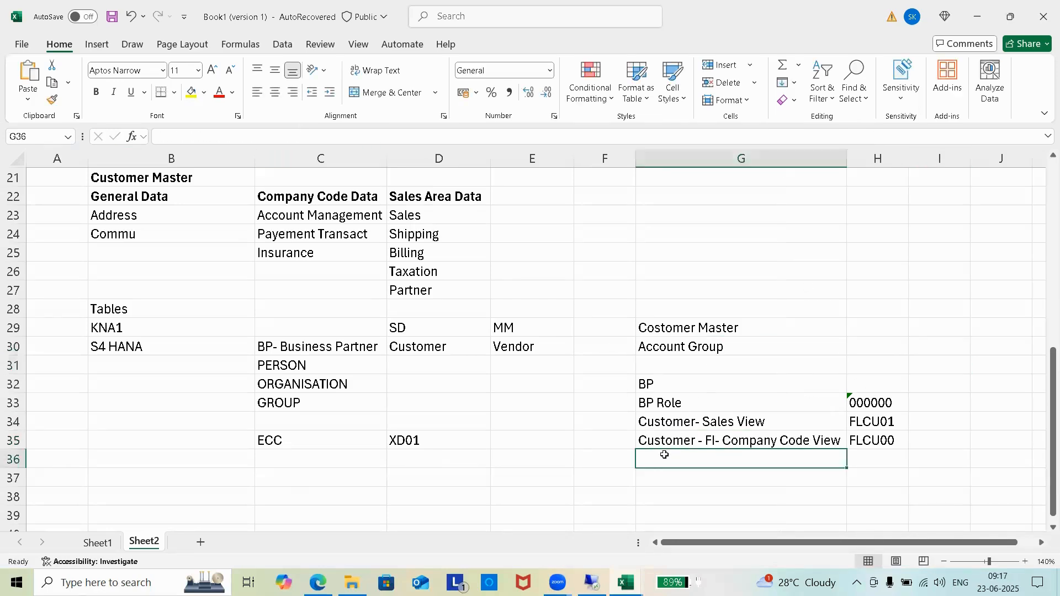
click(685, 381)
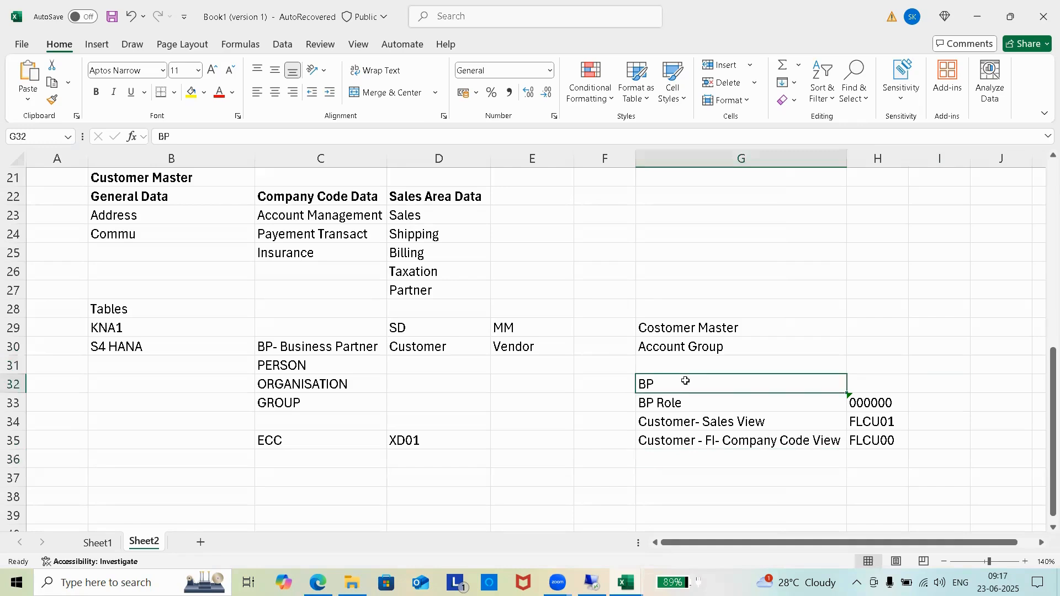
click(96, 92)
Step: Enter 'Vendor' in G36, correcting the 'Vendoer' typo
click(727, 464)
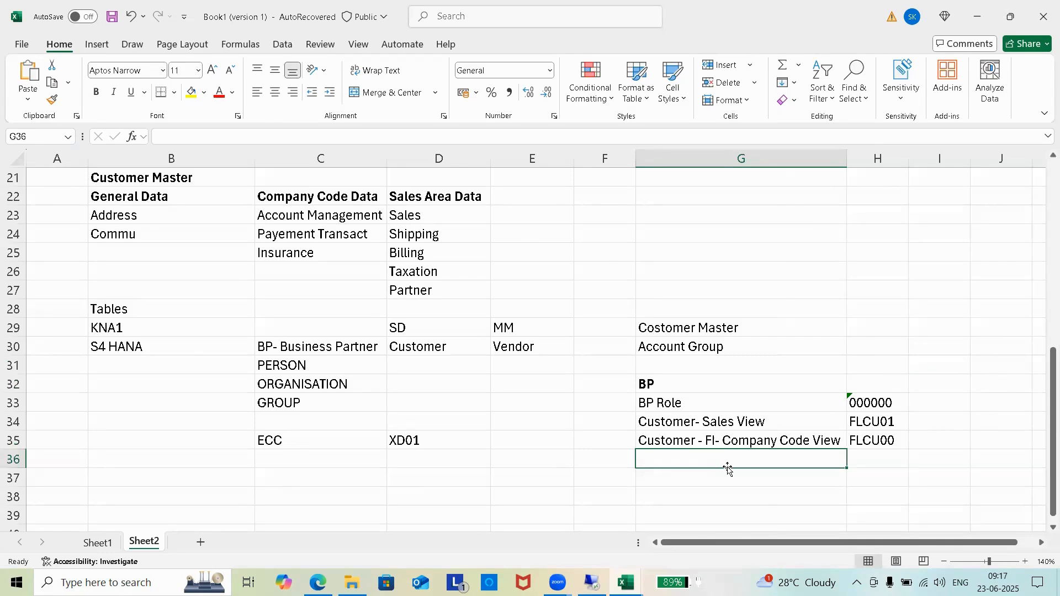
text(Ve)
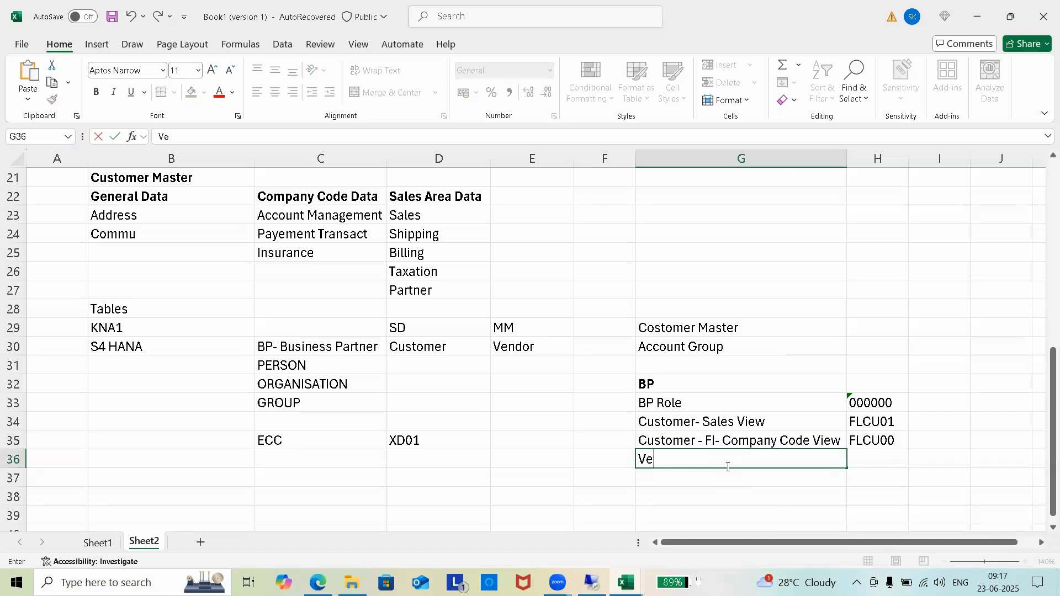
text(ndoer)
key(BackSpace)
text(r)
click(870, 459)
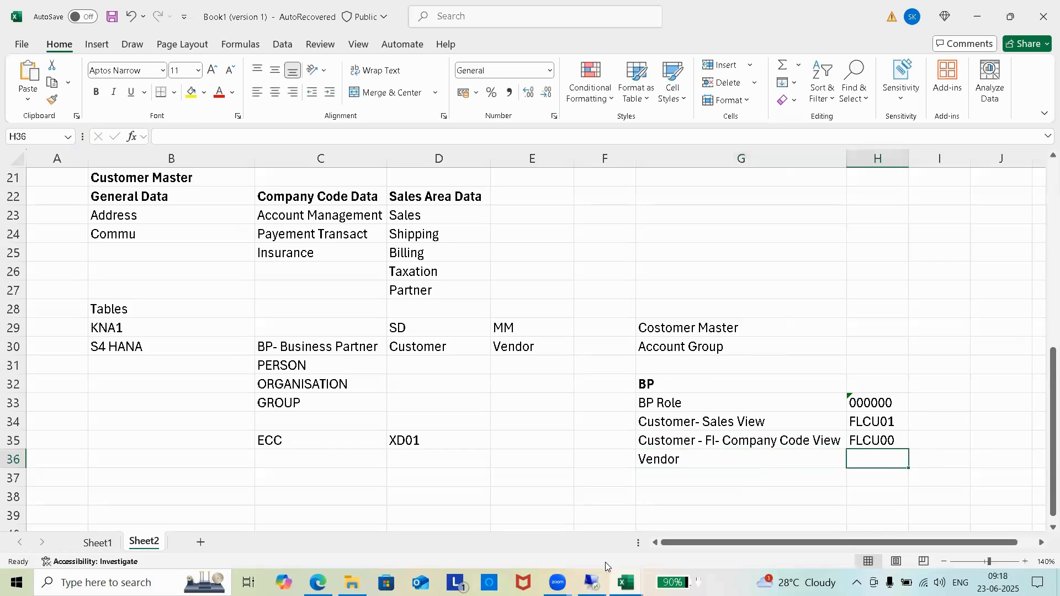
Step: Switch back to the SAP session and dismiss the save-changes prompt
mouse_move(591, 583)
click(592, 520)
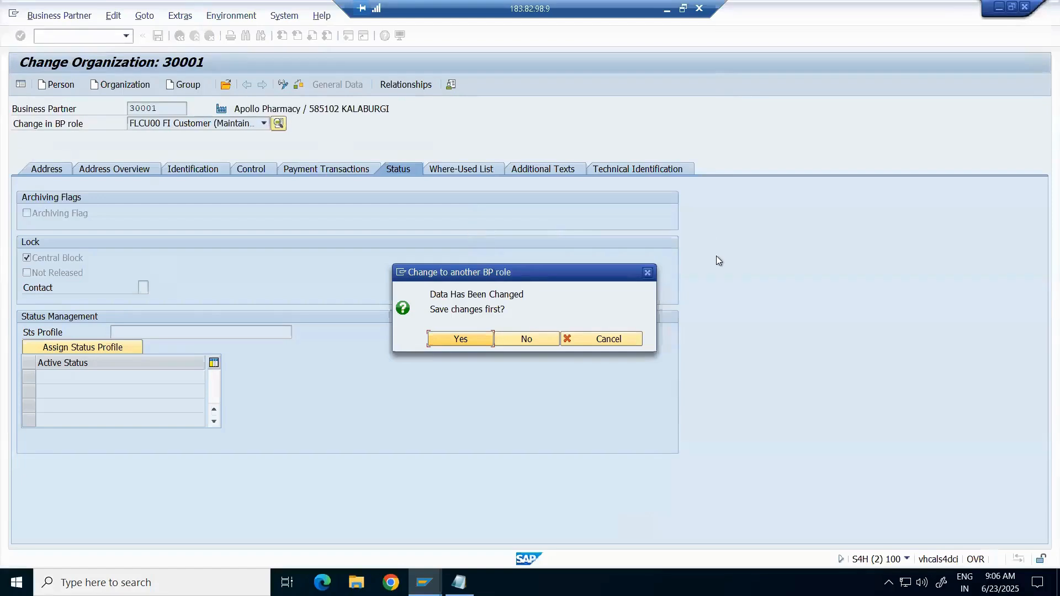
key(Return)
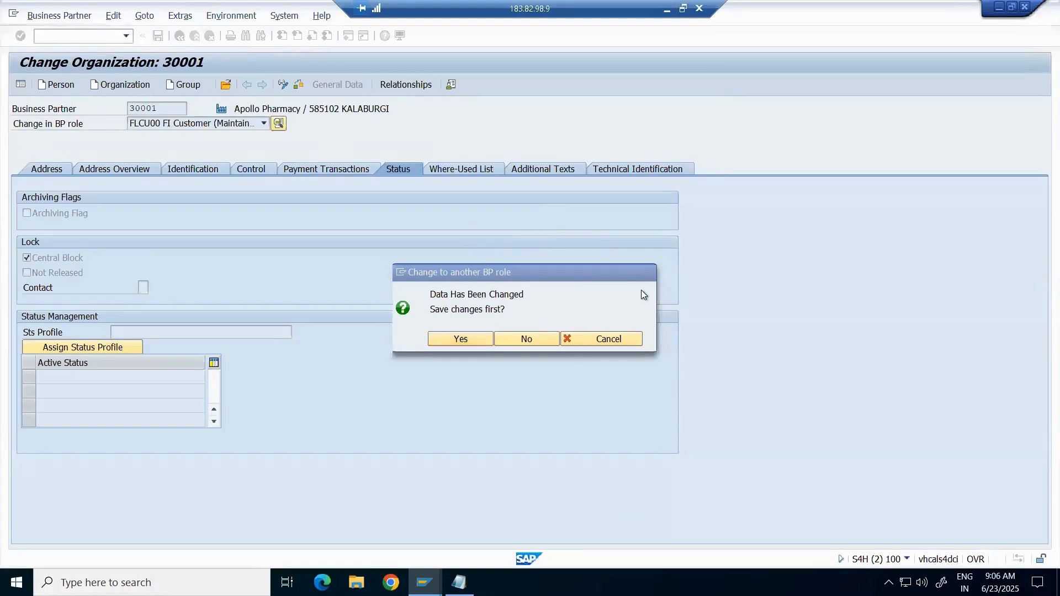
Step: Browse the BP role list down to supplier roles like FLVN01, then close it unchanged
click(265, 123)
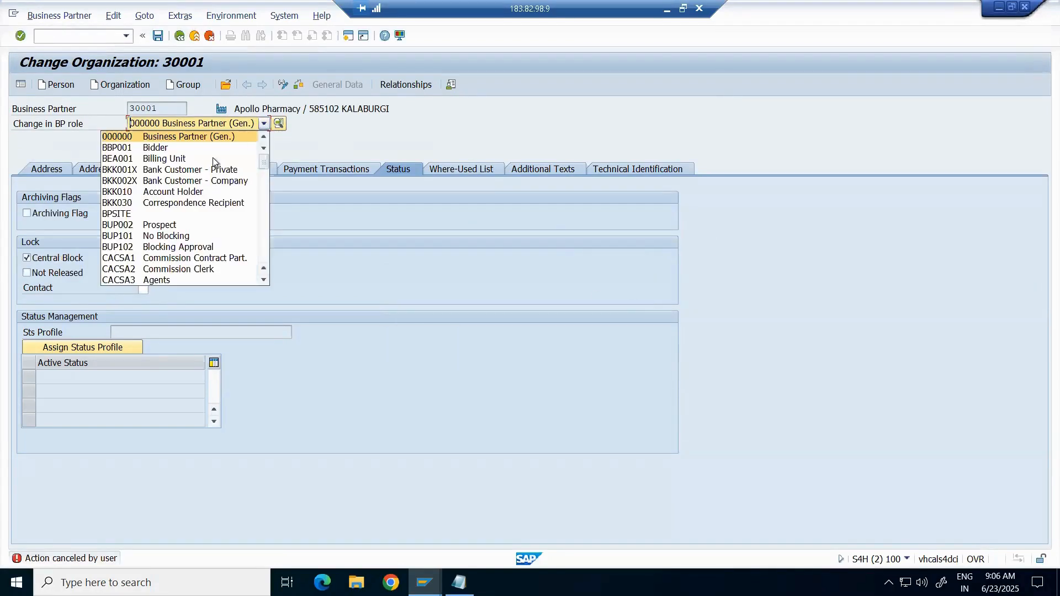
key(Down)
key(Down)
key(Down)
key(Down)
key(Down)
key(Up)
key(Up)
key(Up)
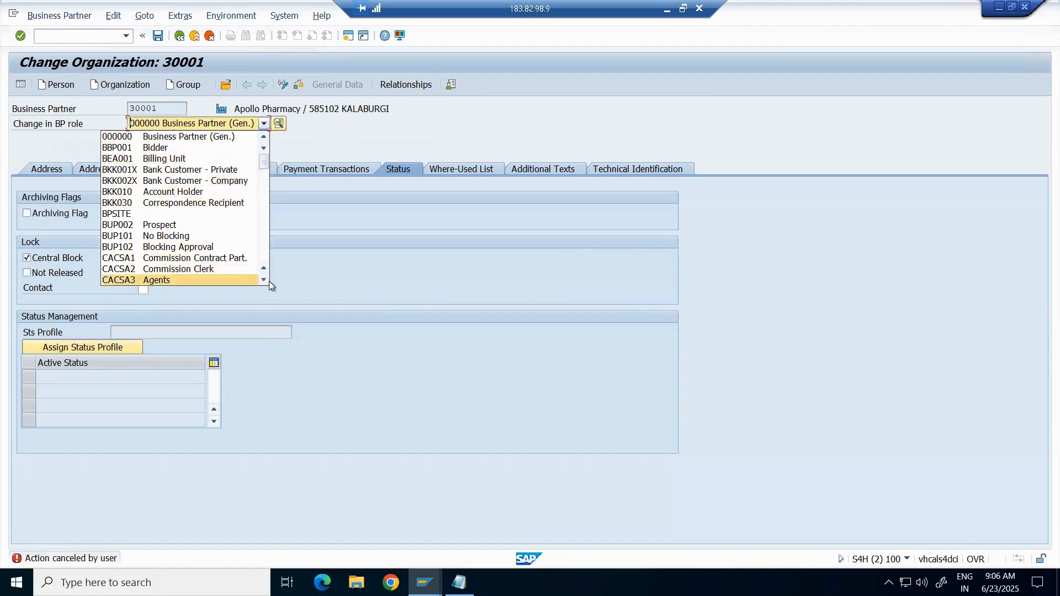
scroll(264, 281, down, 4)
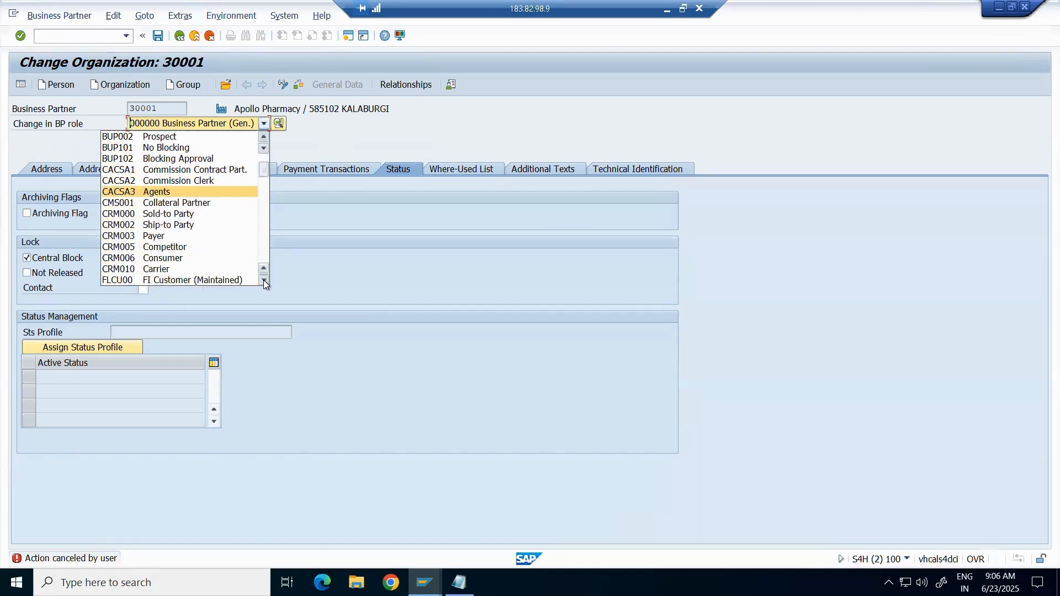
click(264, 282)
click(264, 281)
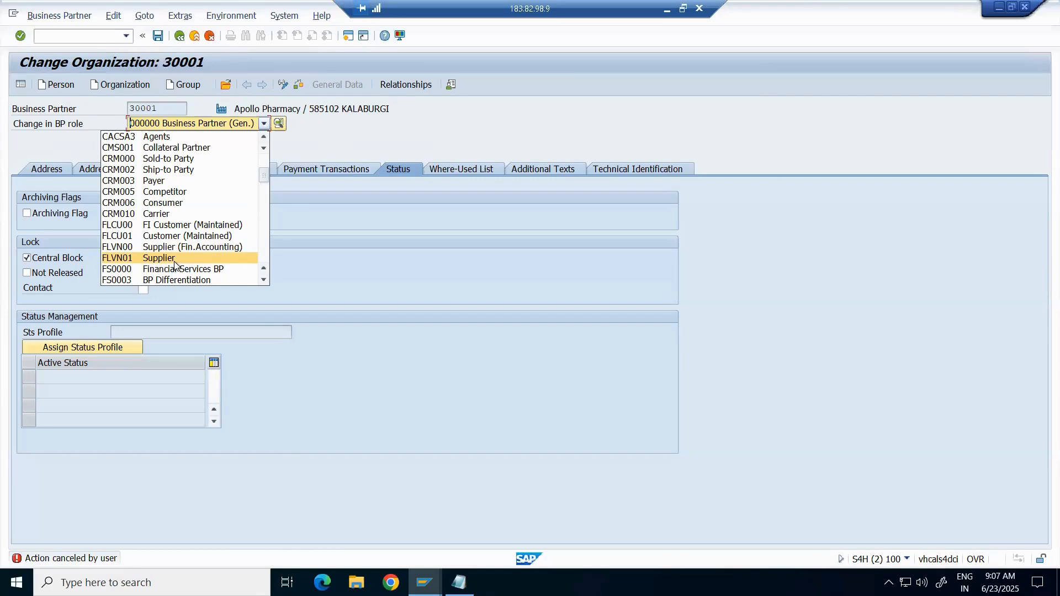
click(809, 115)
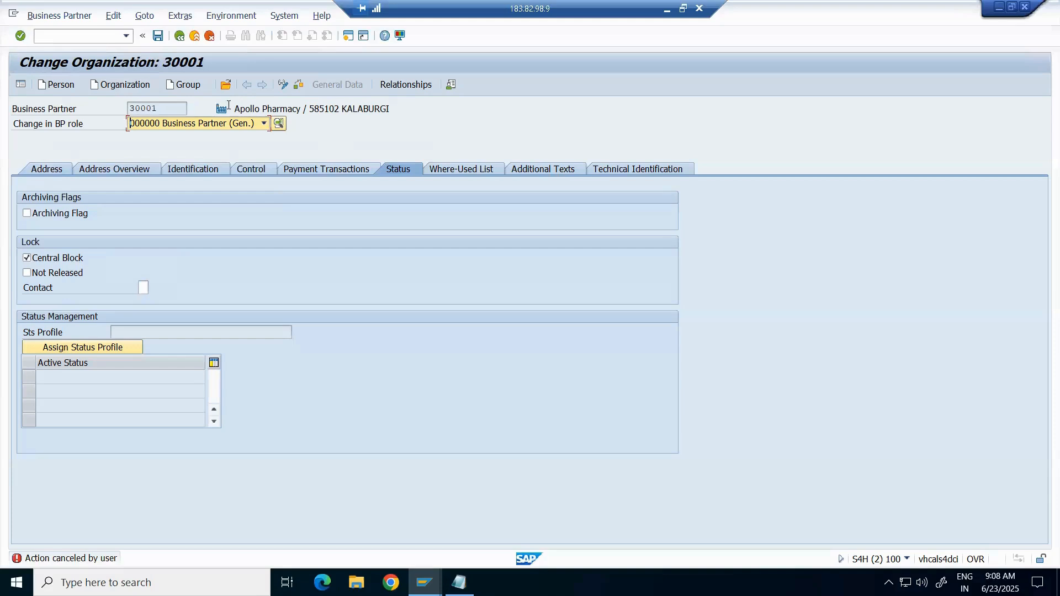
Step: Open the Change in BP role dropdown for partner 30001 to review all available roles
click(263, 127)
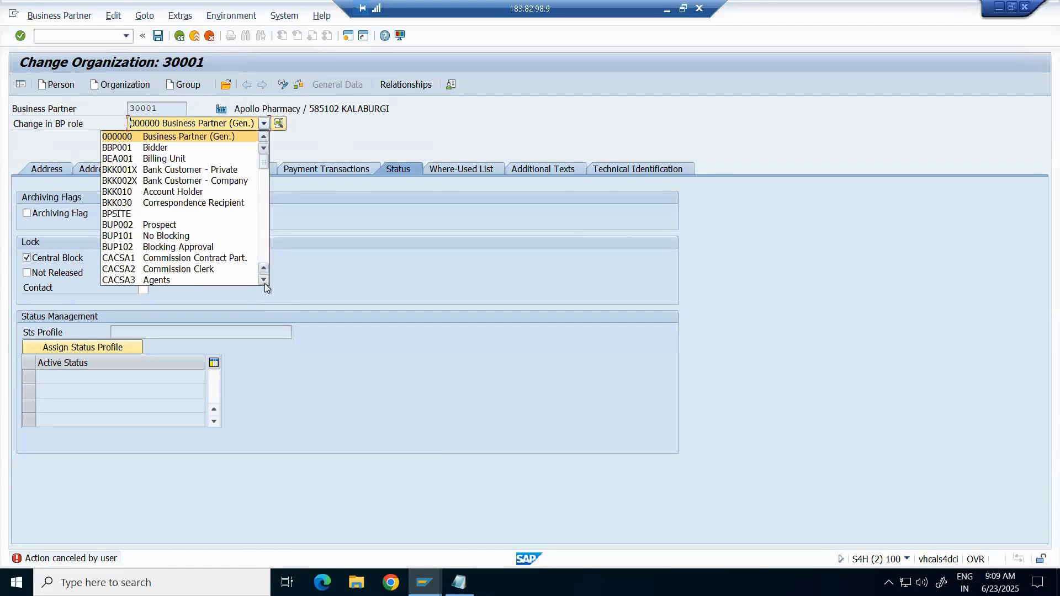
drag(264, 282, 264, 283)
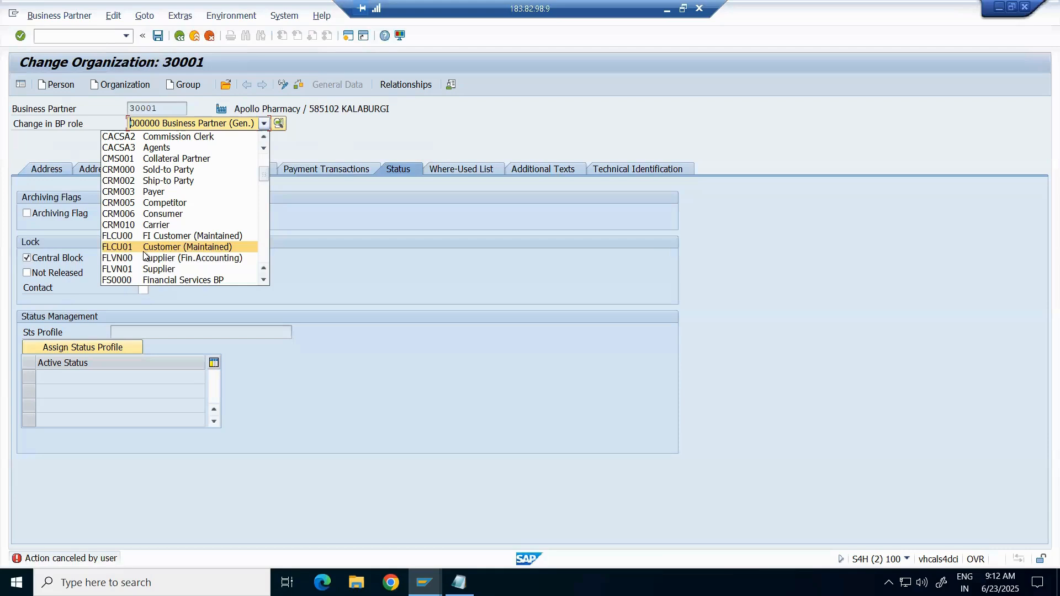
click(845, 76)
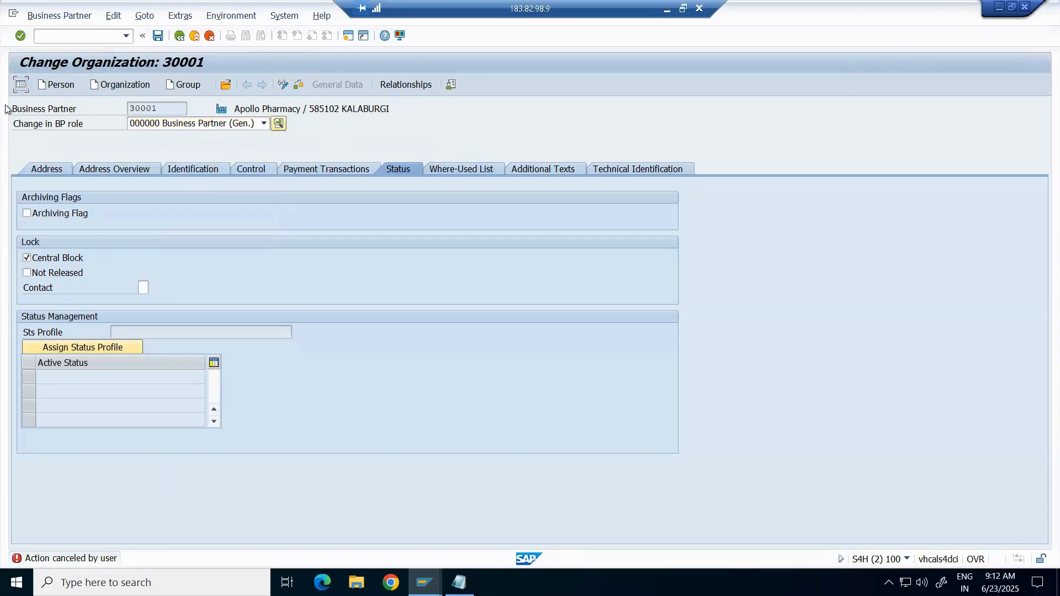
click(263, 126)
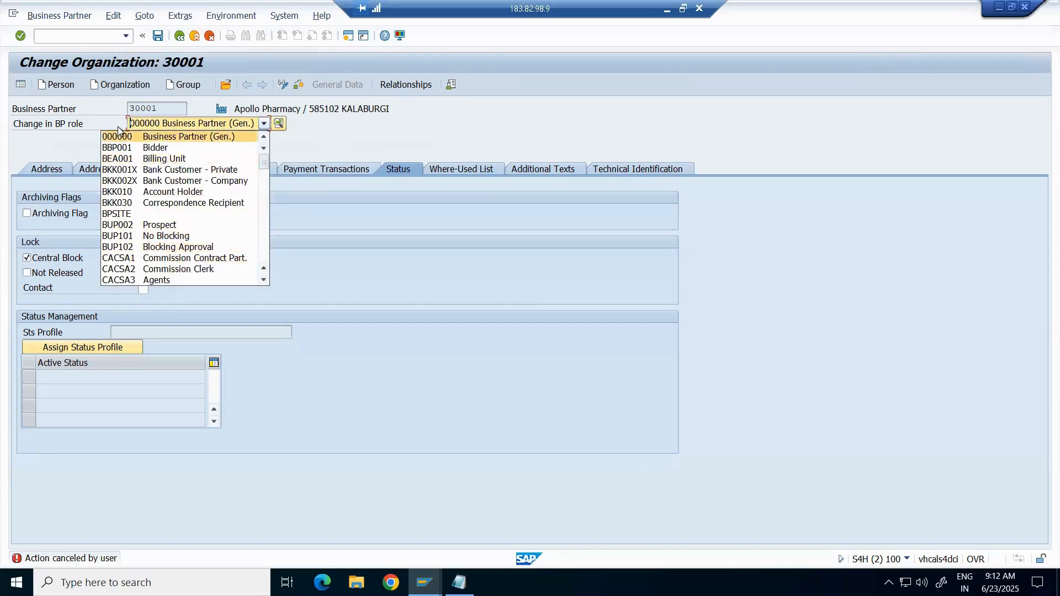
click(179, 105)
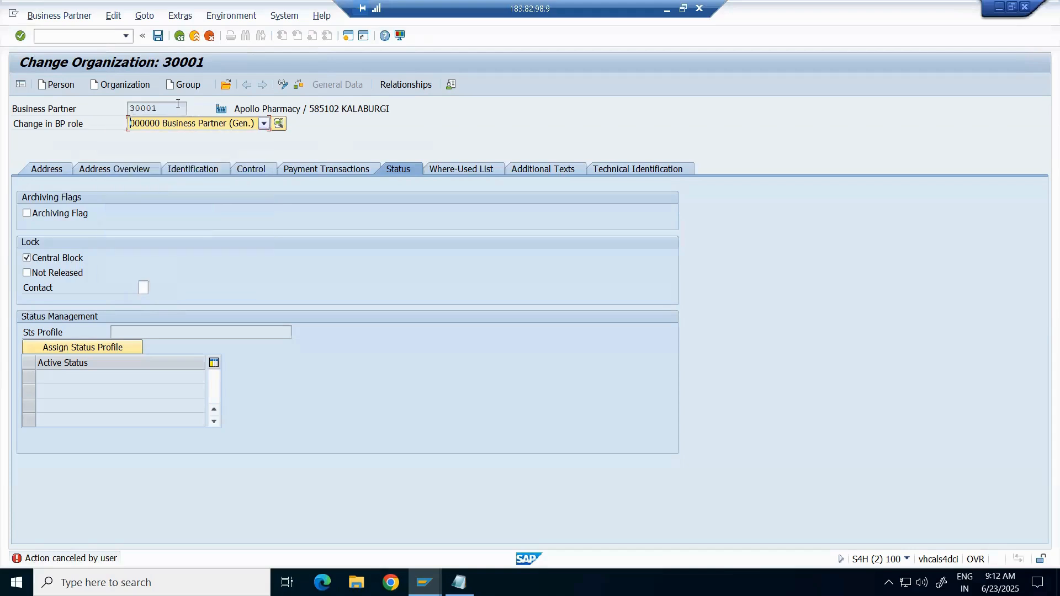
drag(101, 122, 5, 123)
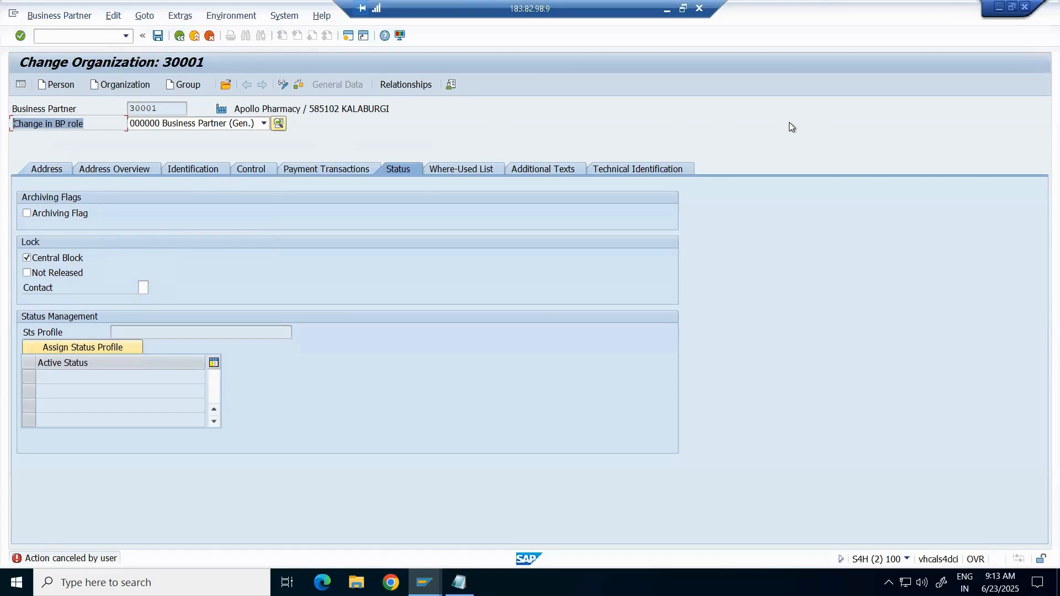
click(261, 127)
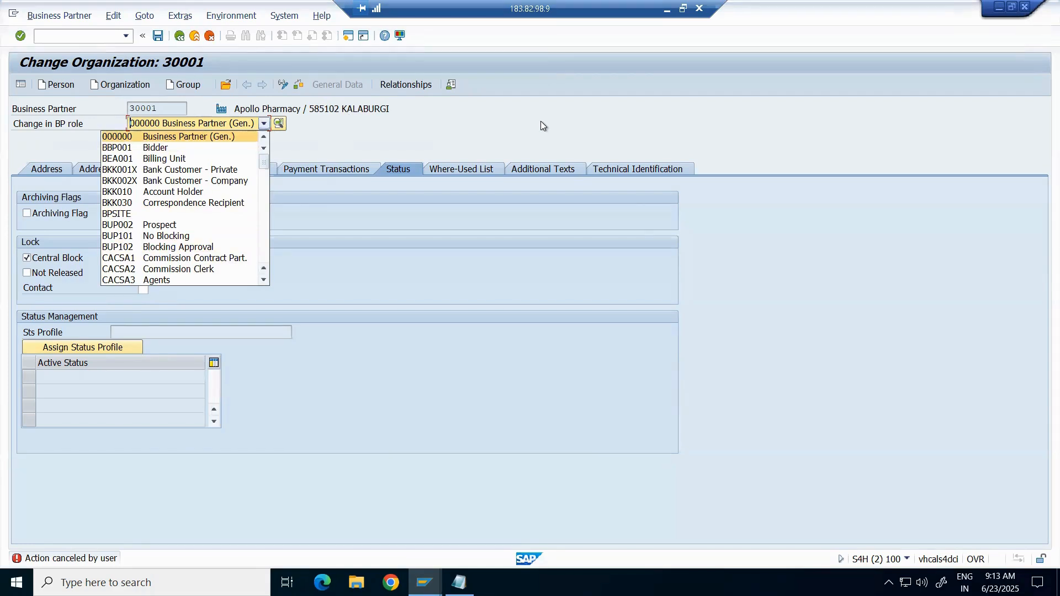
Step: Close the role list keeping 000000 Business Partner (Gen.) and focus the command field
click(854, 117)
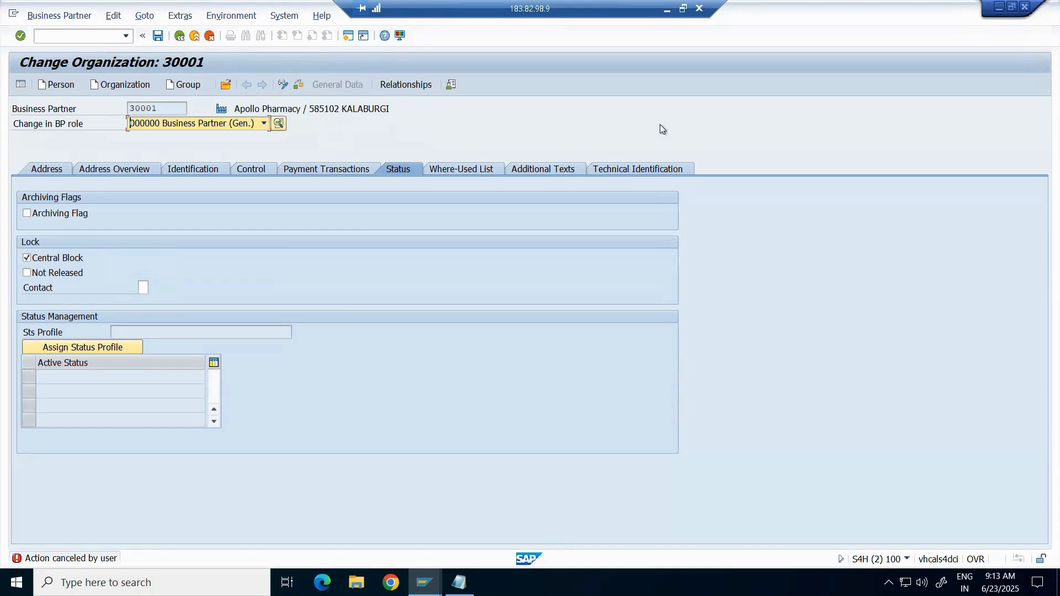
click(736, 161)
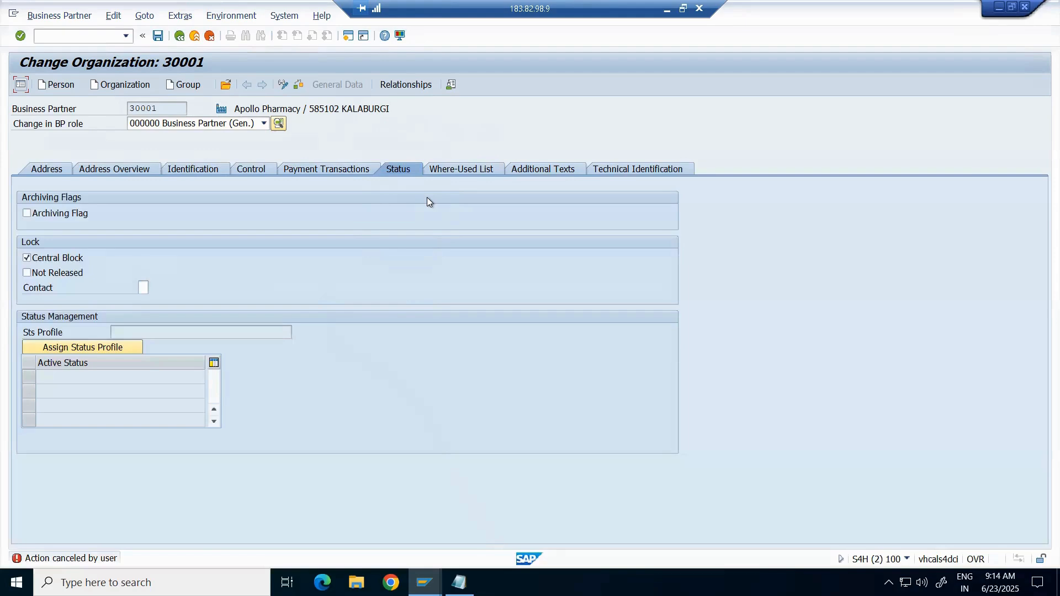
click(68, 37)
Step: Run /nspro, open the SAP Reference IMG, and select Activate Business Functions
text(/nspro)
key(Return)
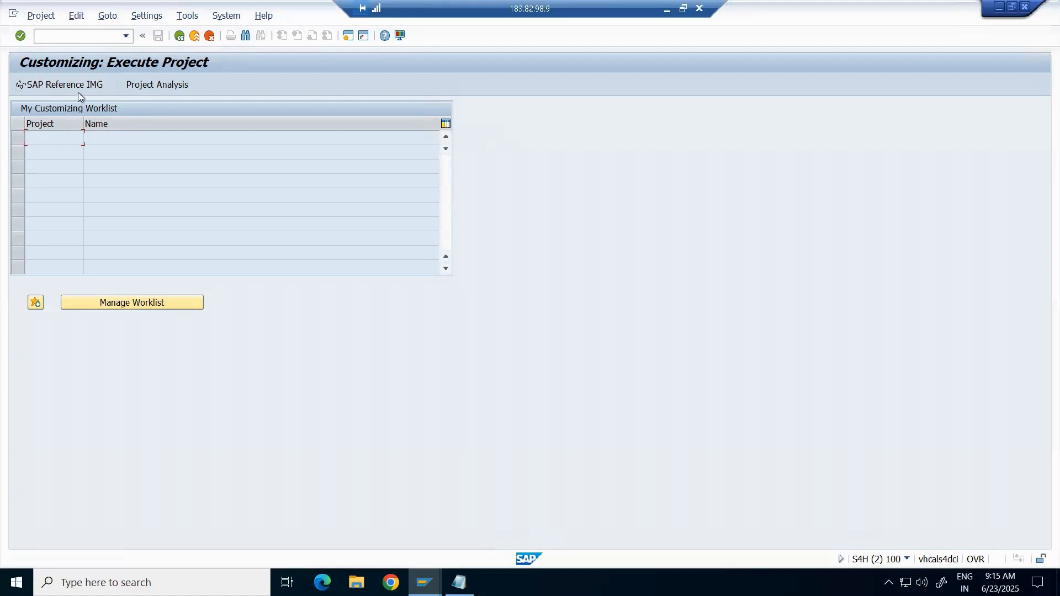
click(43, 84)
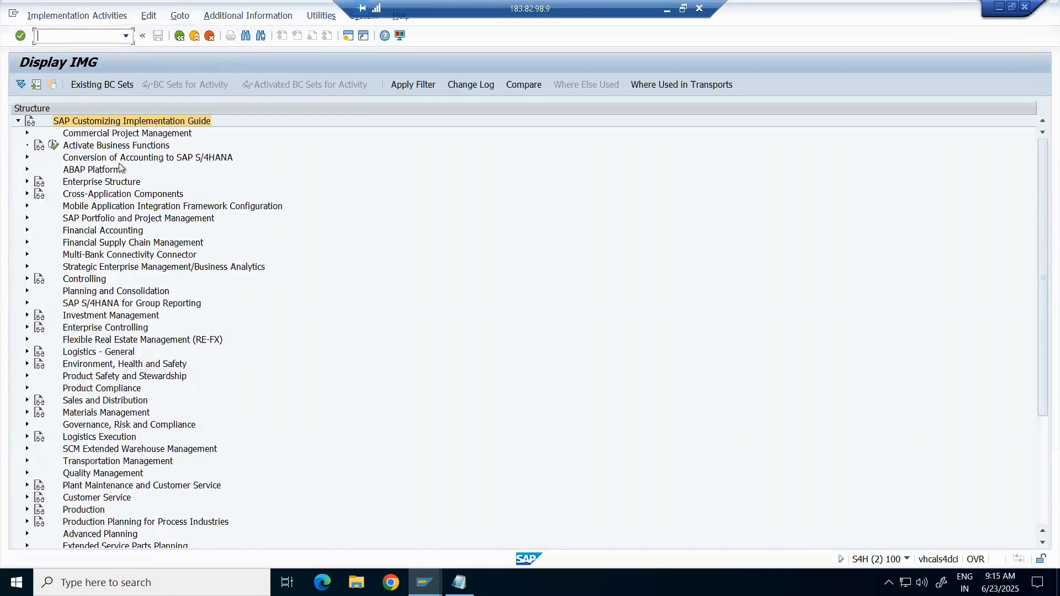
click(105, 146)
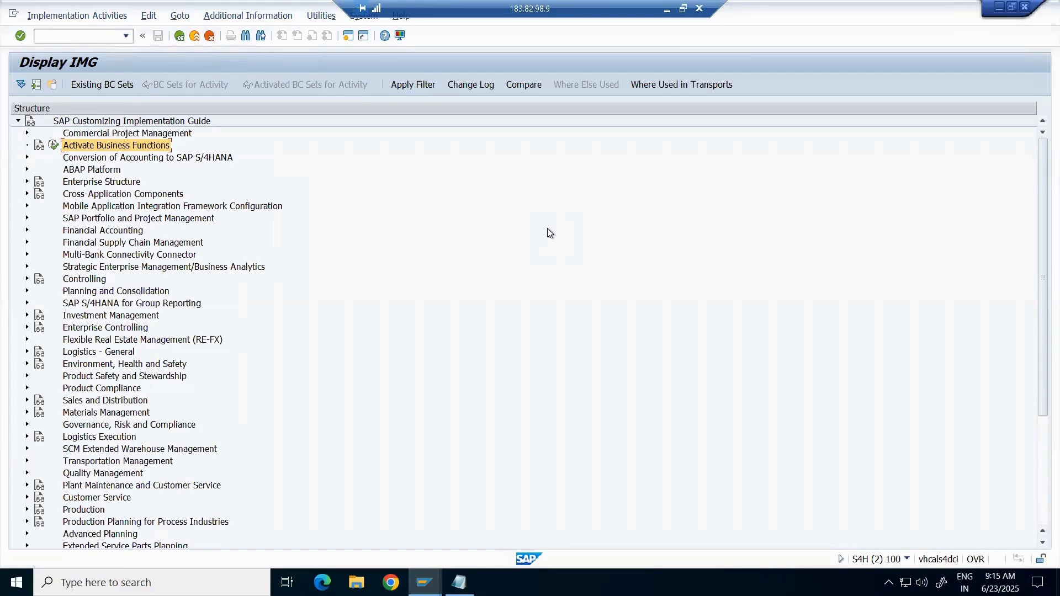
Step: Step through neighbouring IMG tree nodes, ending back on Activate Business Functions
key(Down)
key(Up)
key(Down)
key(Up)
key(Down)
key(Up)
key(Down)
key(Up)
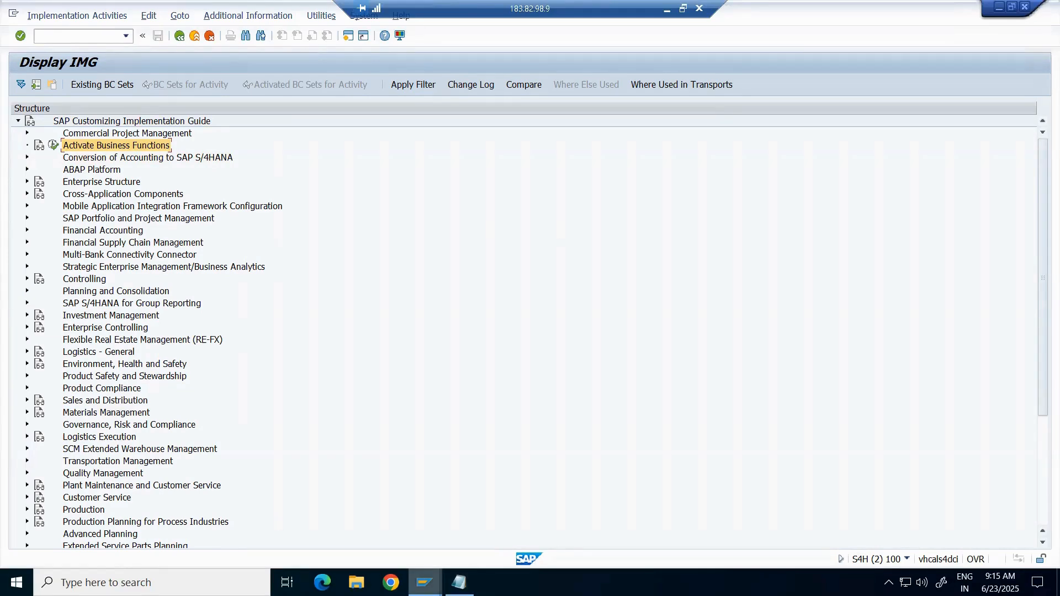
mouse_move(425, 583)
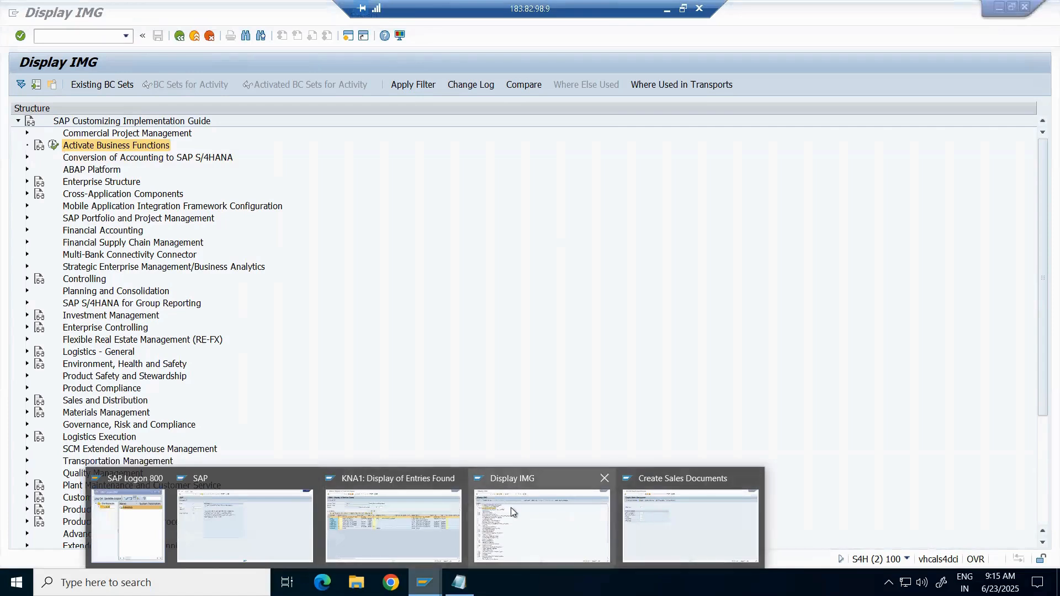
Step: In the Create Sales Documents session, run /nbp and start a new Organization partner
click(682, 519)
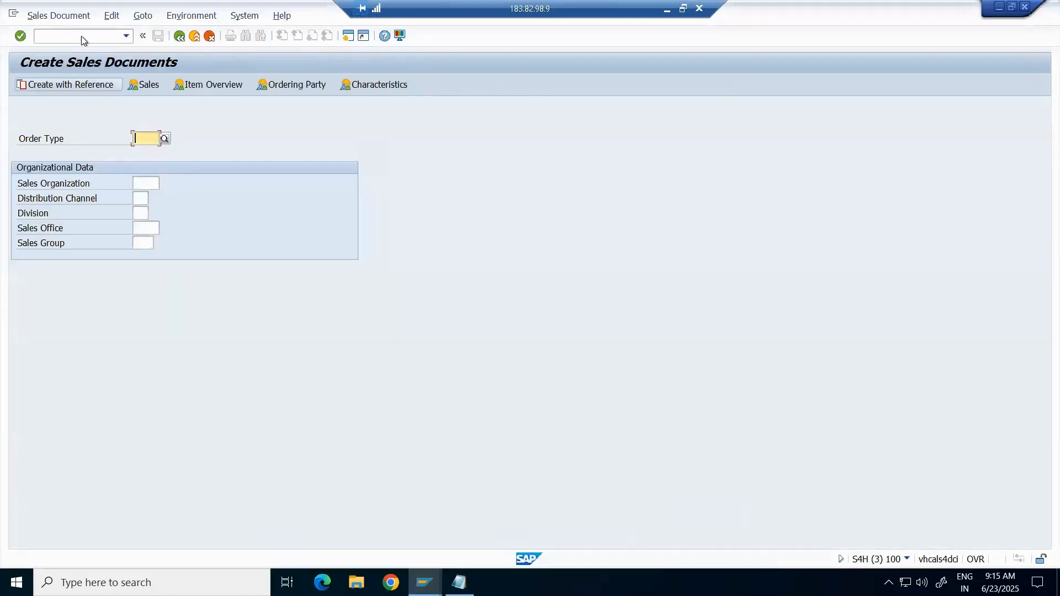
click(66, 34)
text(/)
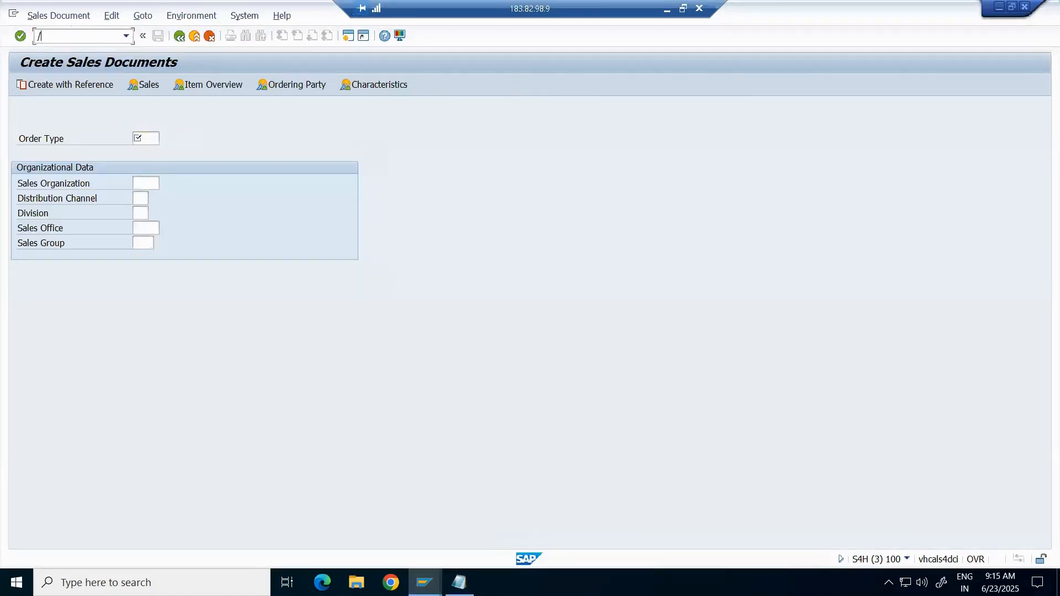
text(ov)
key(BackSpace)
key(BackSpace)
key(BackSpace)
text(/nbp)
key(Return)
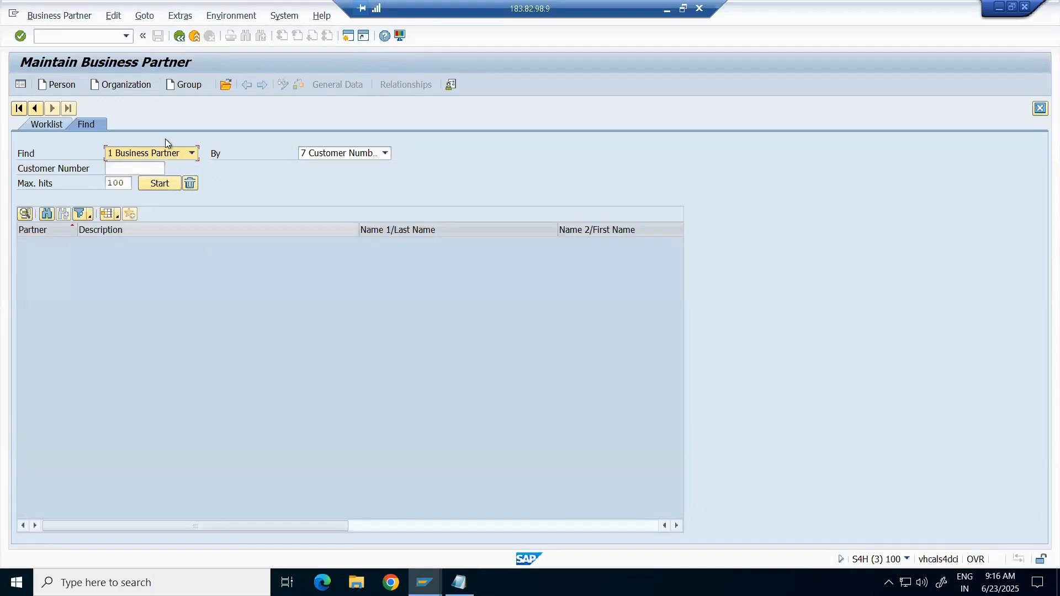
click(150, 168)
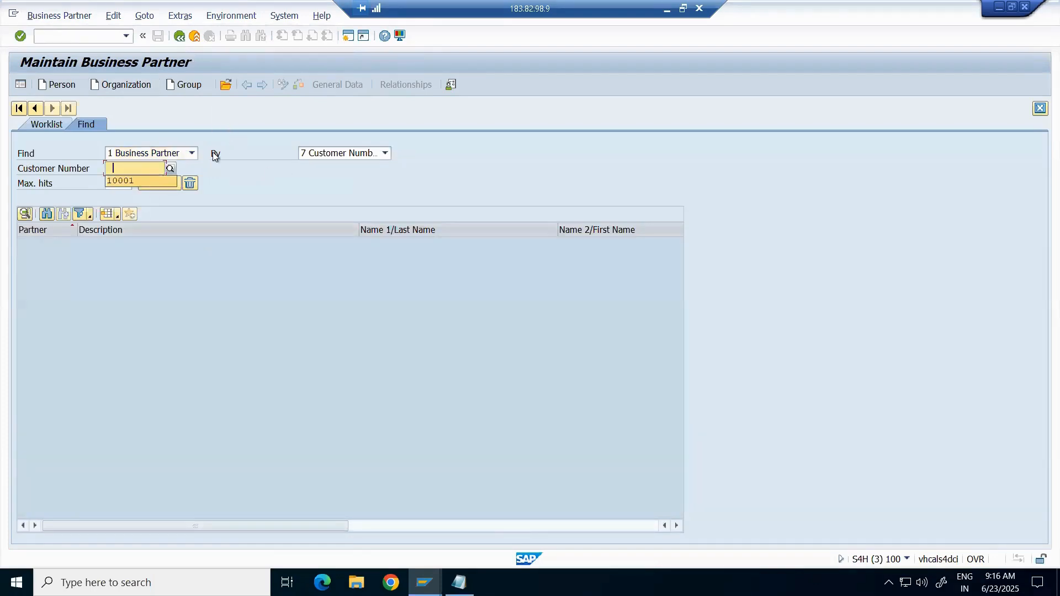
click(126, 78)
click(131, 84)
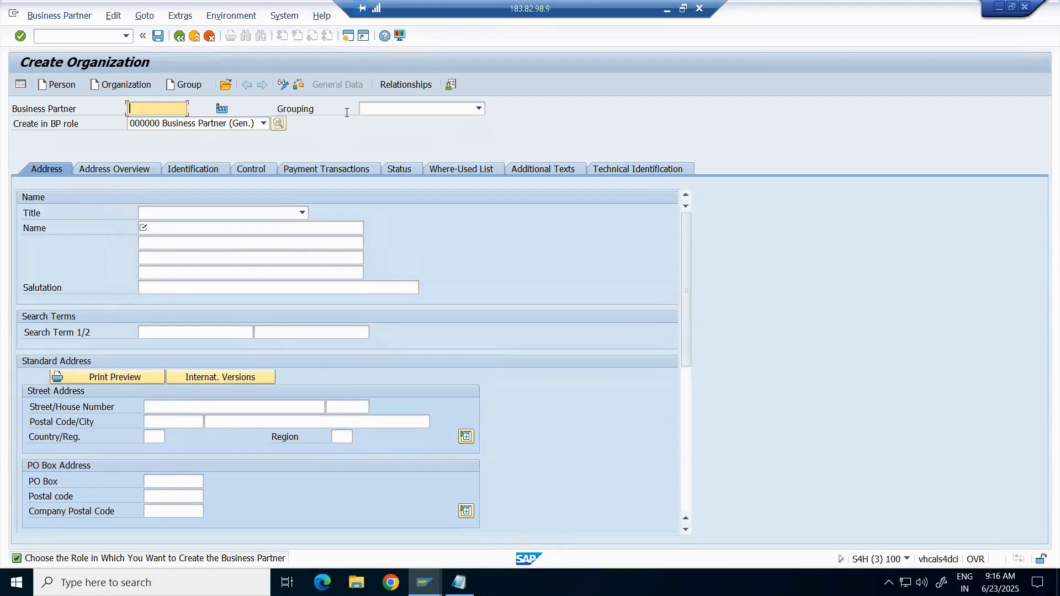
click(479, 109)
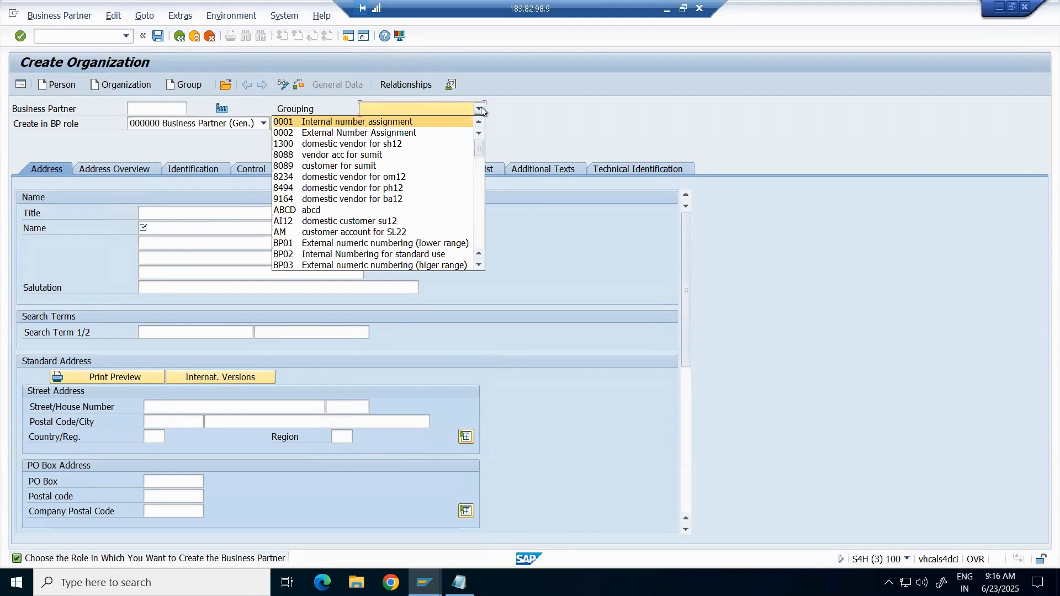
click(712, 110)
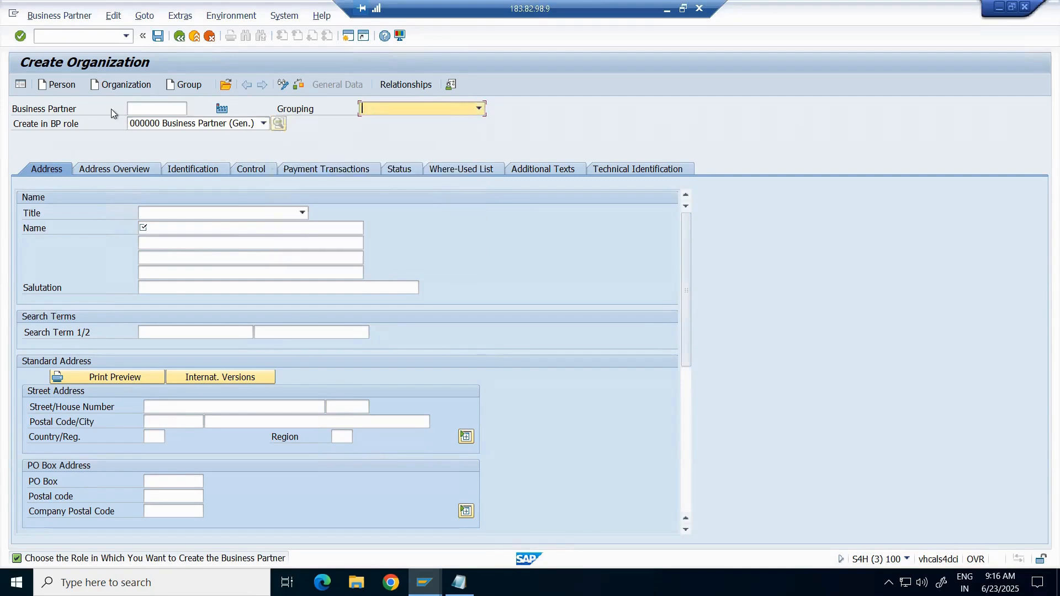
click(264, 123)
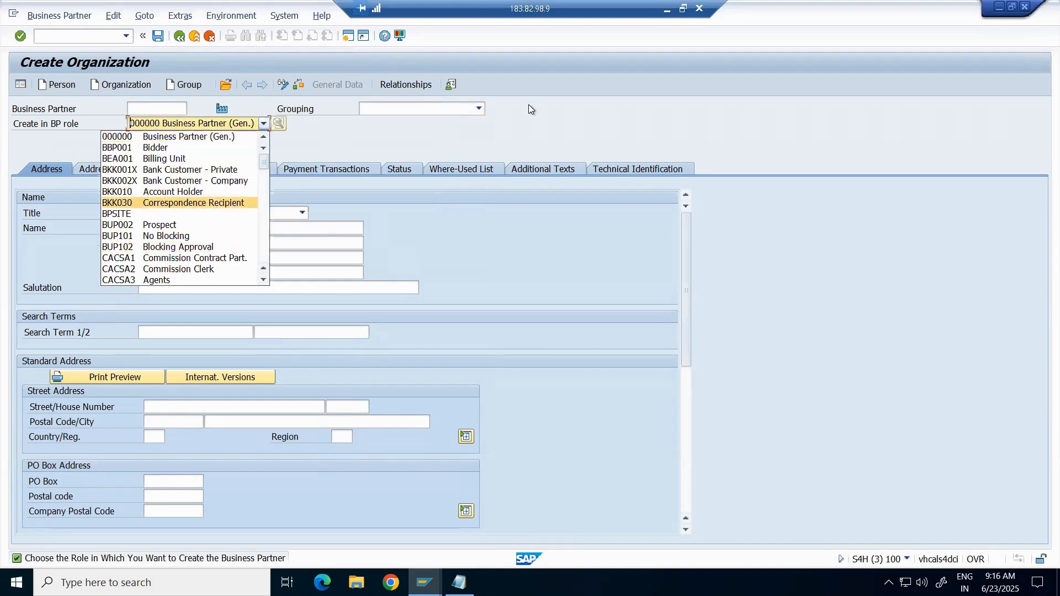
click(478, 110)
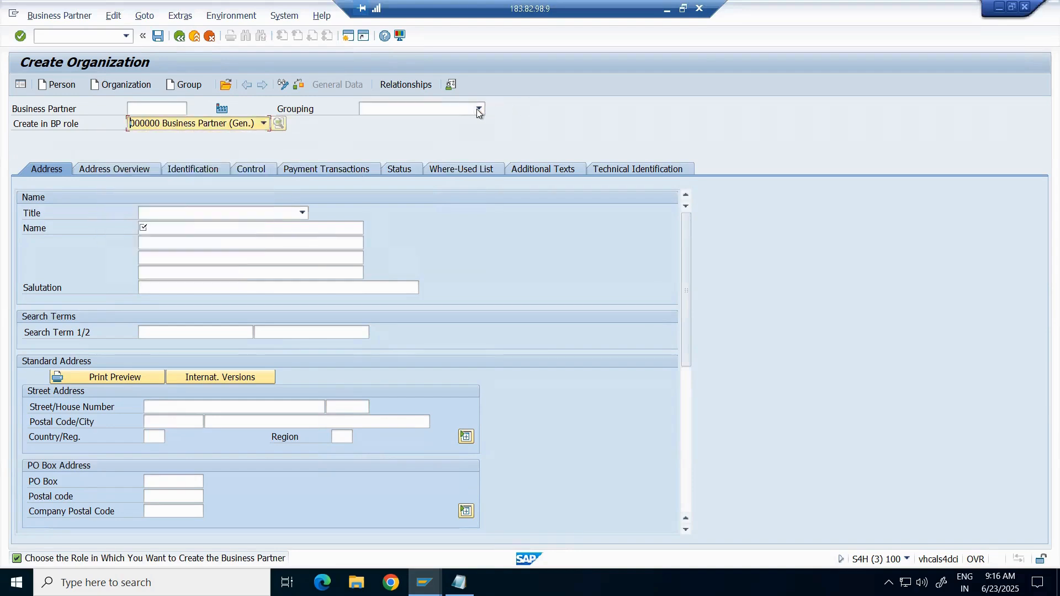
click(652, 133)
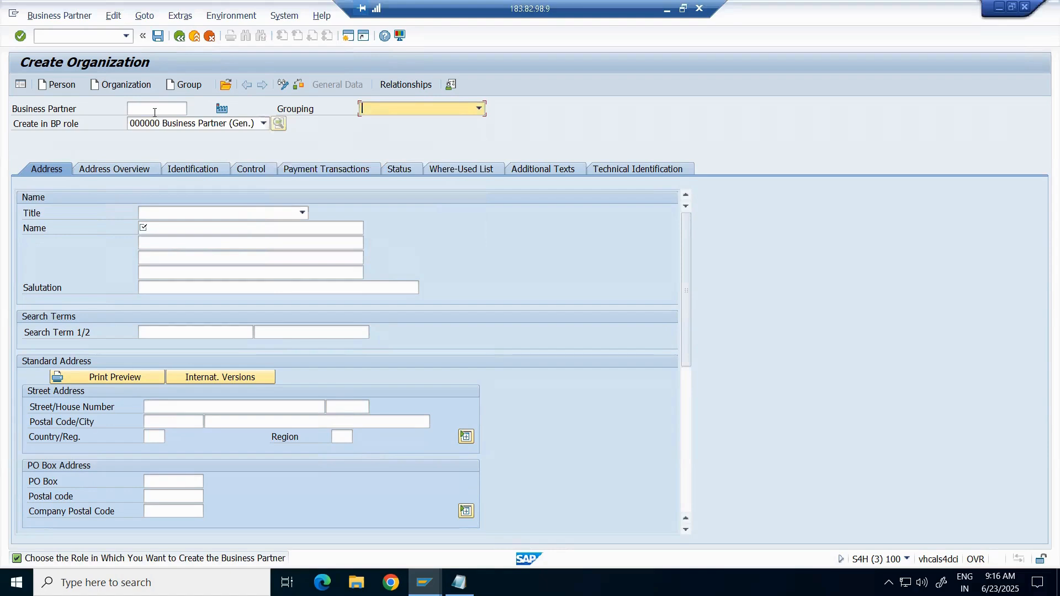
click(268, 125)
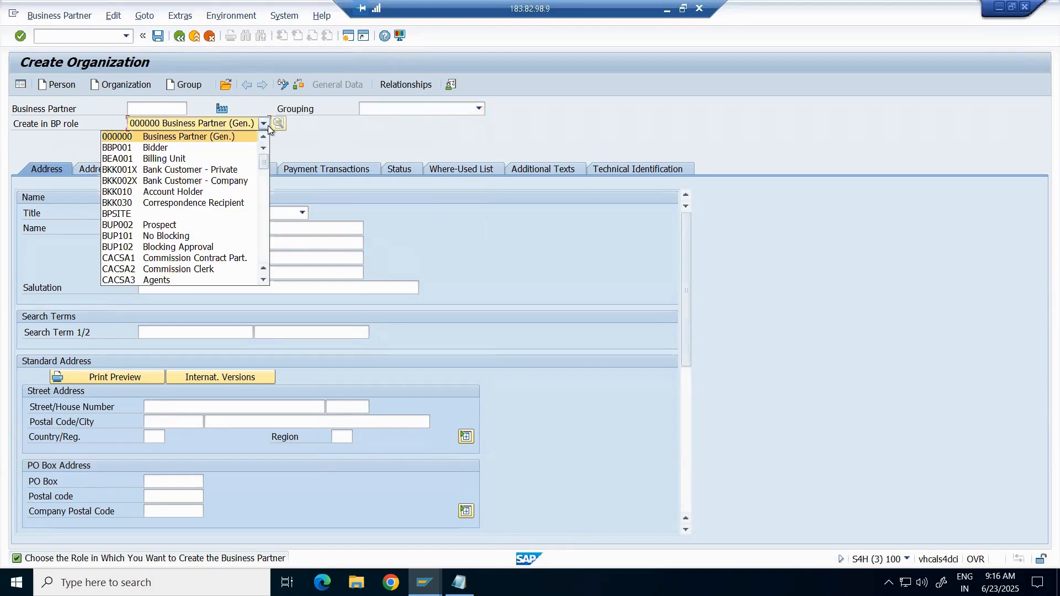
click(717, 101)
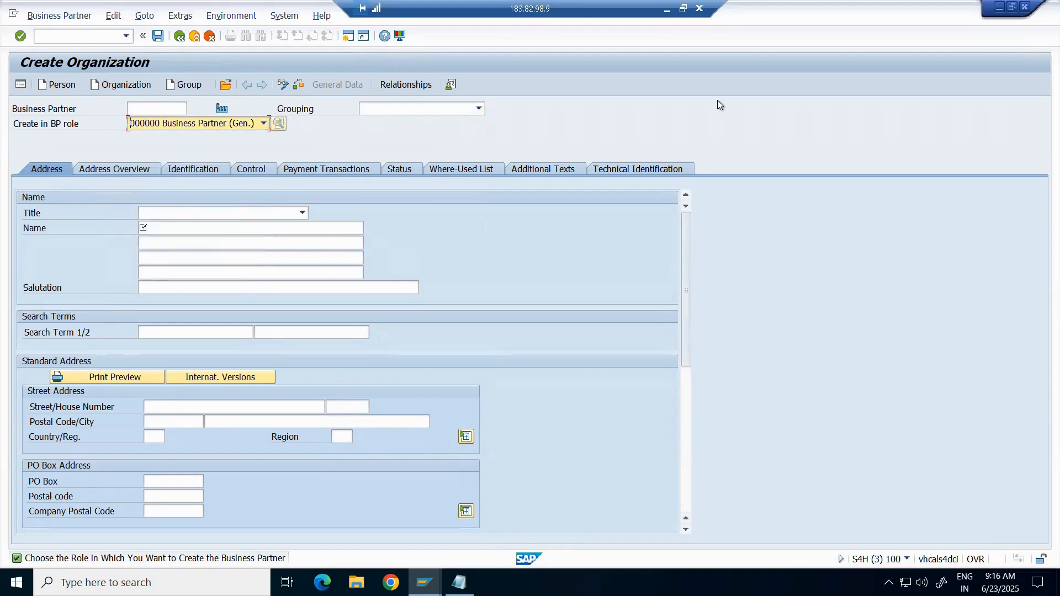
click(720, 95)
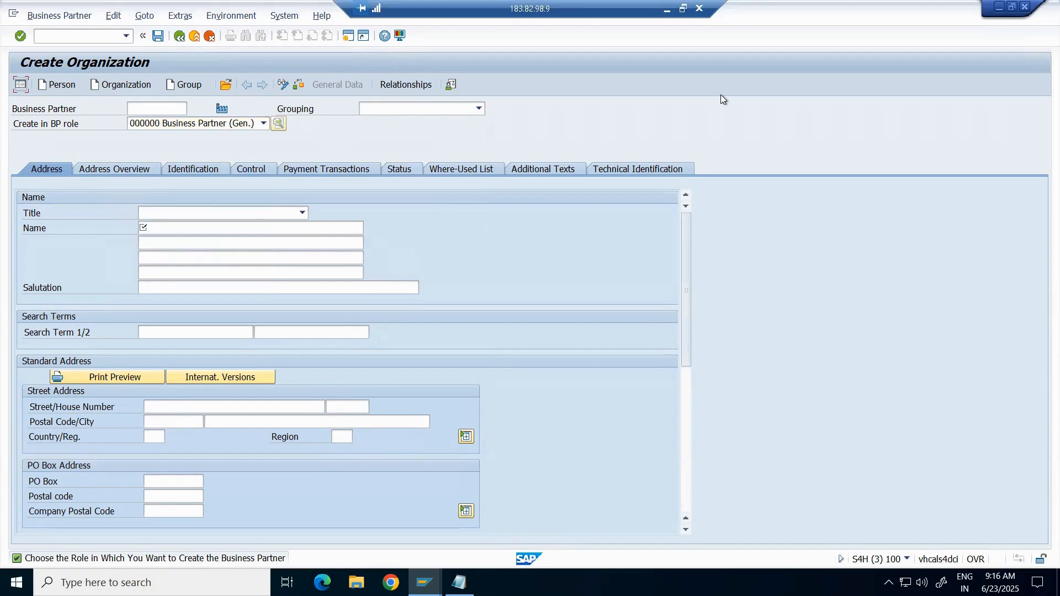
click(774, 101)
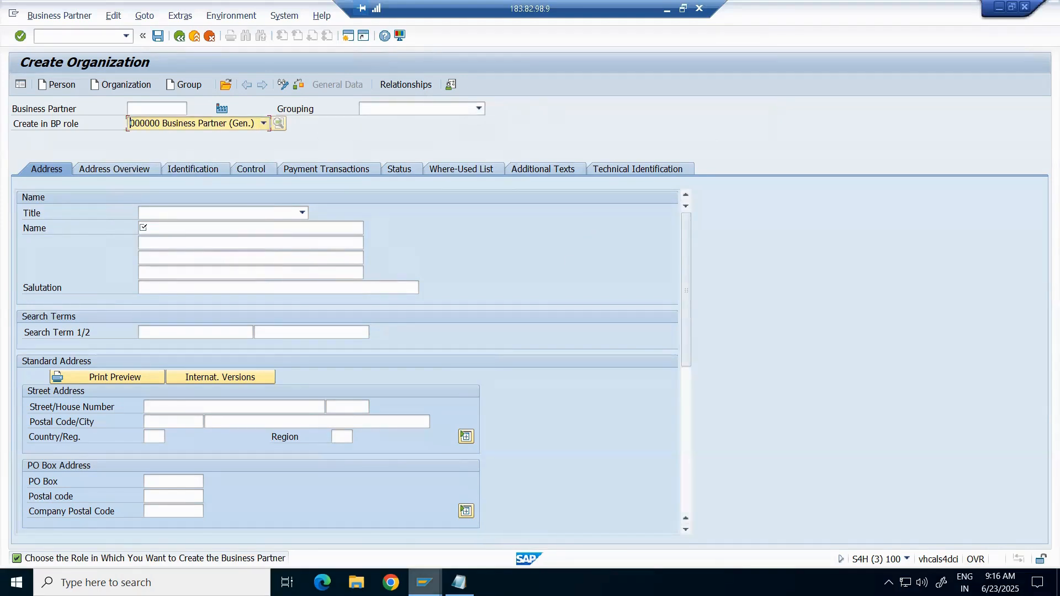
click(425, 583)
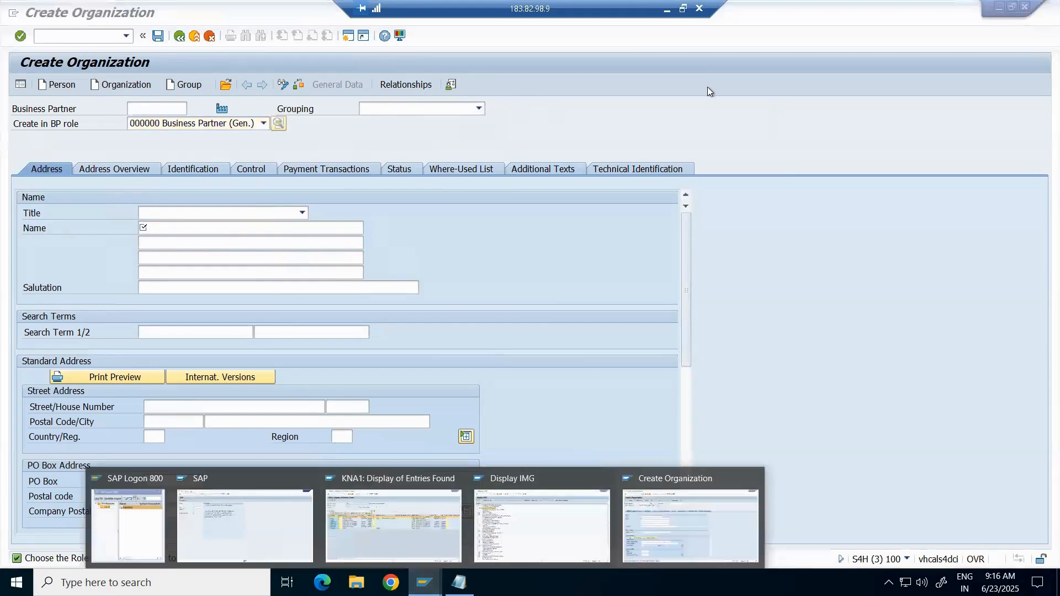
click(742, 85)
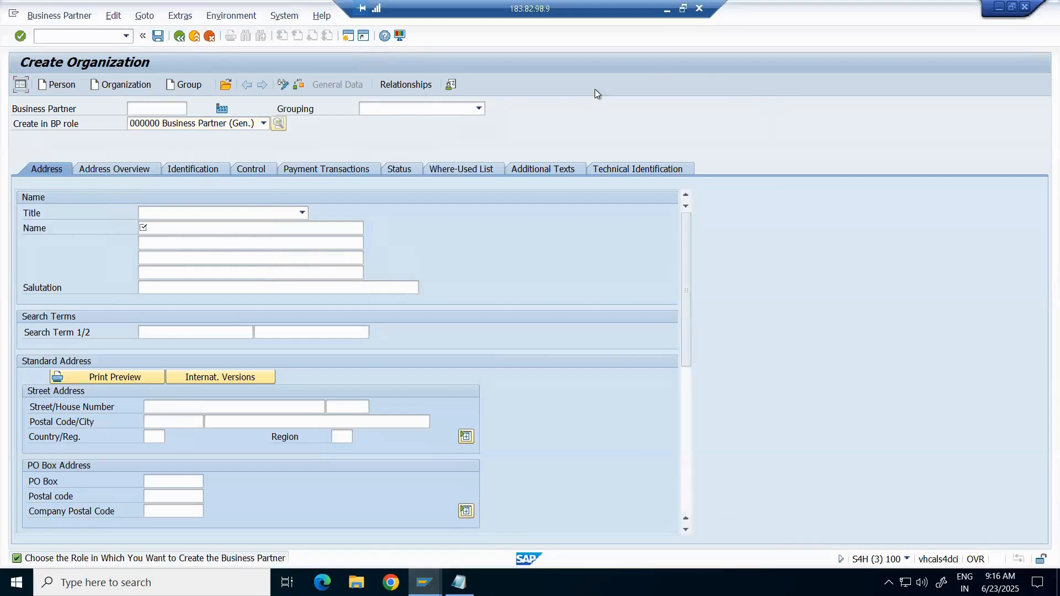
click(1012, 7)
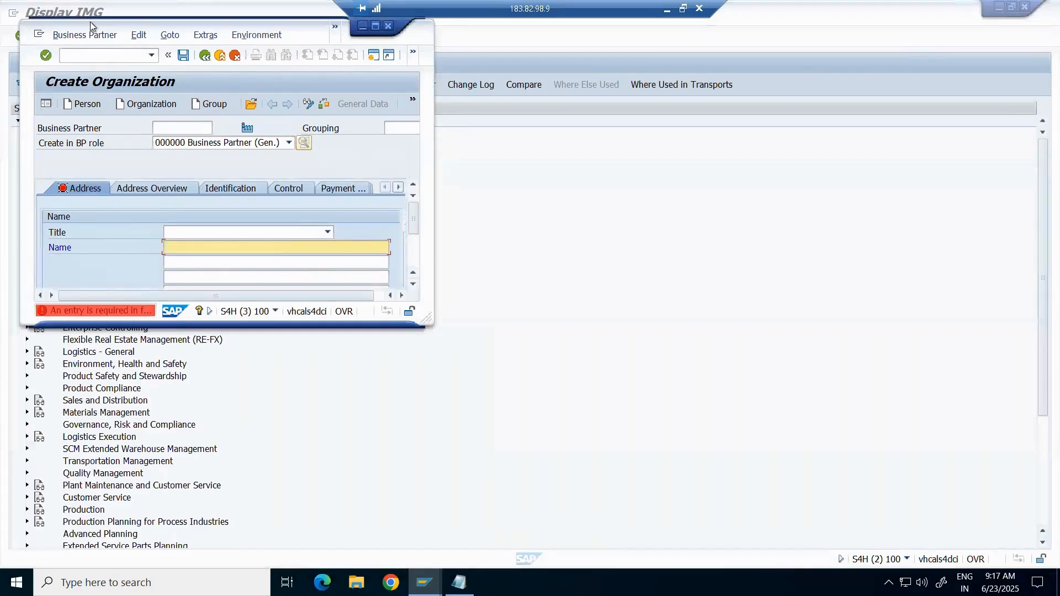
drag(90, 21, 275, 145)
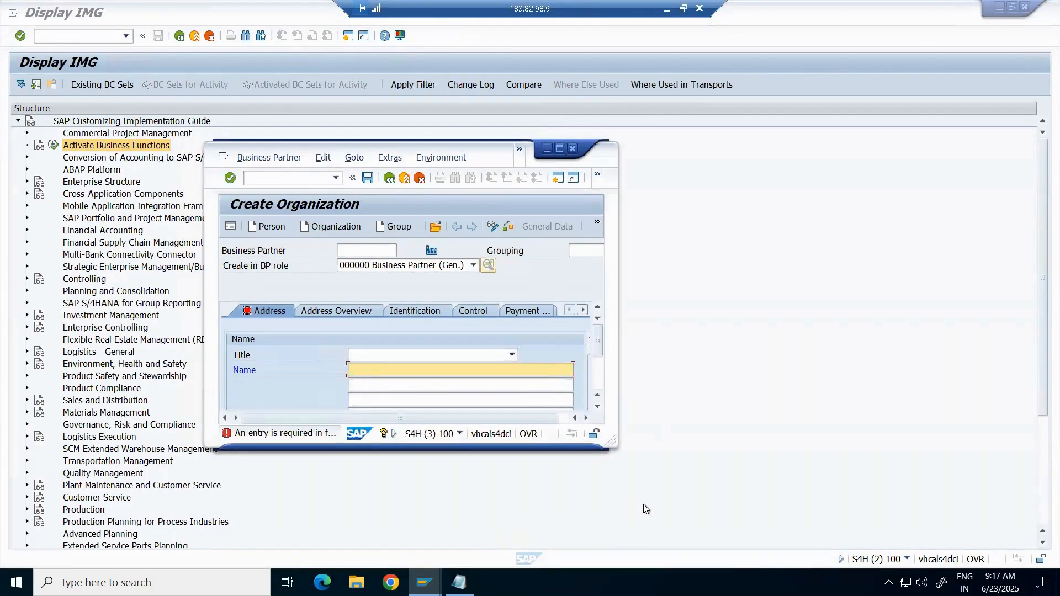
drag(616, 446, 987, 519)
drag(764, 158, 718, 156)
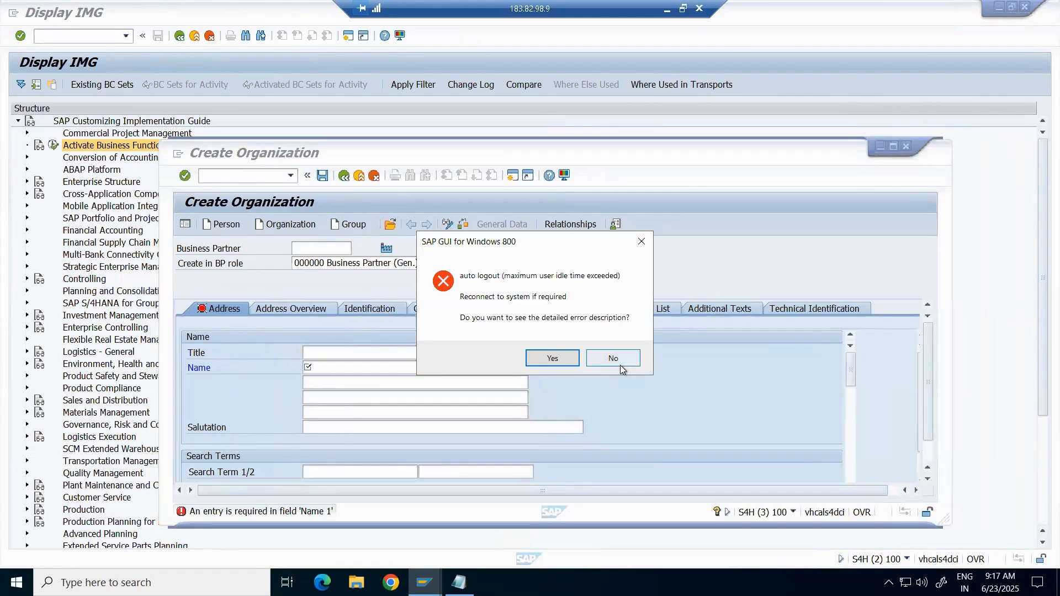
click(630, 358)
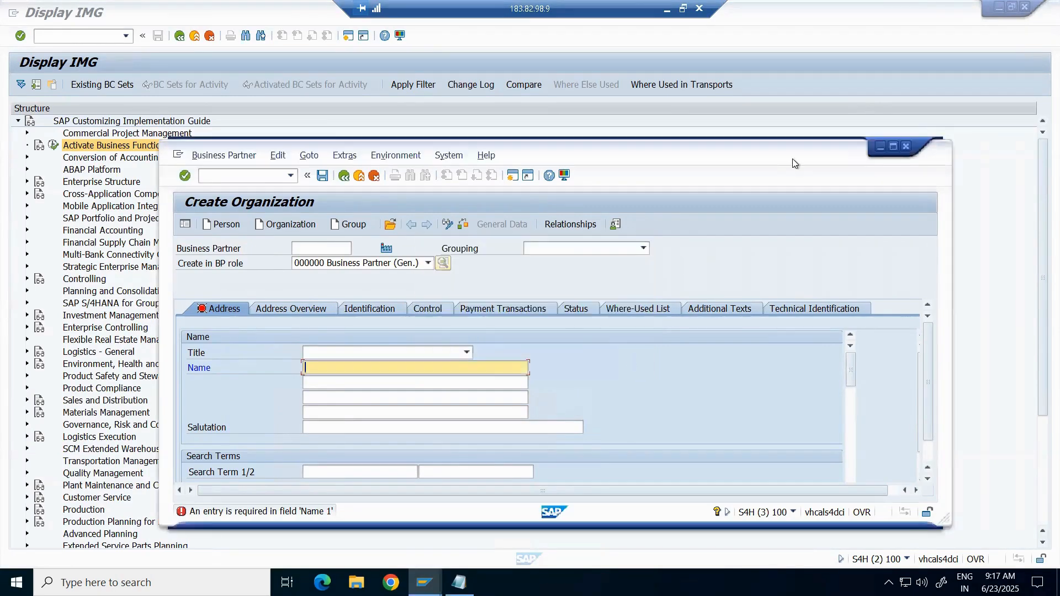
click(893, 147)
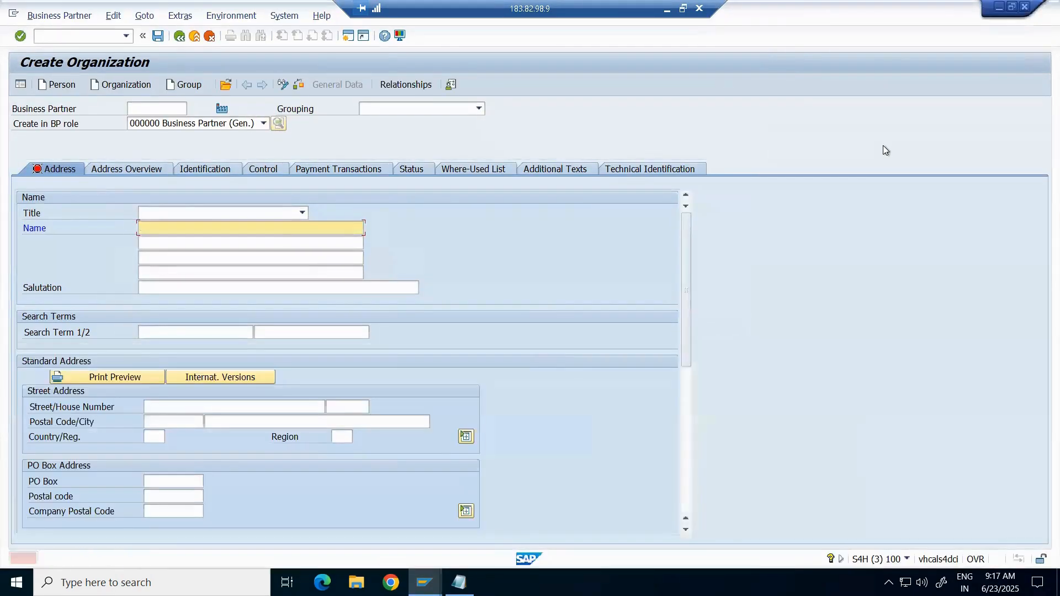
click(1012, 6)
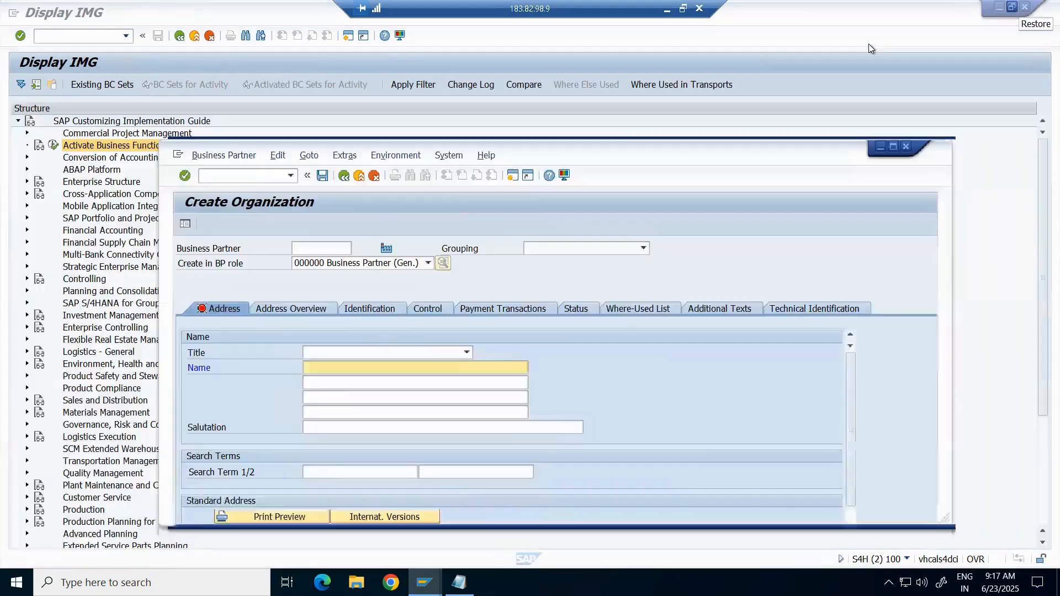
drag(748, 152, 648, 148)
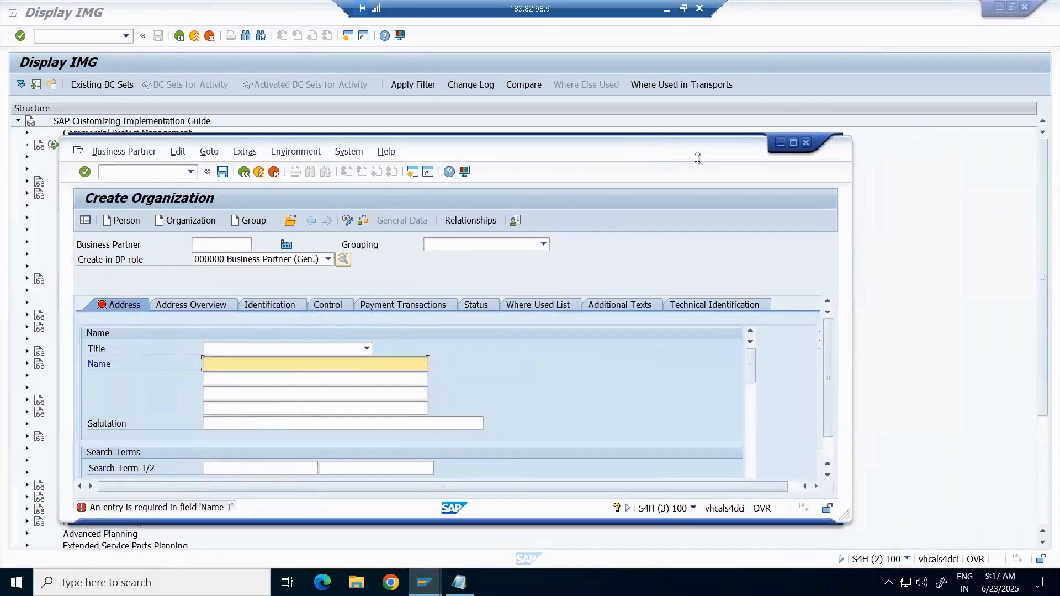
click(792, 143)
click(78, 34)
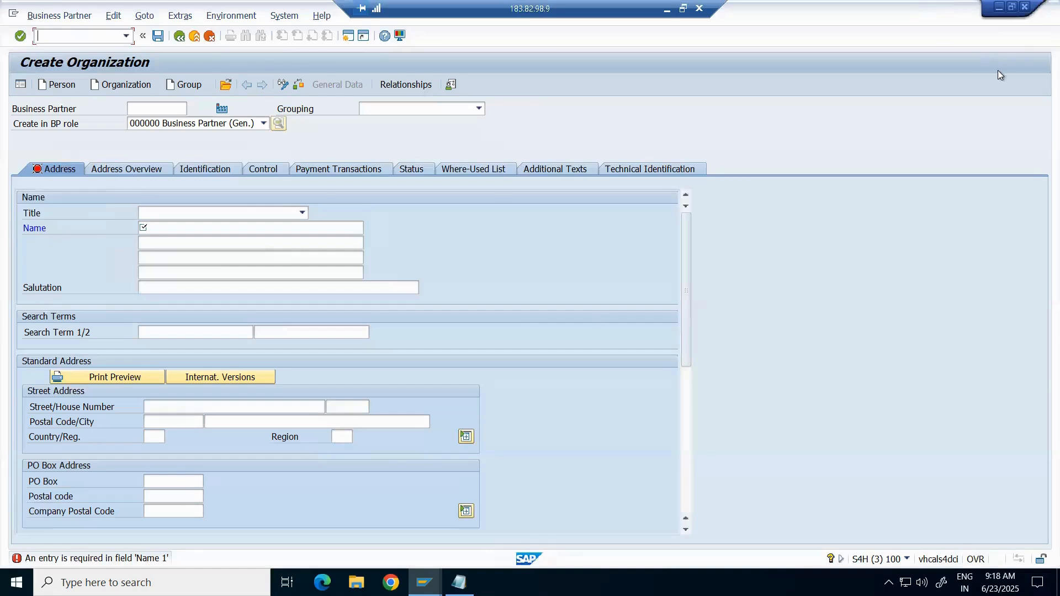
Step: Click the Name field, then minimize Create Organization to reveal the Display IMG session
click(757, 111)
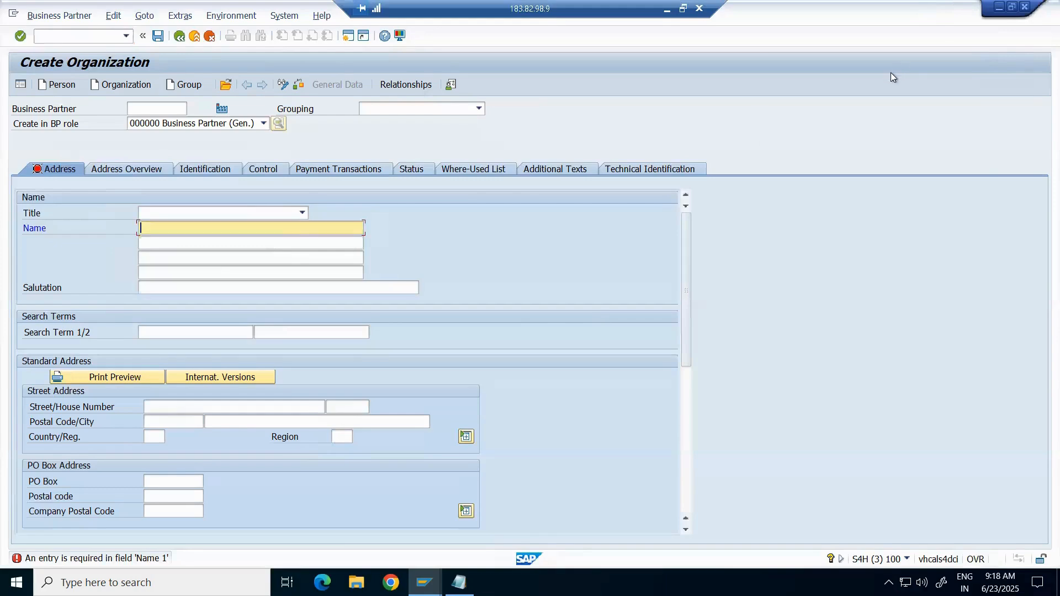
click(1000, 6)
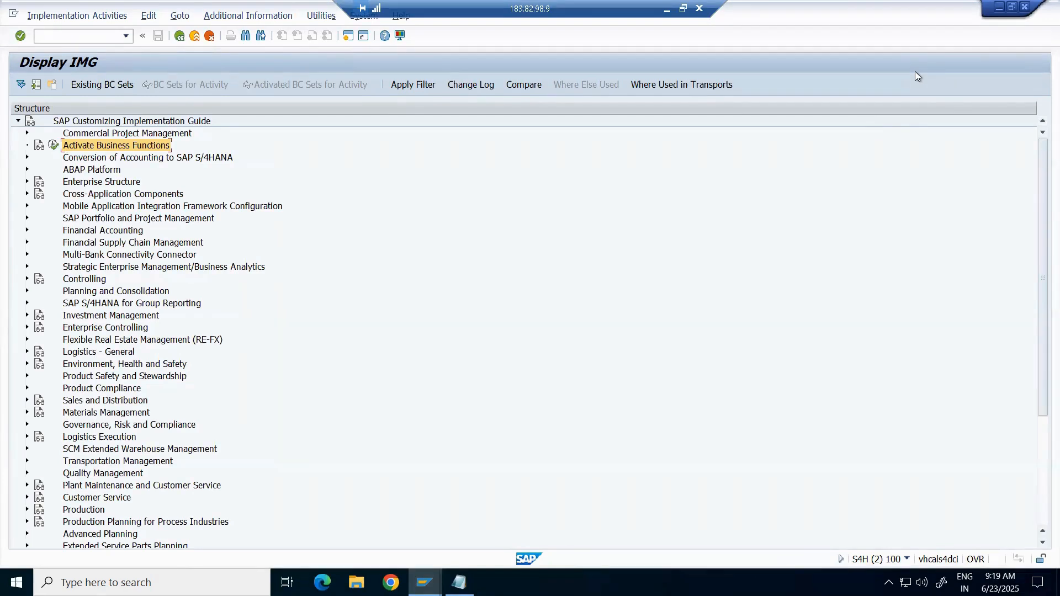
Step: Type 'Account Group' in B38 and 'Purpose' in B39 on Sheet2
click(667, 9)
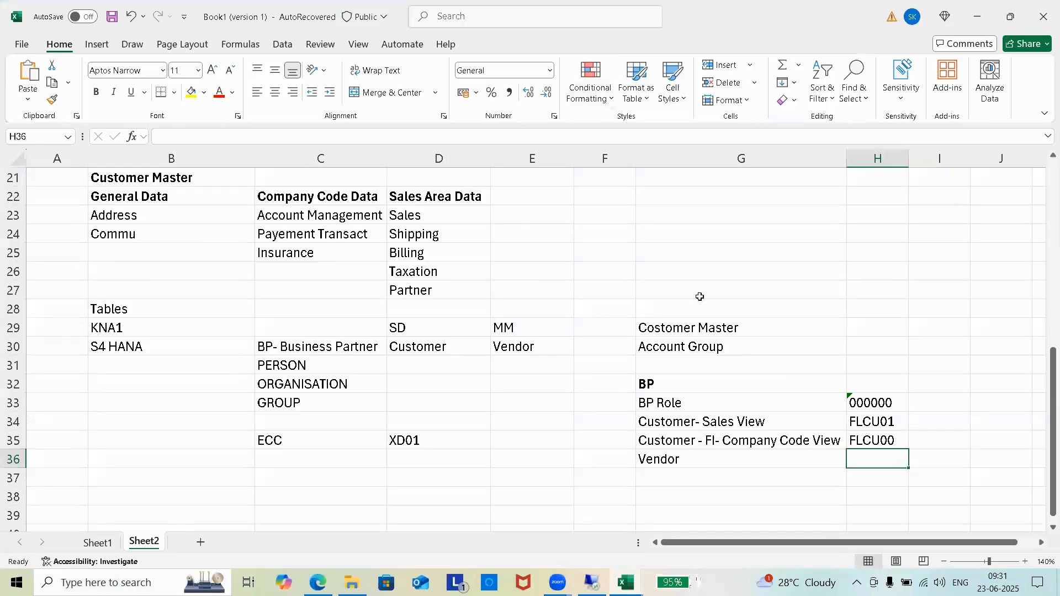
scroll(509, 435, down, 2)
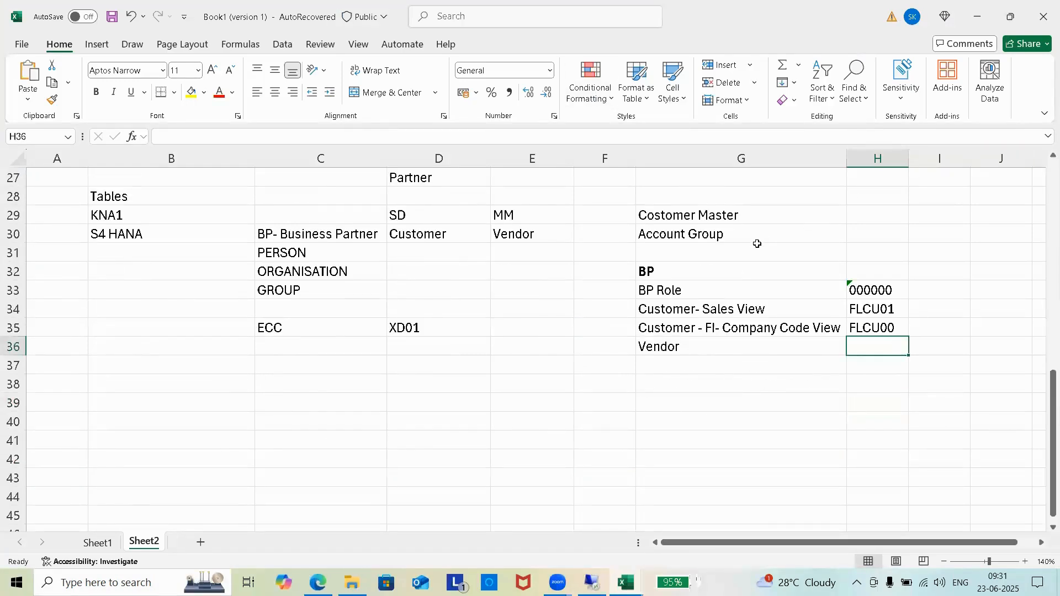
click(130, 380)
text(A)
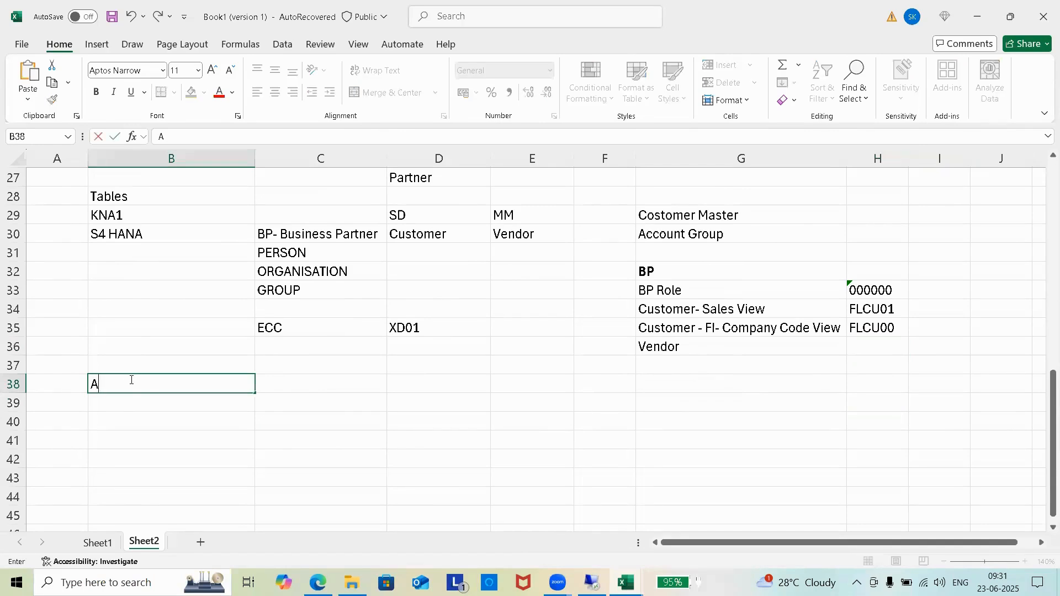
text(ccount Group)
click(157, 399)
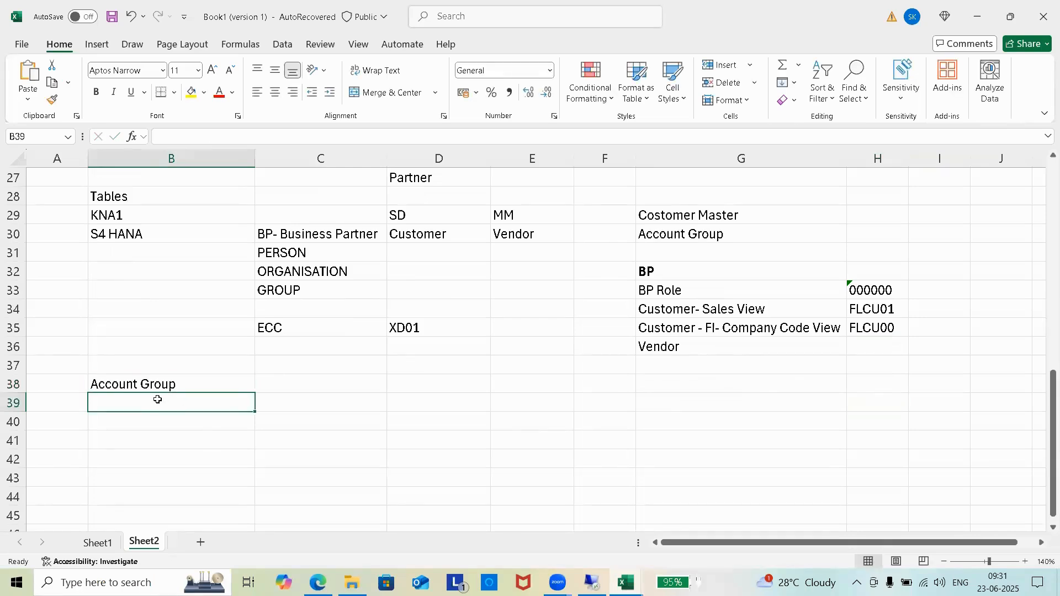
text(Purpose)
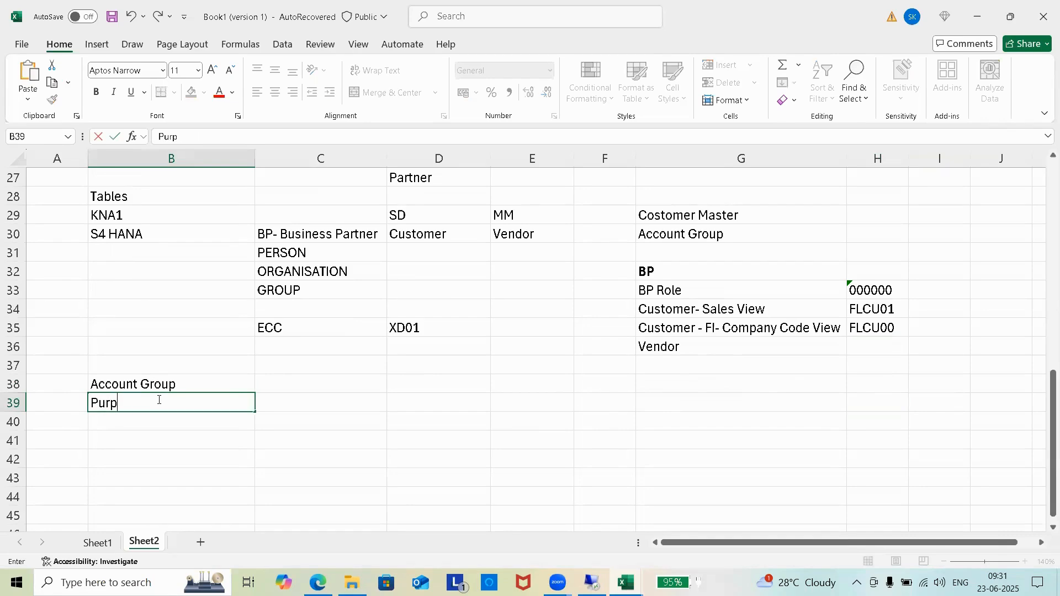
click(304, 403)
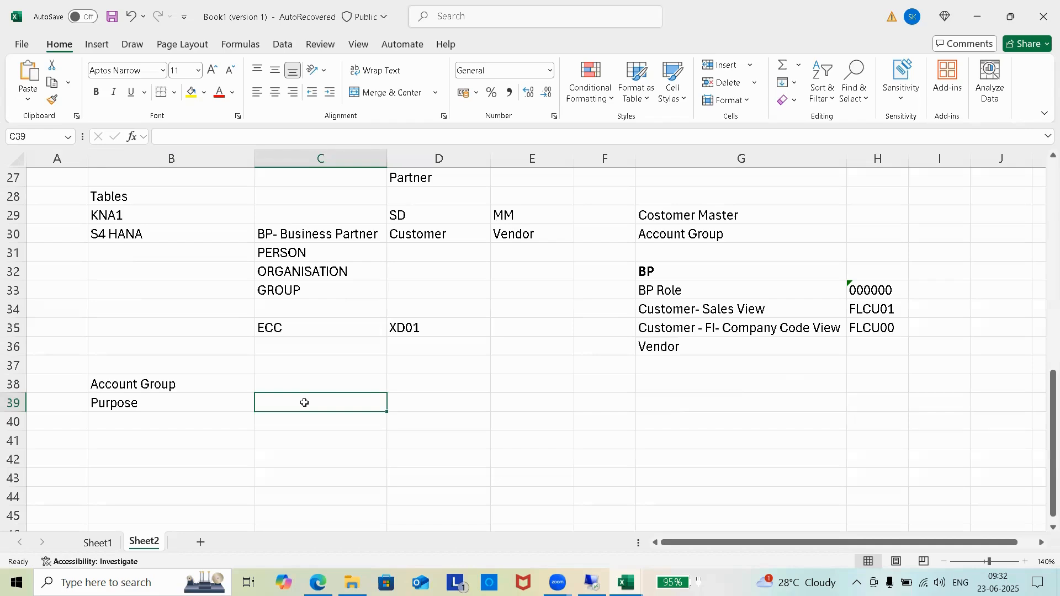
Step: Enter 'Controls the fields in Customer Master', 'Controls Number Ranges' and 'Cotrols Partner Functions' in C39:C41
text(ontrol)
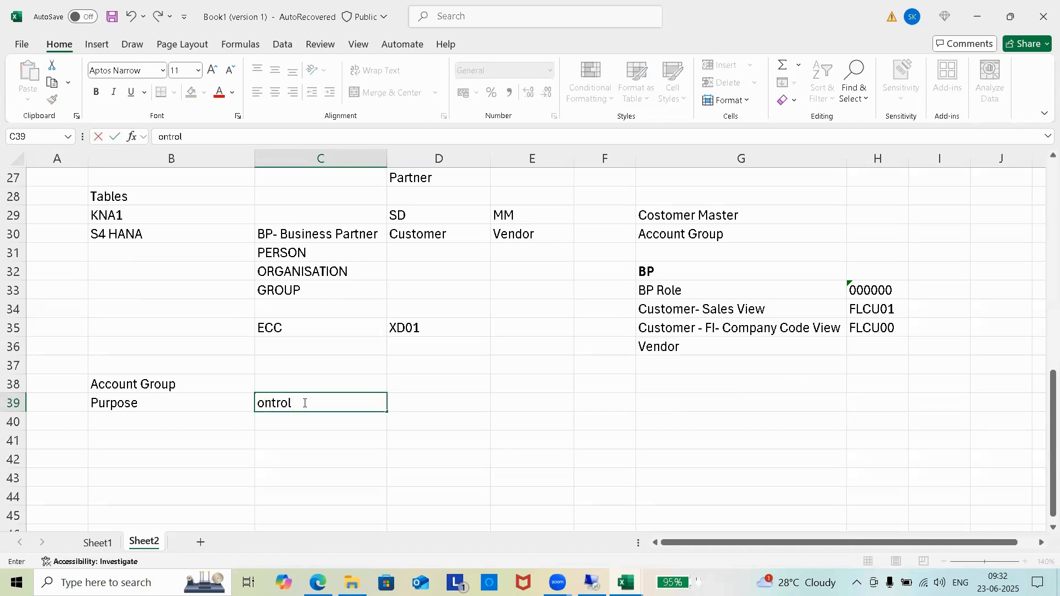
key(BackSpace)
key(BackSpace)
key(BackSpace)
key(BackSpace)
key(BackSpace)
key(BackSpace)
text(Controls in)
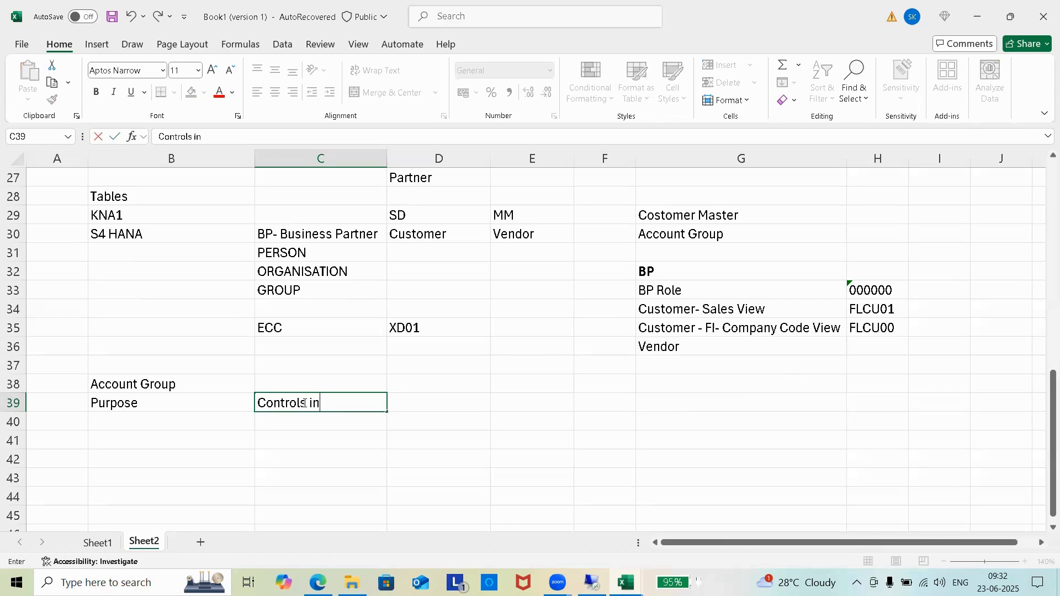
key(BackSpace)
key(BackSpace)
text(the fields in Custo)
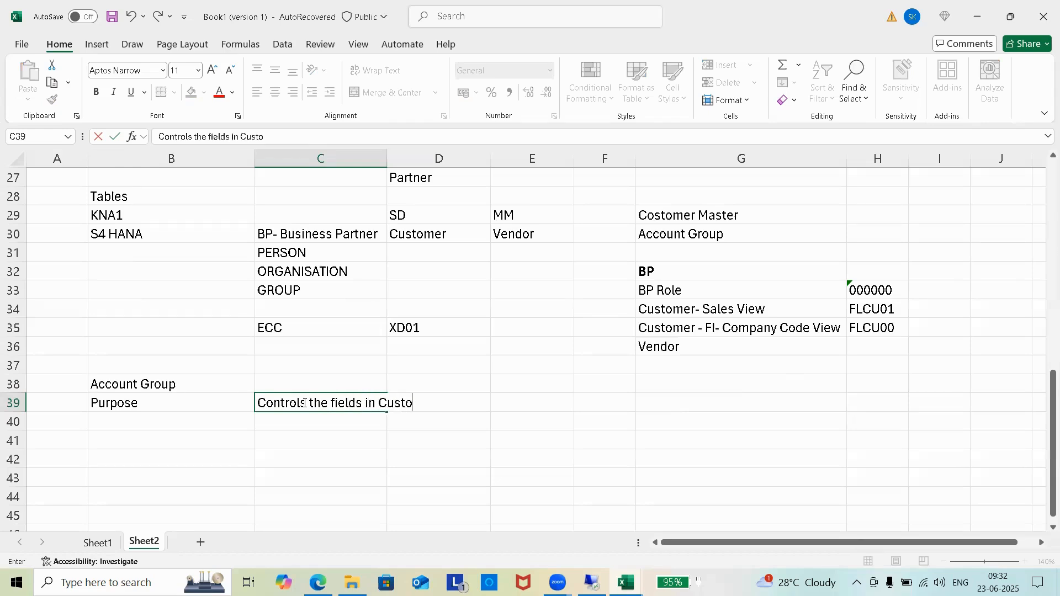
text(mer Master)
click(318, 422)
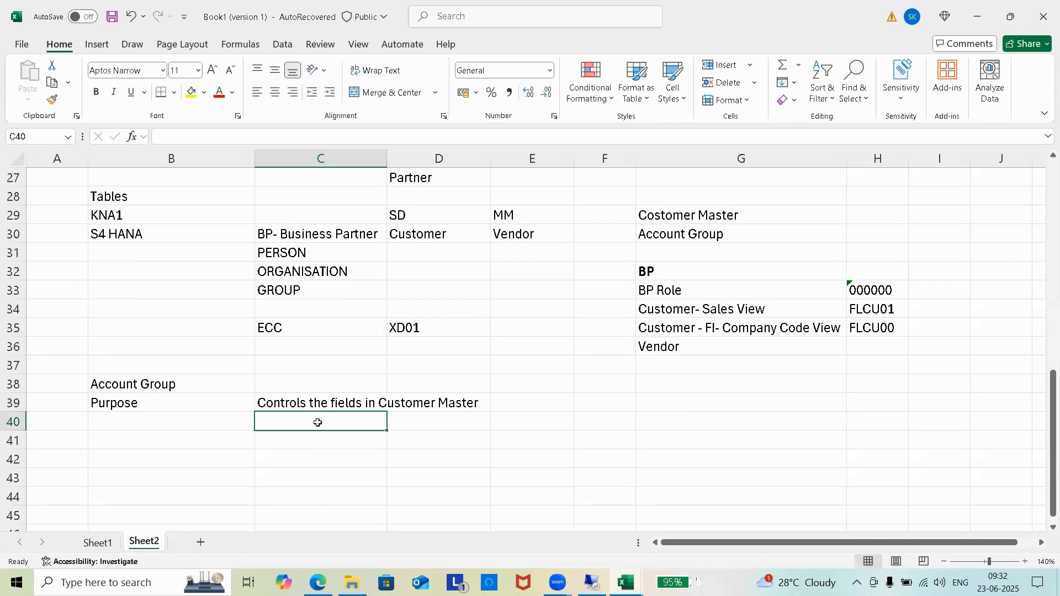
text(Controls )
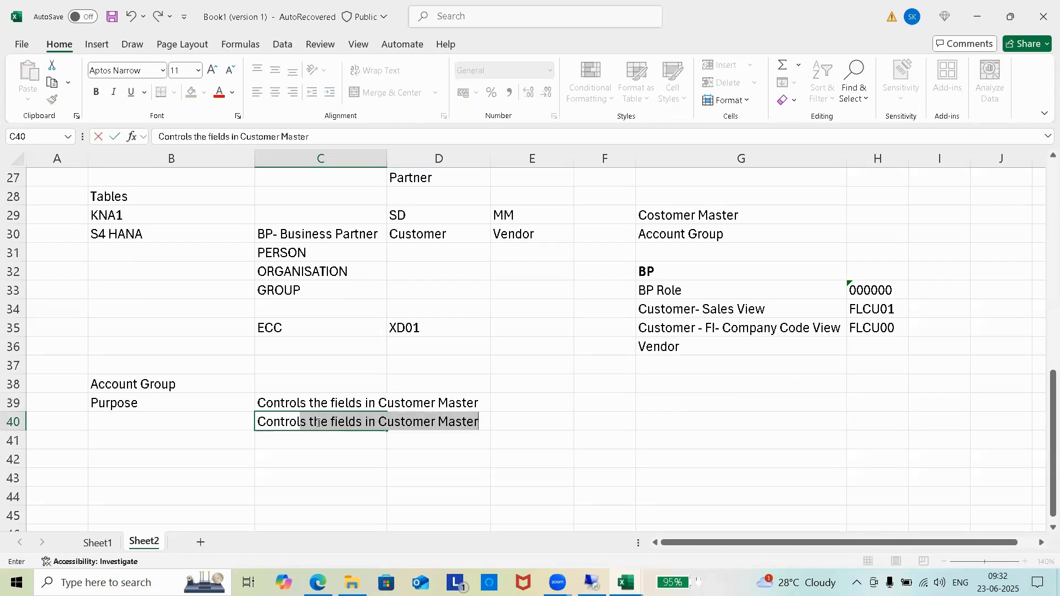
text(Numb)
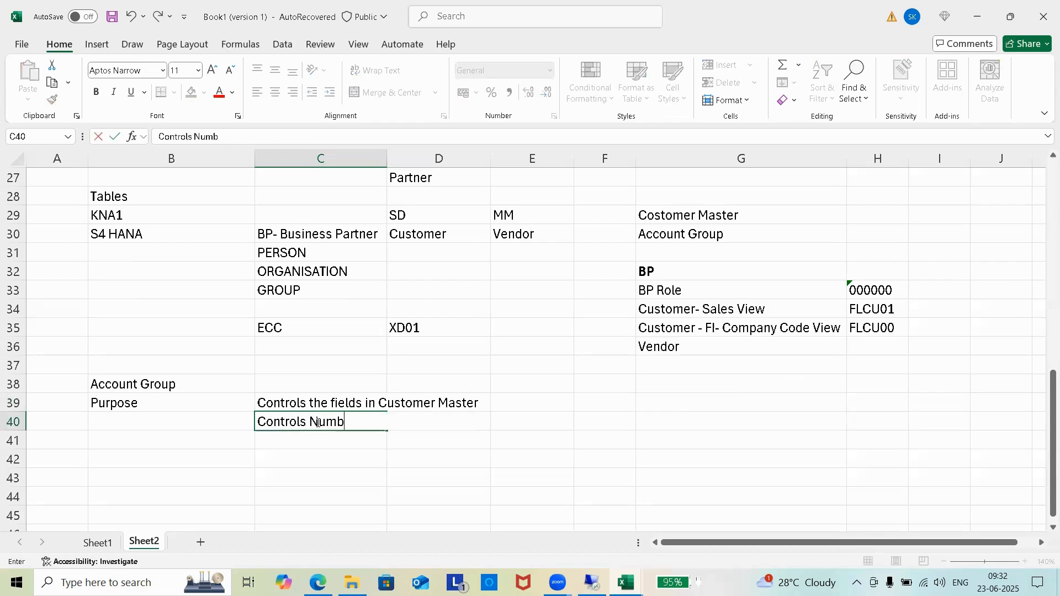
text(er Ranges)
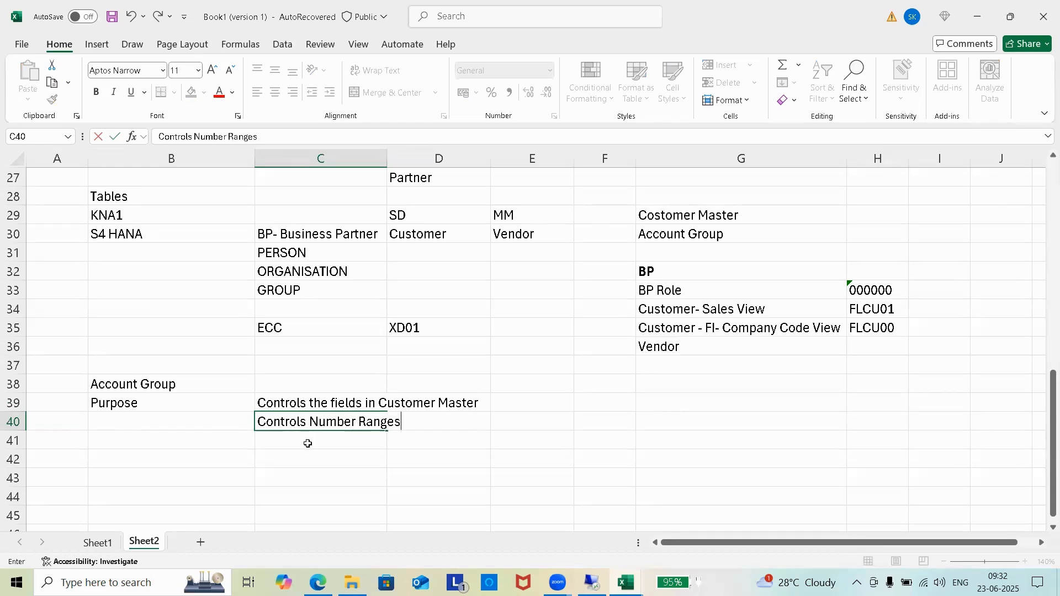
click(307, 444)
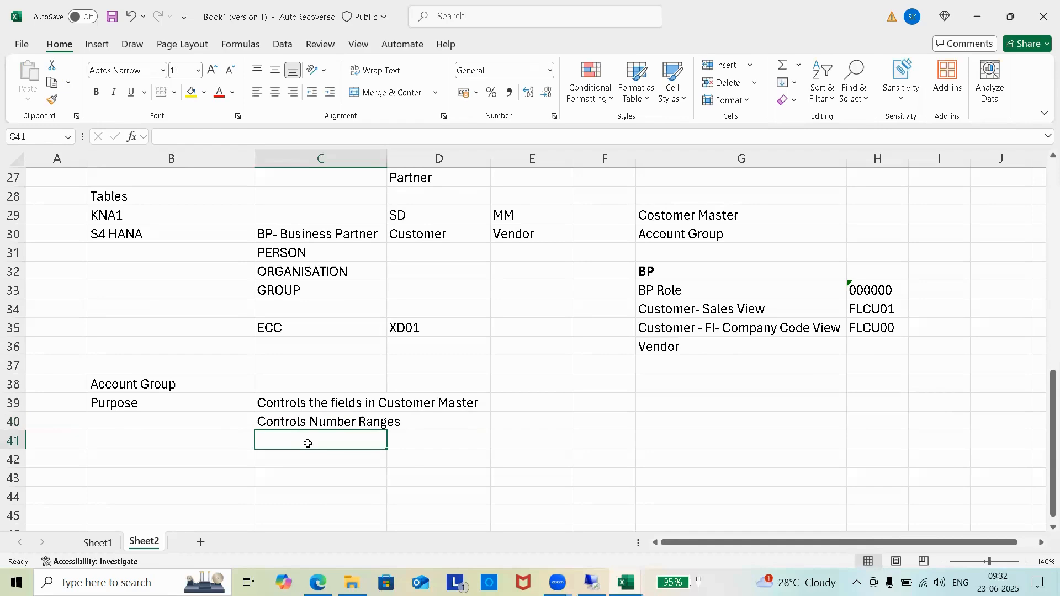
text(Co)
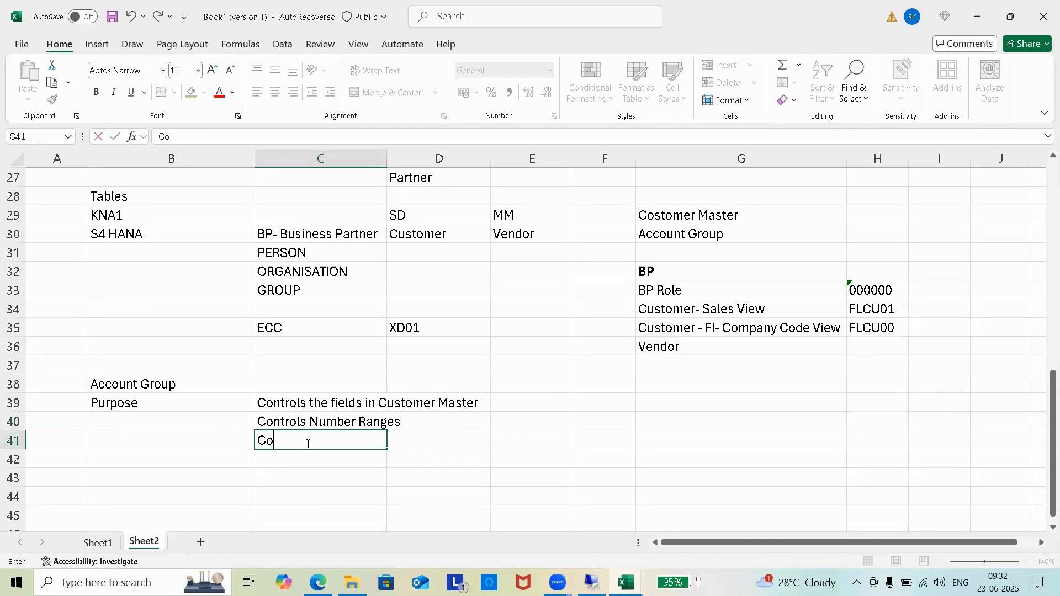
text(trols Partner Functions)
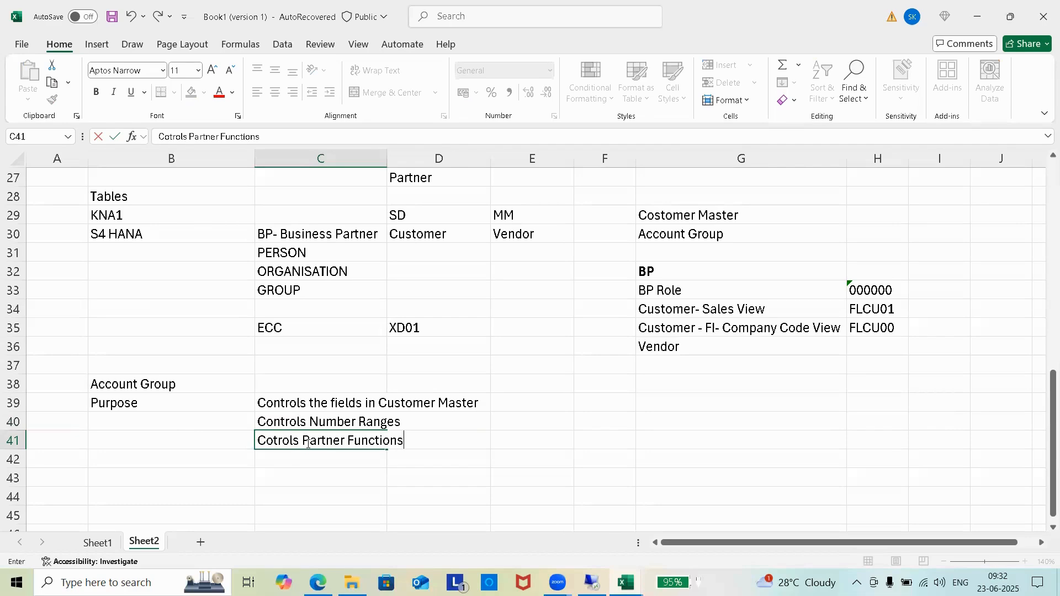
click(343, 475)
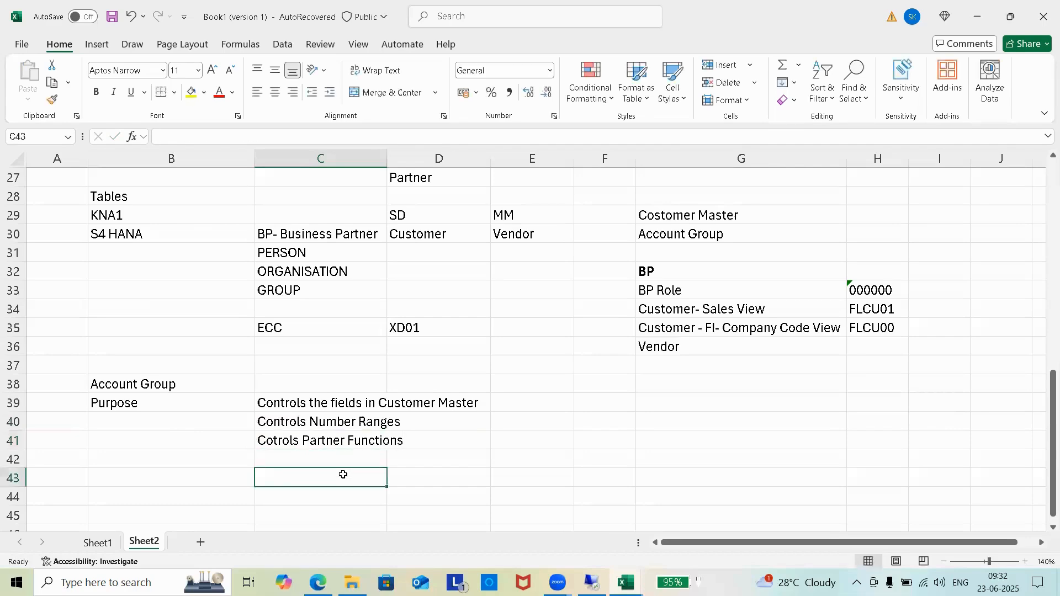
Step: Add 'Standard A/c Group' in C42 with group '0001 (as text) described as Sold to Party
click(336, 460)
text(Stan)
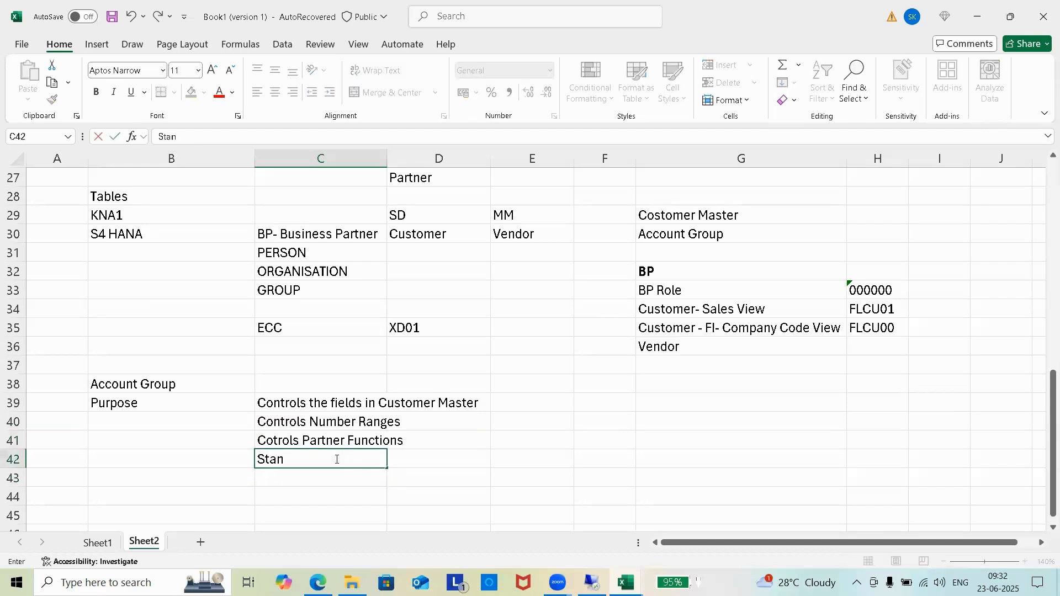
text(dard A/c Group)
key(Tab)
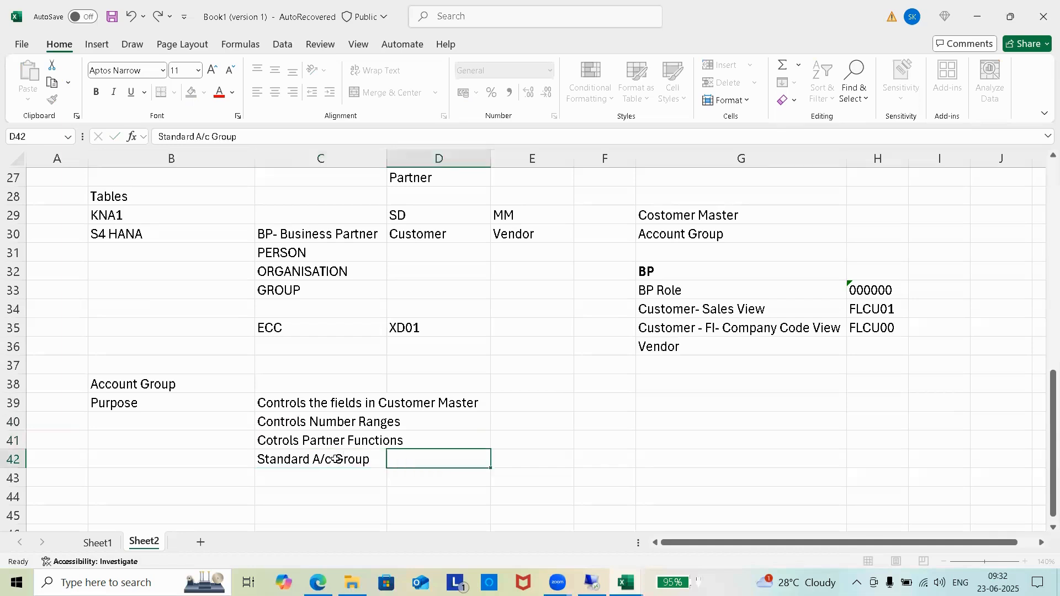
text(000)
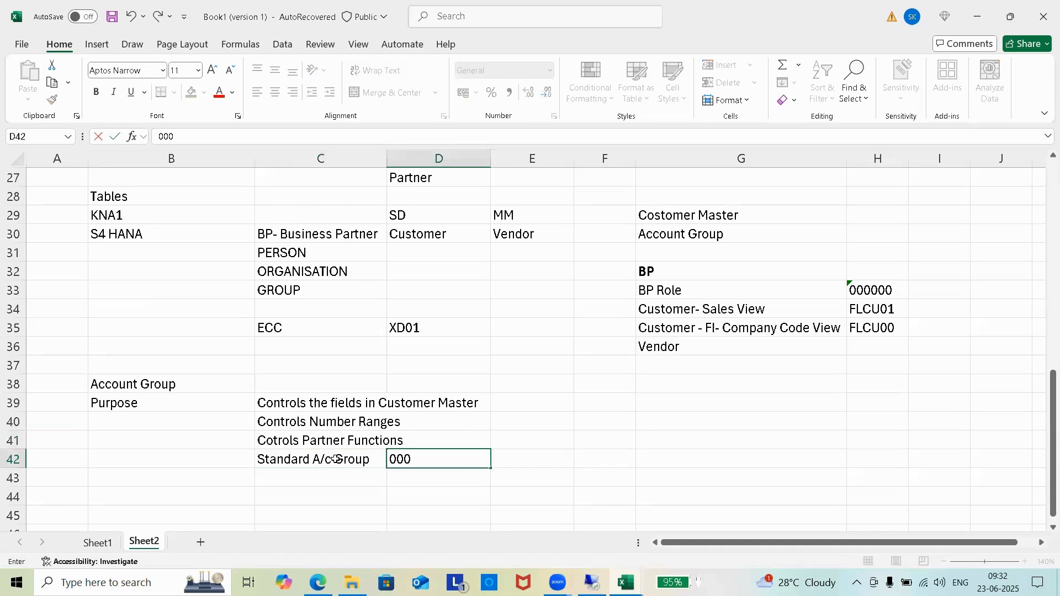
text(1)
click(544, 466)
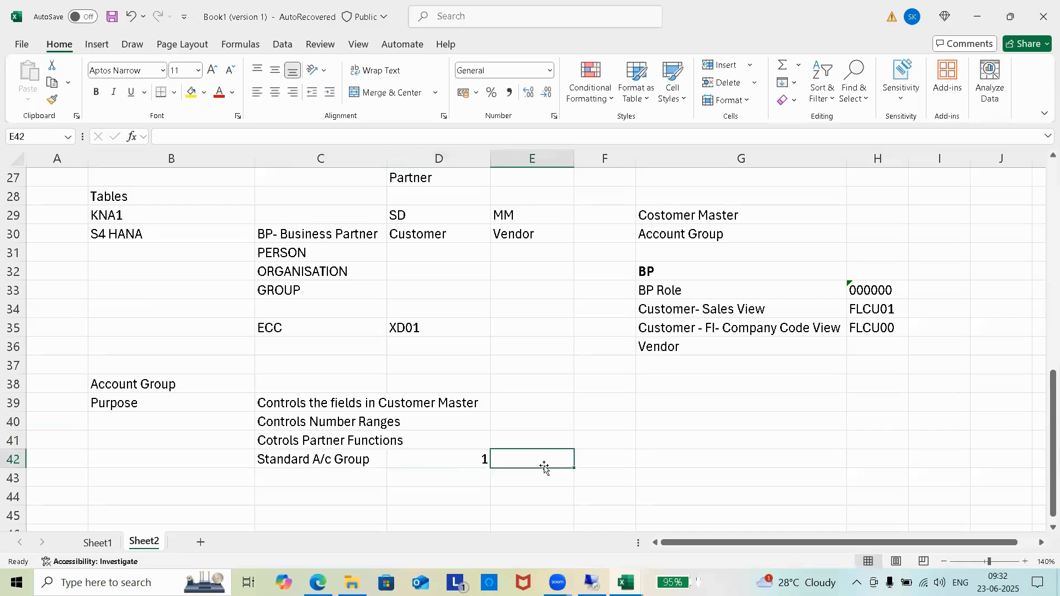
click(447, 459)
key(Delete)
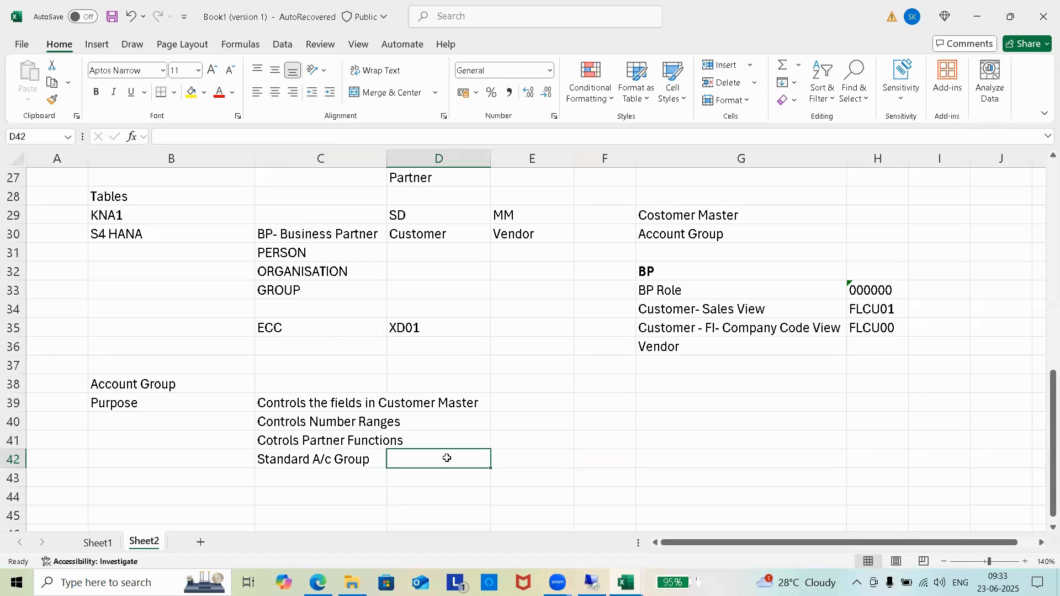
double_click(446, 458)
text('0001)
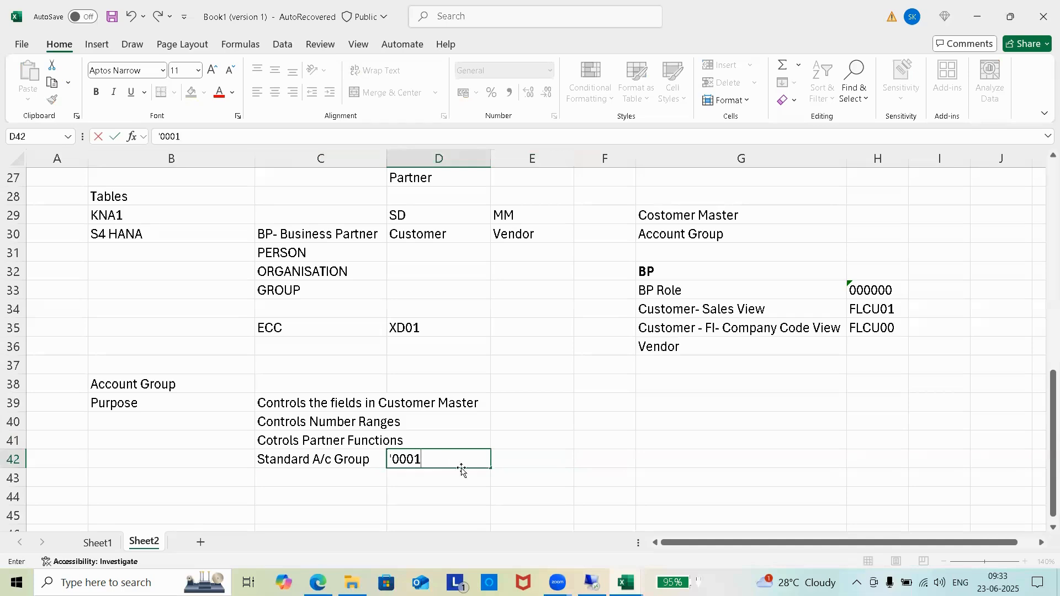
click(541, 454)
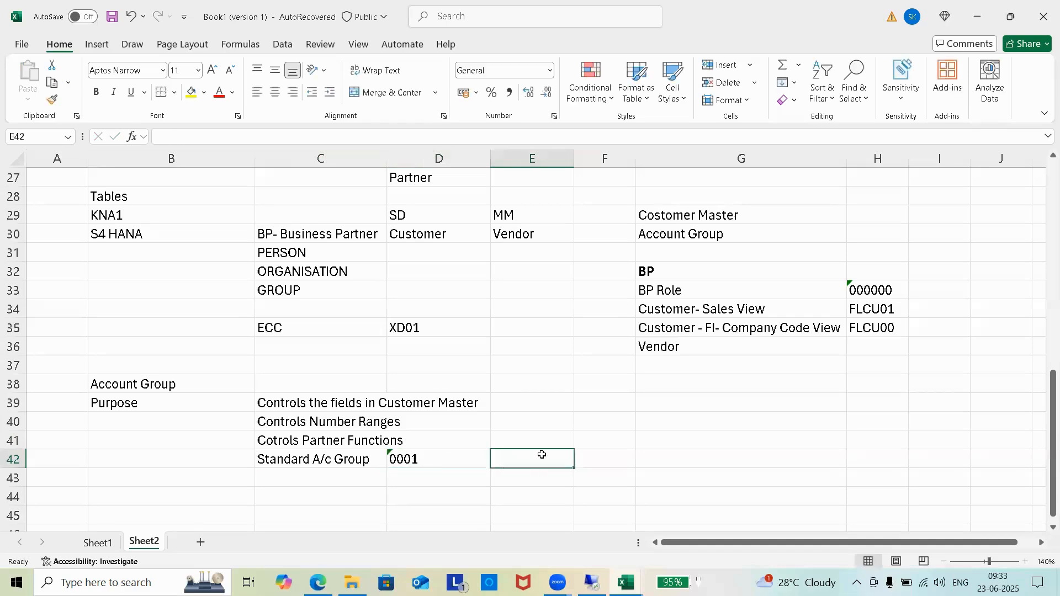
text(Sold)
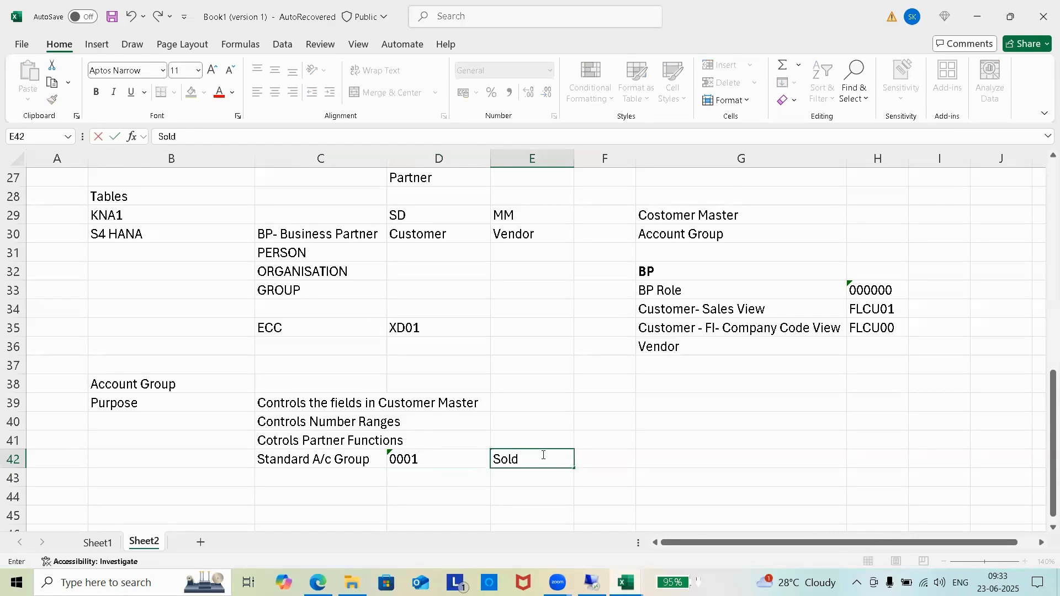
text( to Party)
click(439, 477)
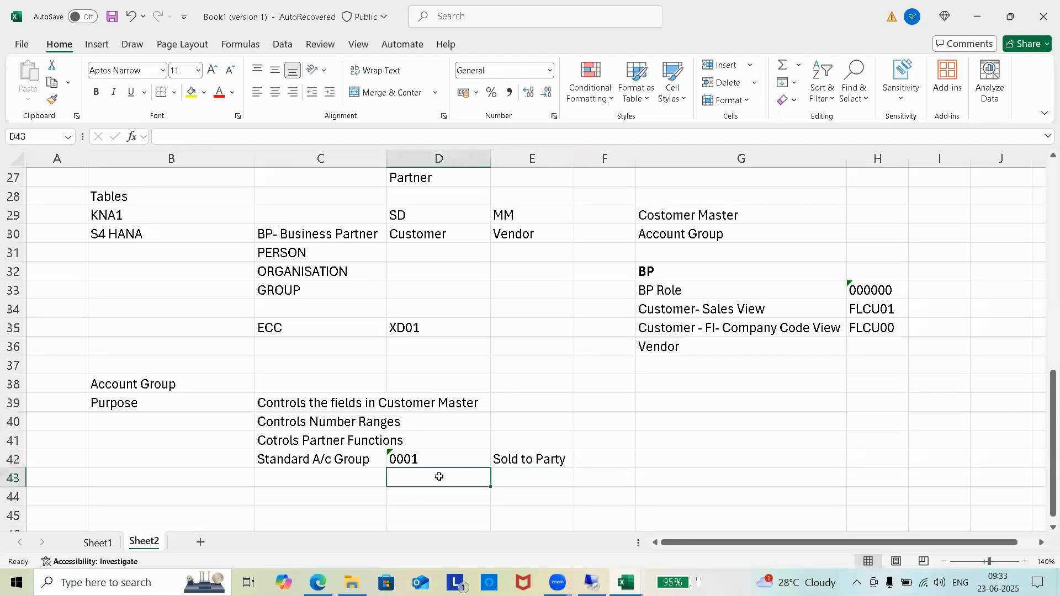
Step: Add group '0002 as Ship to Party and '0003 as Payer in the next rows
text('00)
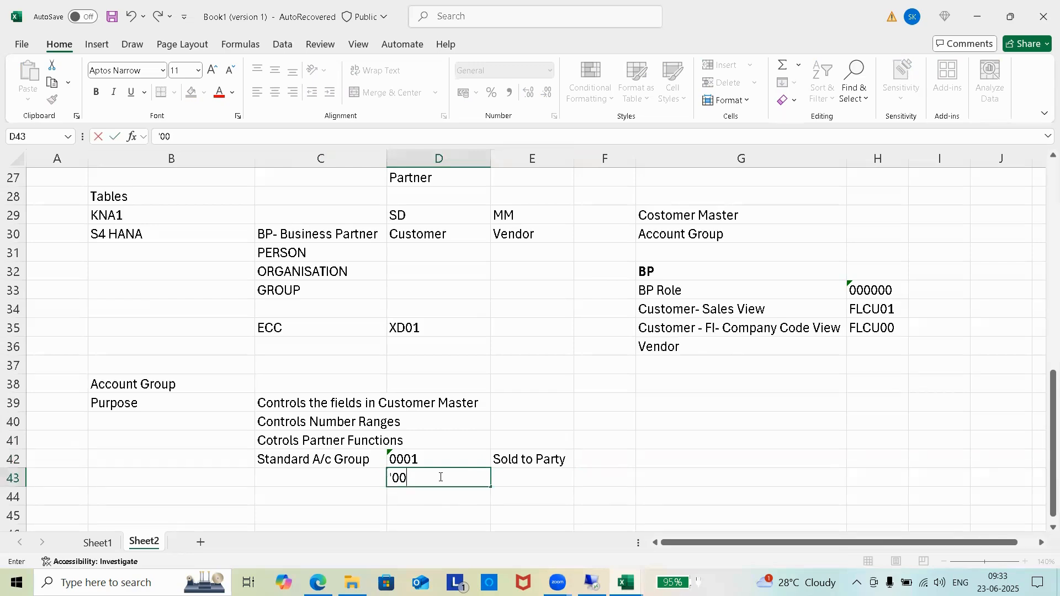
text(02)
click(533, 481)
text(Ship to)
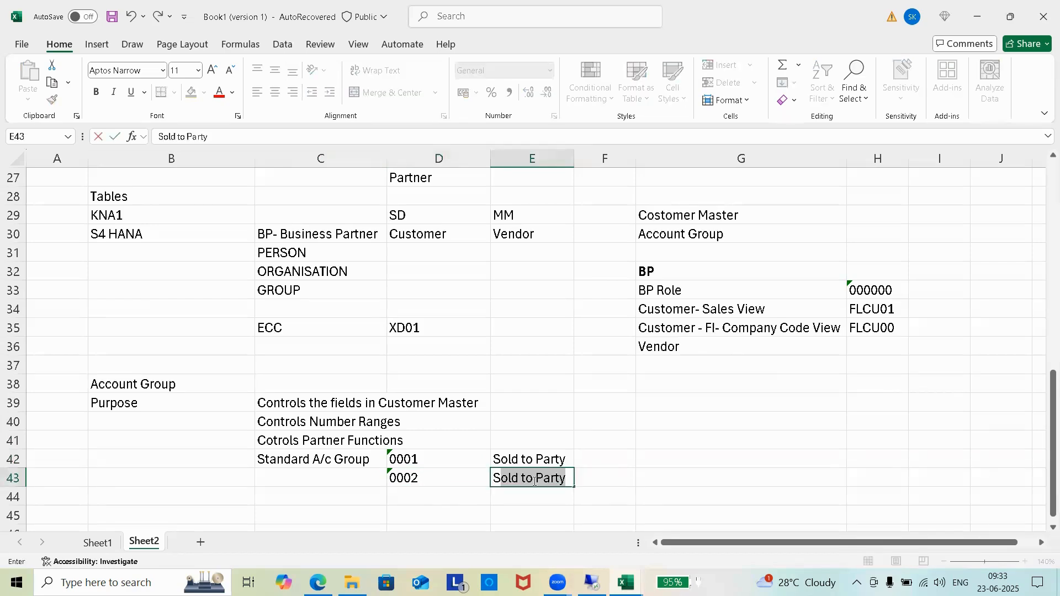
text( Party)
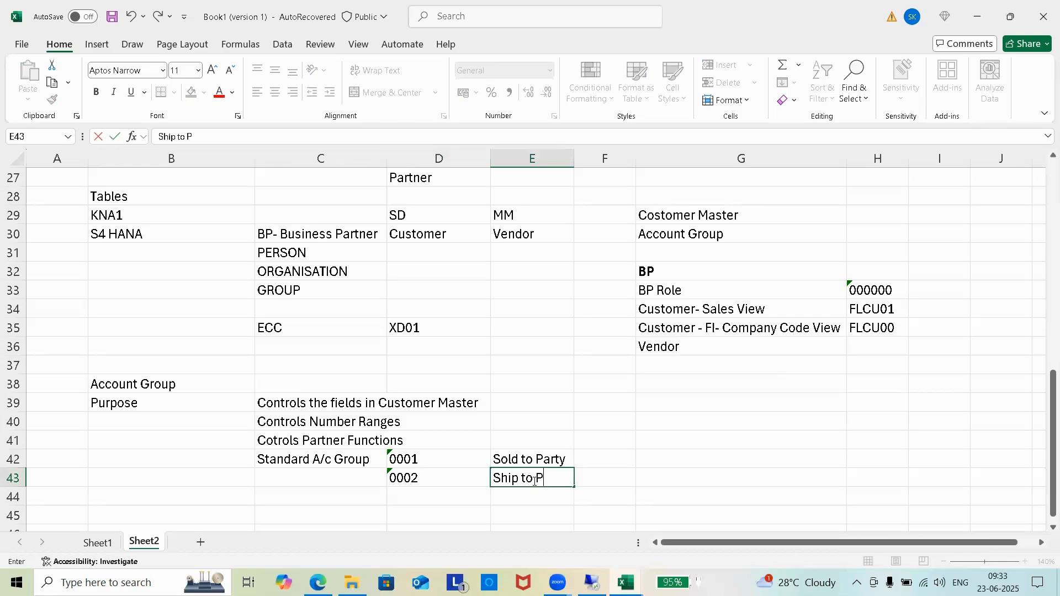
click(430, 491)
text(0)
key(BackSpace)
text('000)
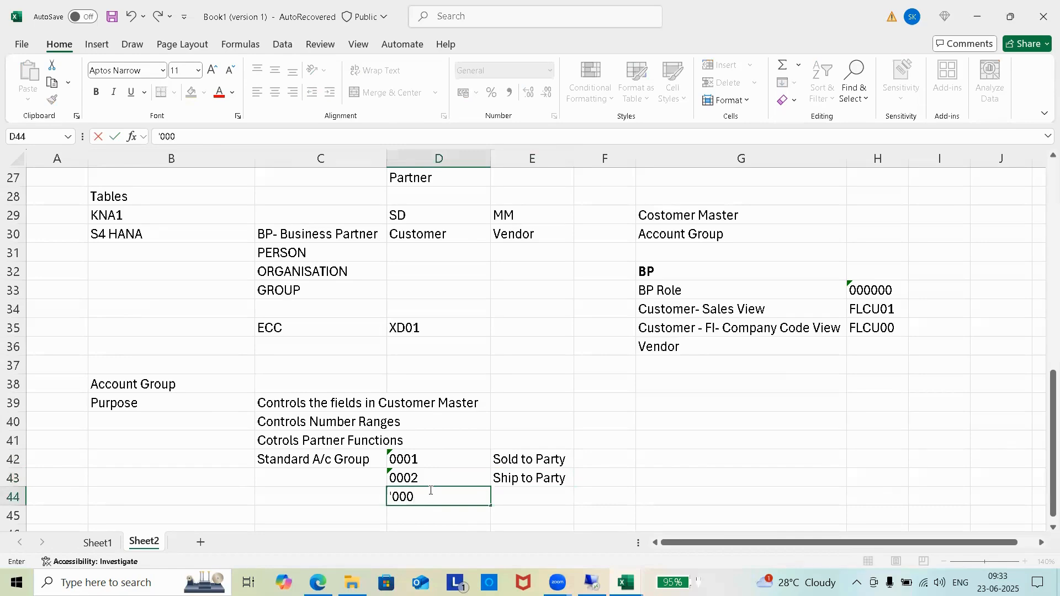
text(3)
key(Tab)
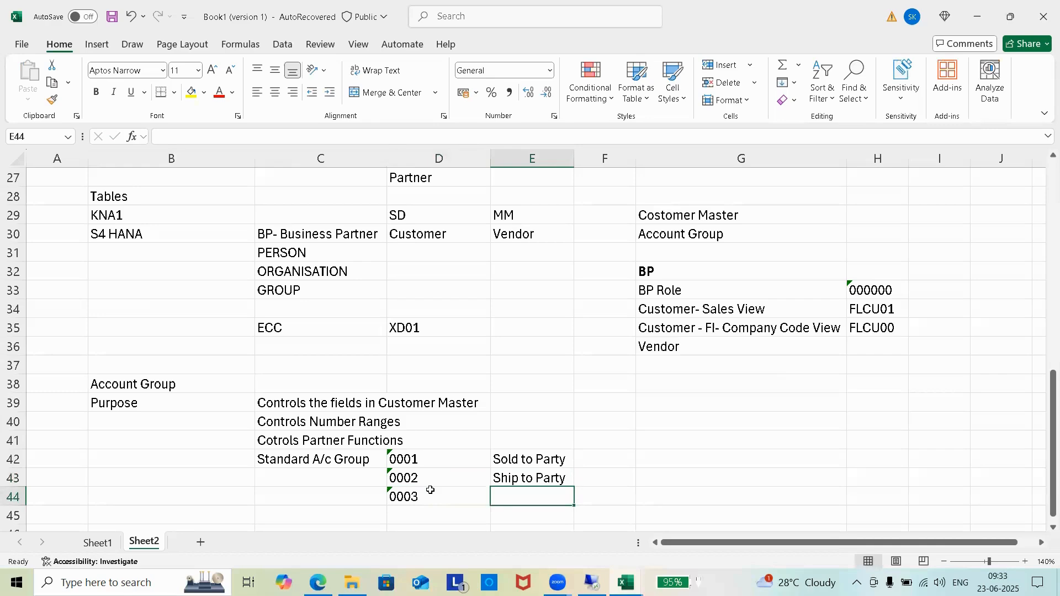
text(Payer)
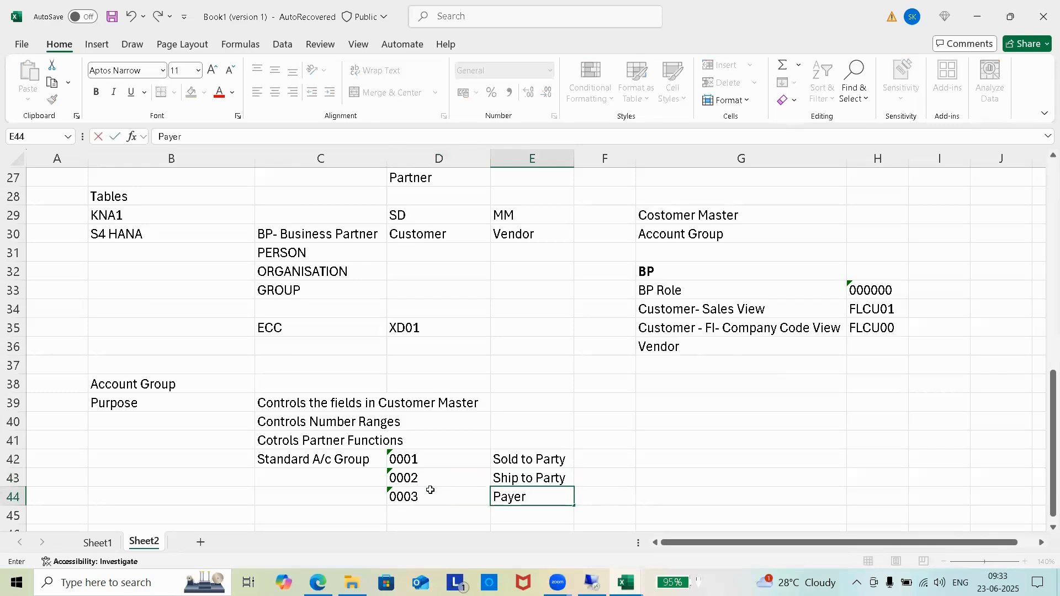
click(422, 519)
Step: Add group '0004 described as Bill to Party
text(')
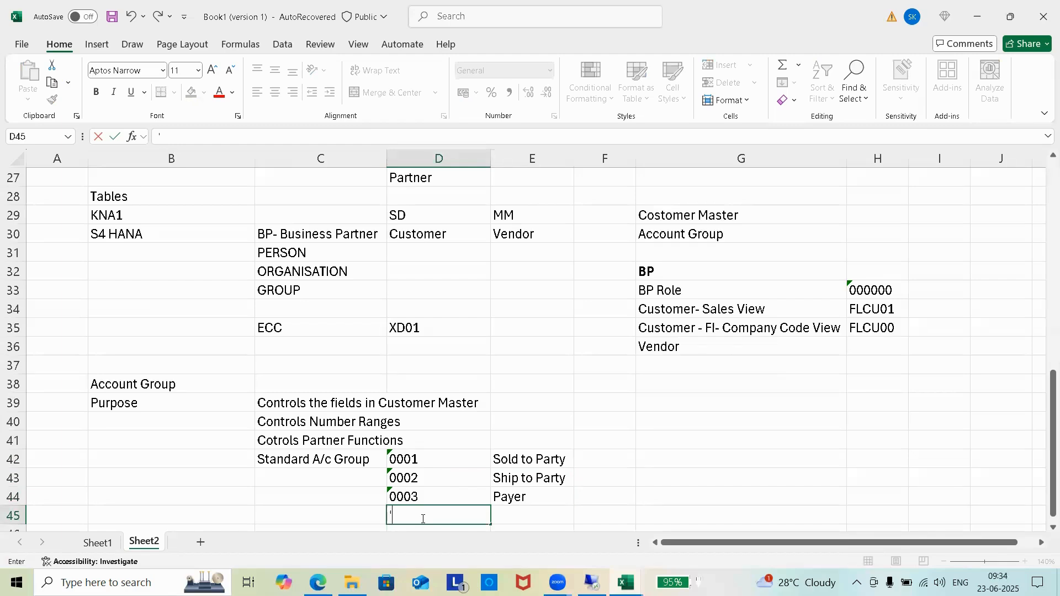
text(0004)
key(Tab)
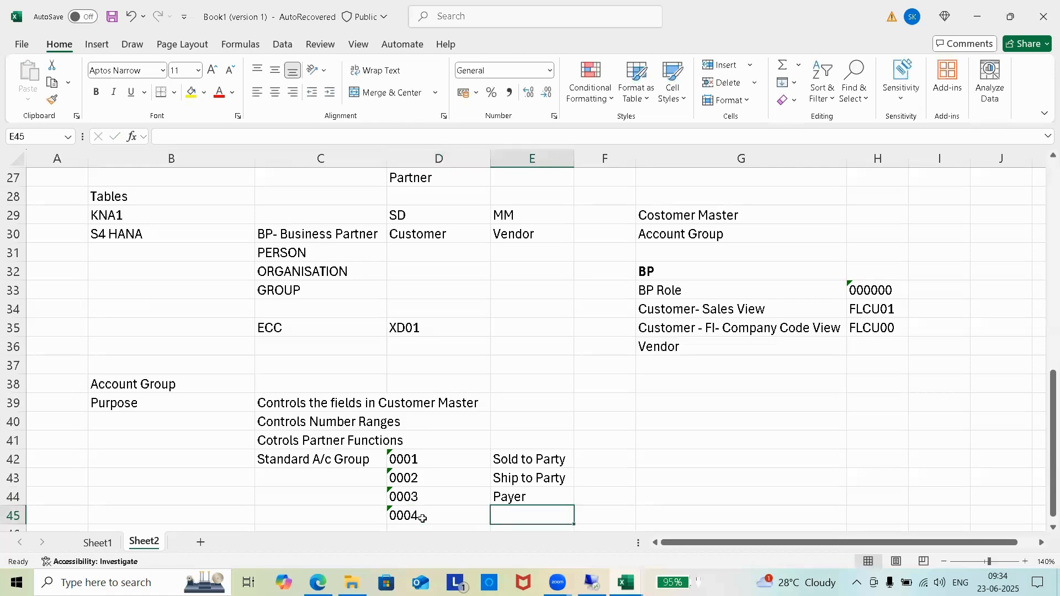
text(bp)
key(BackSpace)
key(BackSpace)
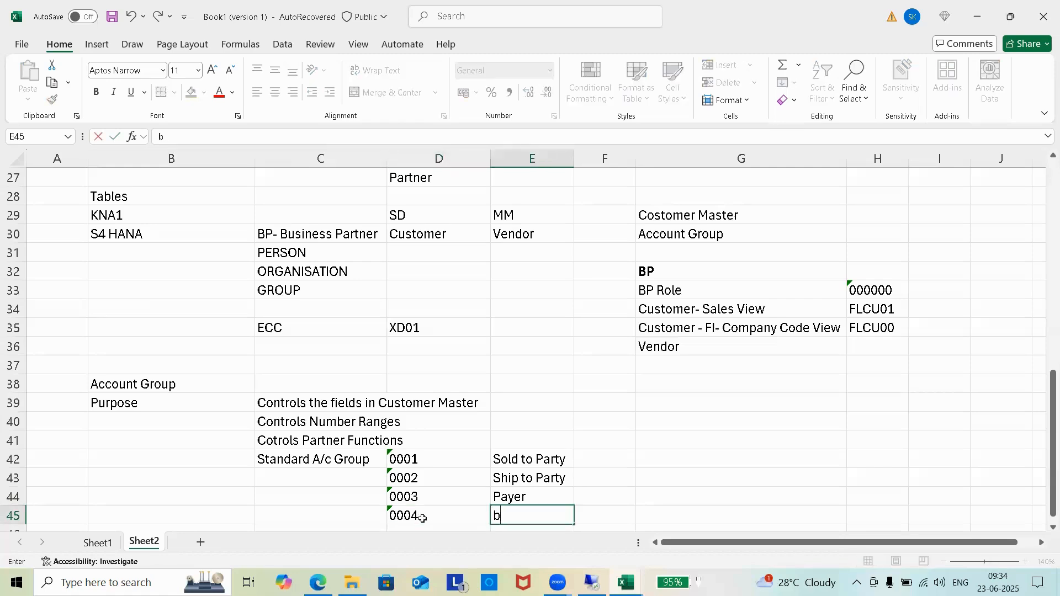
text(Bill to Party)
click(454, 424)
Step: Make the Account Group and Purpose labels in B38:B39 bold
scroll(464, 414, down, 2)
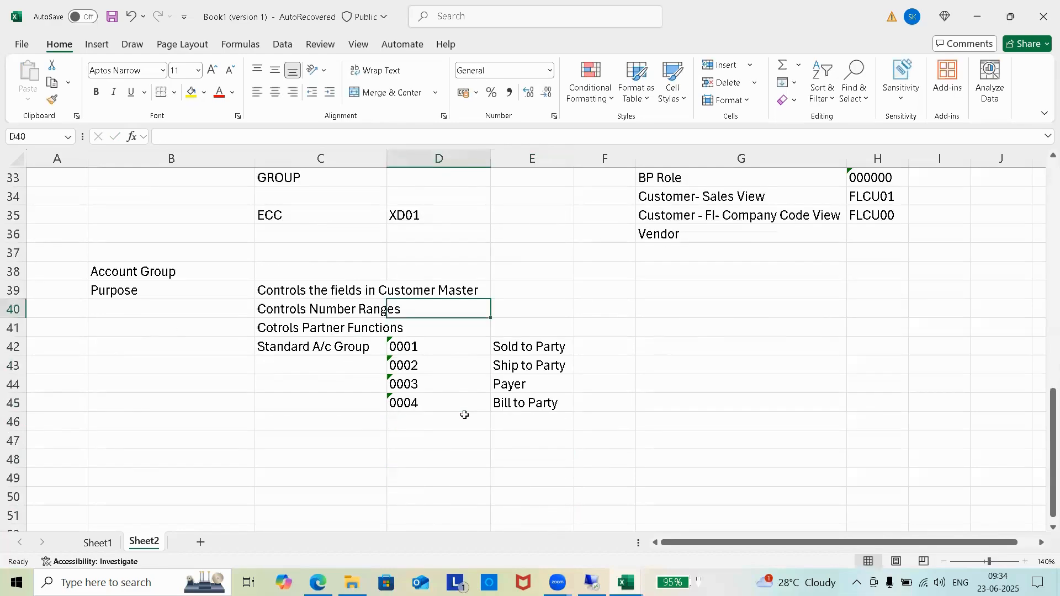
click(633, 305)
drag(136, 274, 128, 289)
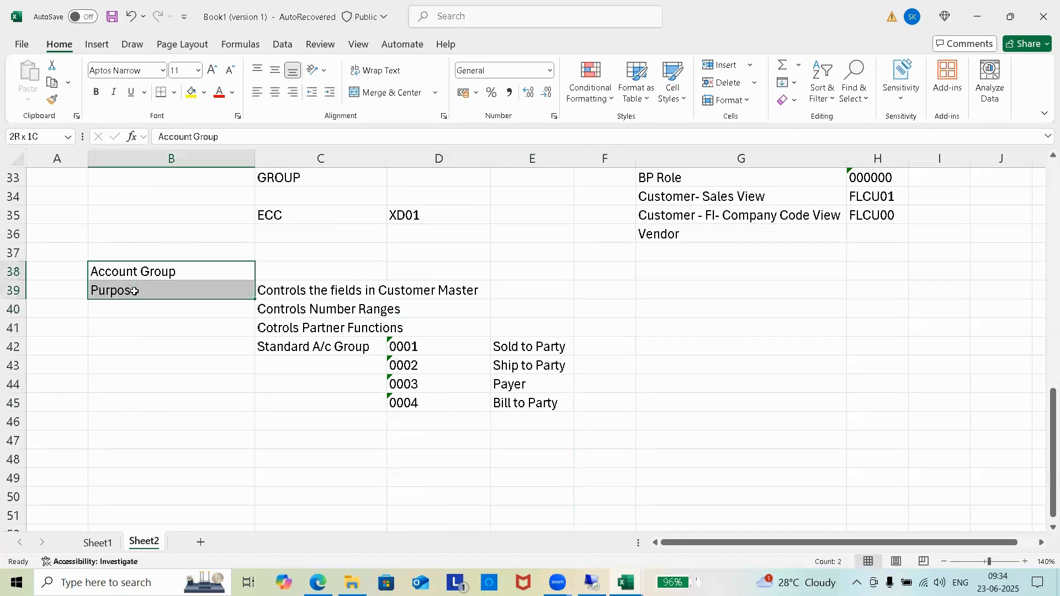
click(95, 92)
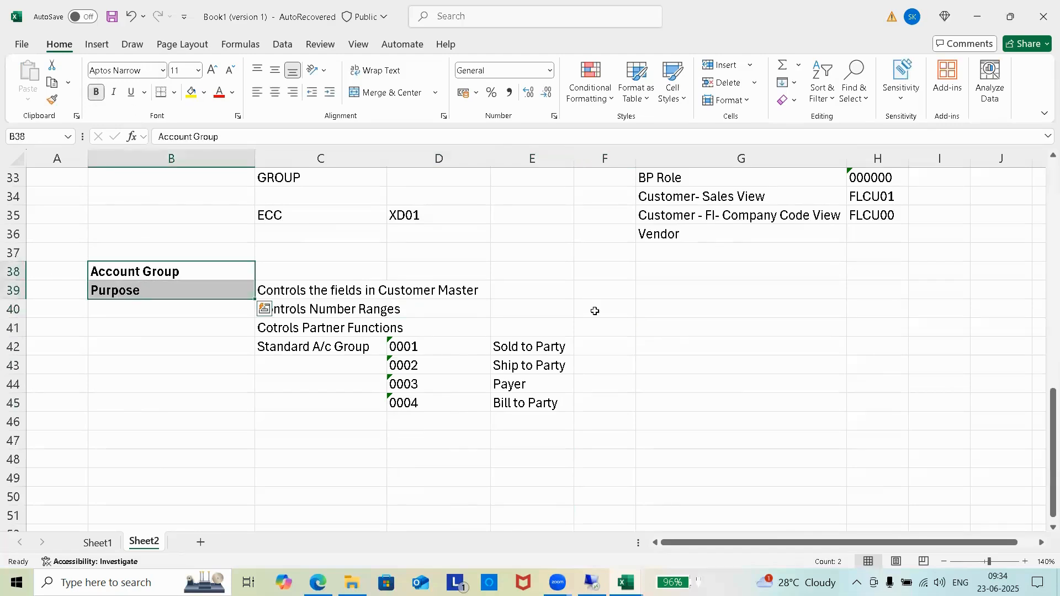
click(727, 388)
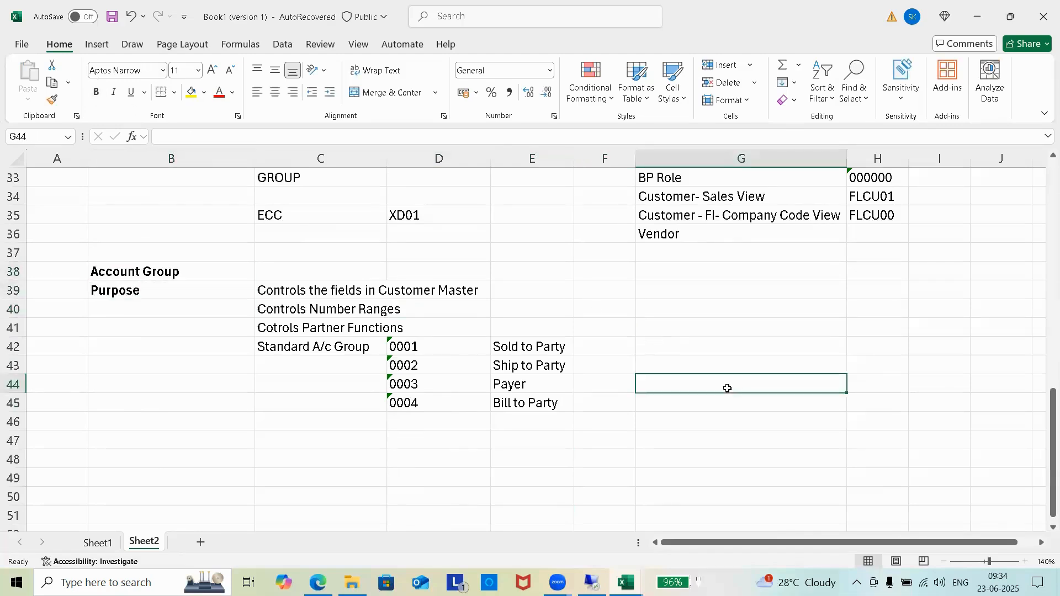
Step: Enter partner codes SP, SH, PY and BP beside the four party descriptions in F42:F45
click(622, 350)
text(SP)
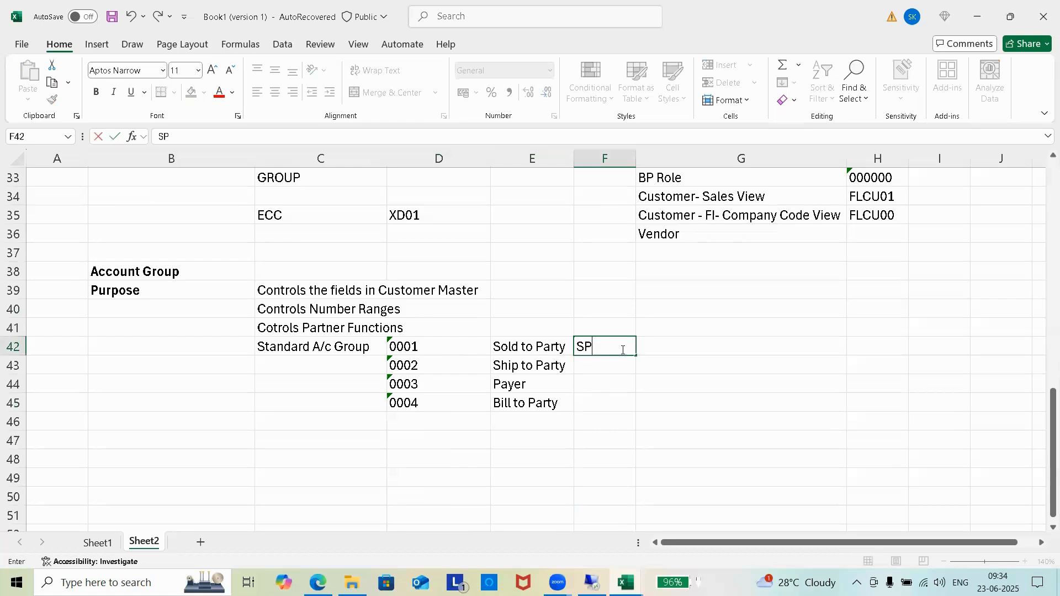
key(Return)
text(AH)
key(BackSpace)
key(BackSpace)
text(SP)
key(BackSpace)
text(H)
key(Return)
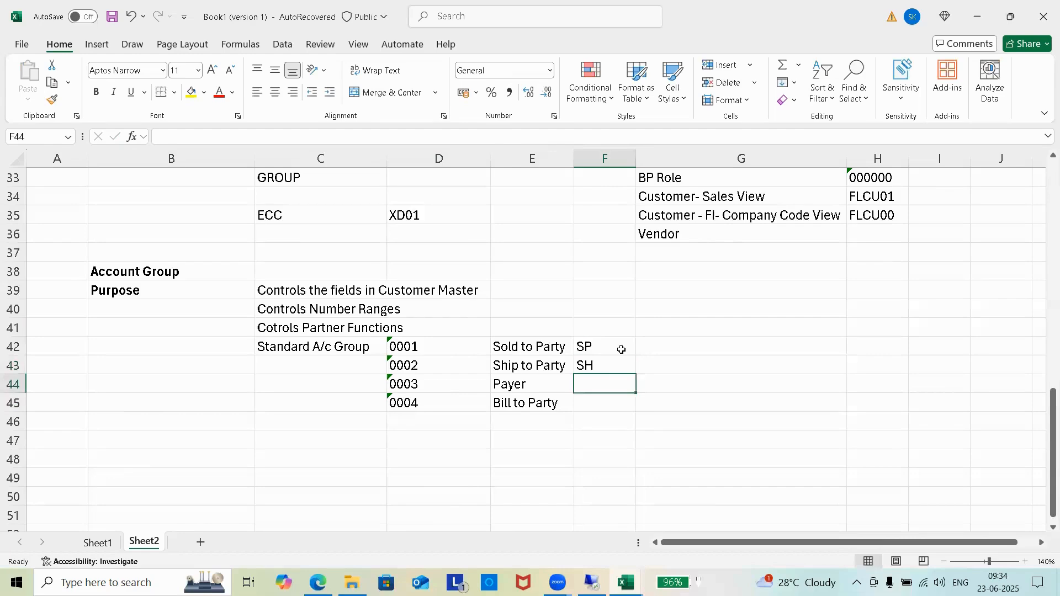
text(PY)
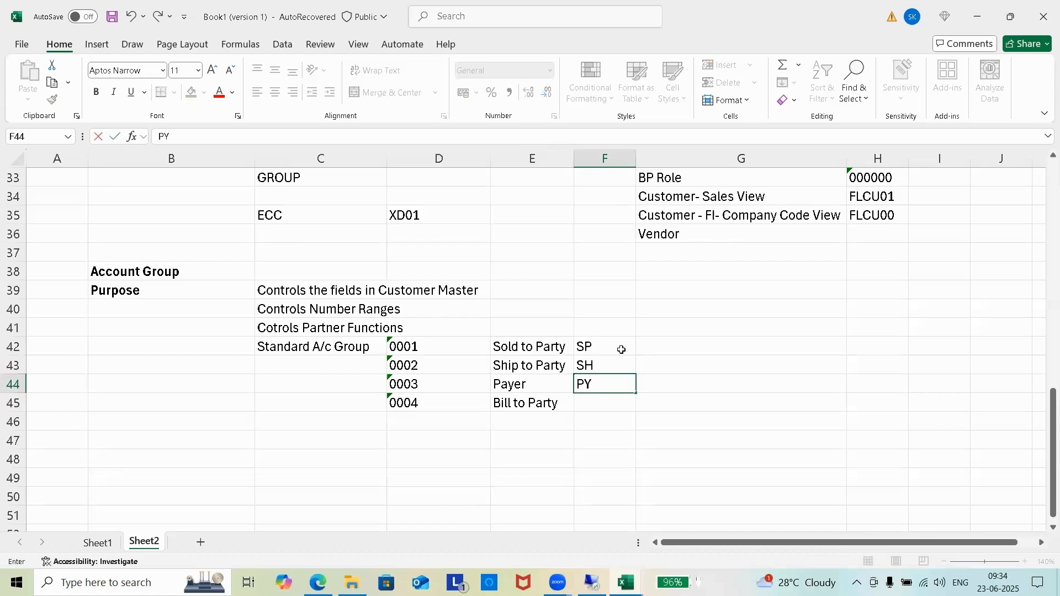
key(Return)
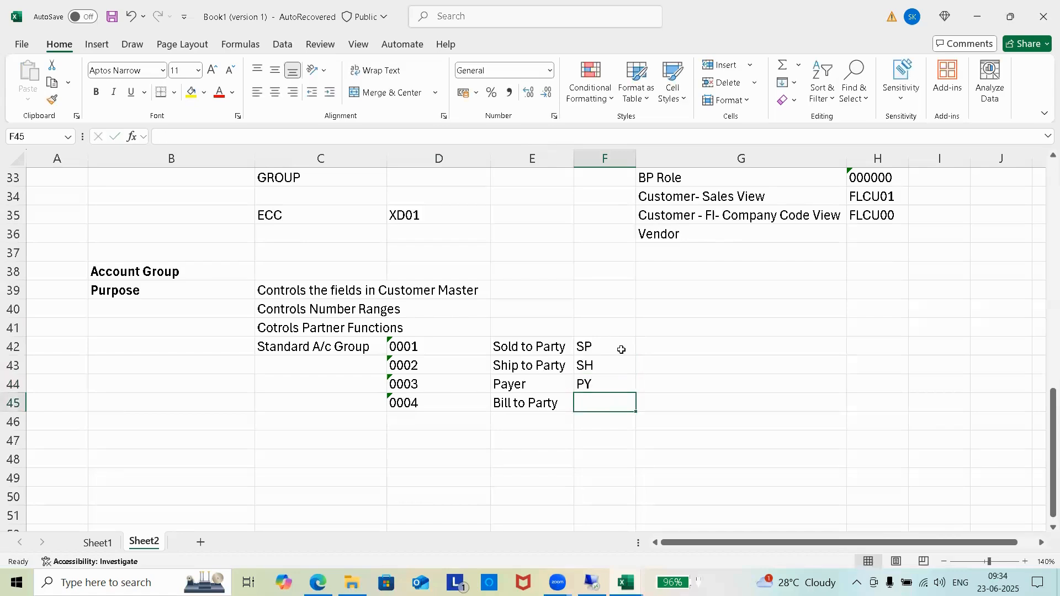
text(BP)
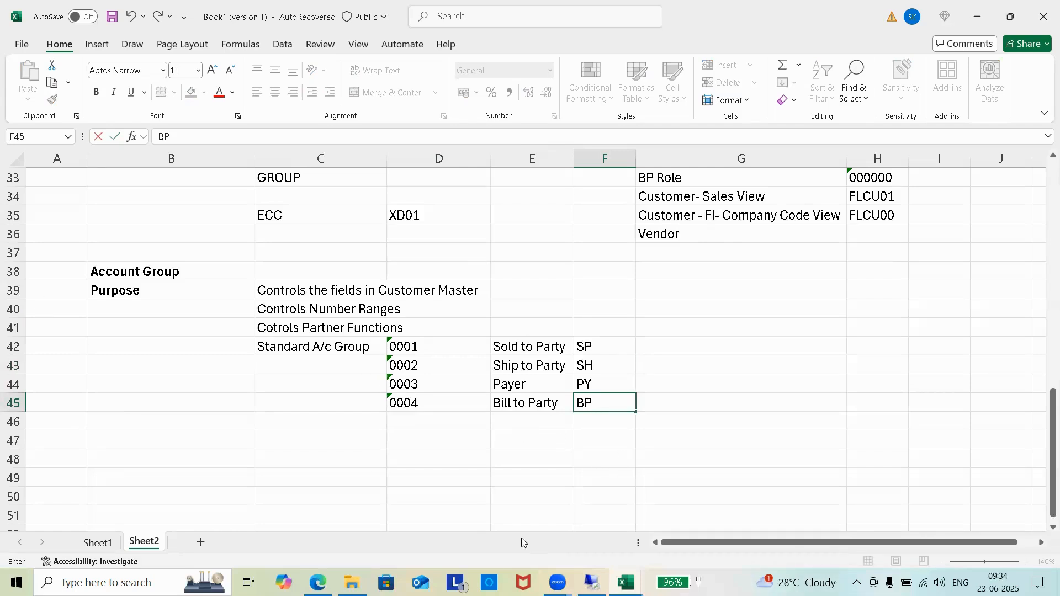
Step: Enter the heading 'Partner Functions' in F41 above the partner codes
click(551, 412)
drag(601, 341, 606, 405)
click(597, 323)
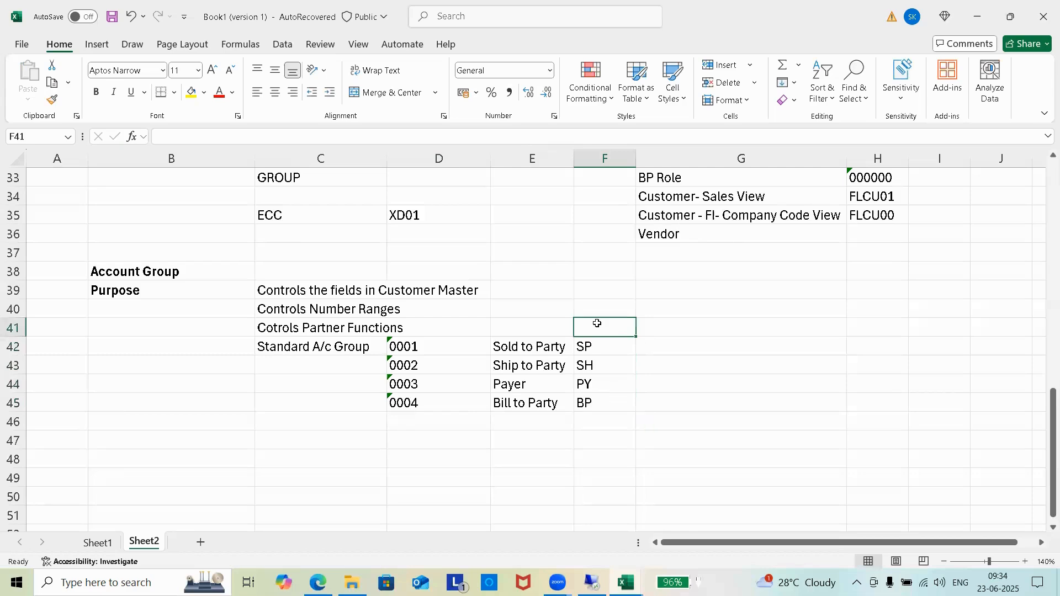
text(pARTNER)
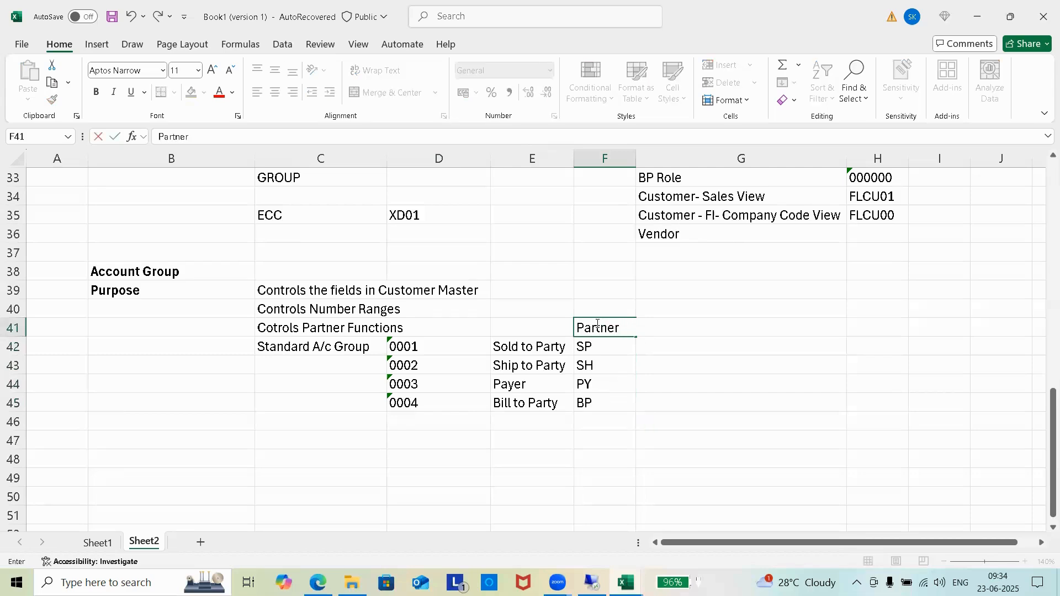
text( Functi)
text(ons)
click(679, 401)
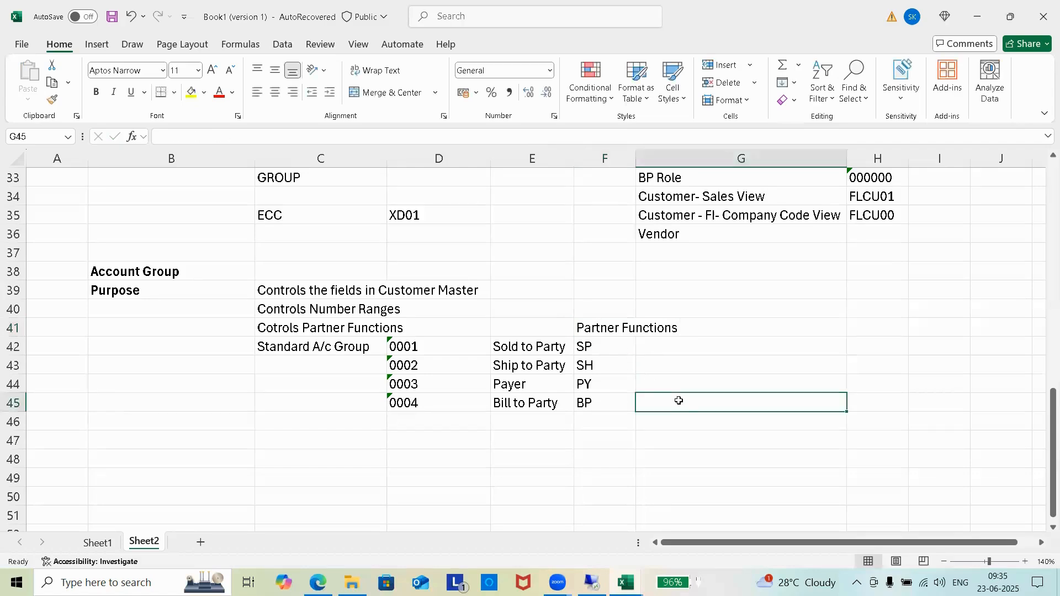
Step: Make the Partner Functions heading bold and widen column F to fit it
click(600, 319)
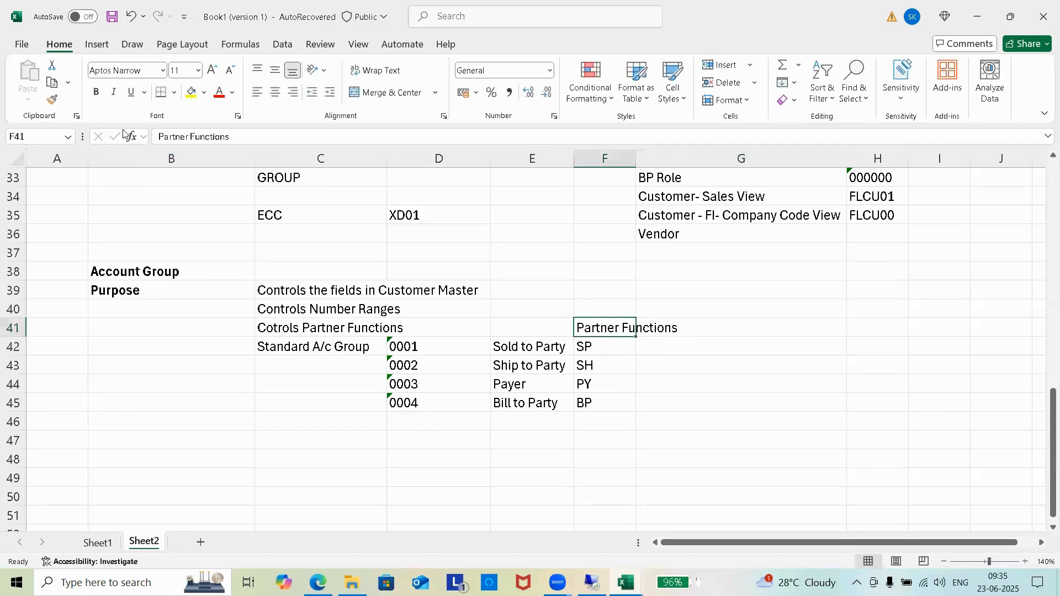
click(100, 94)
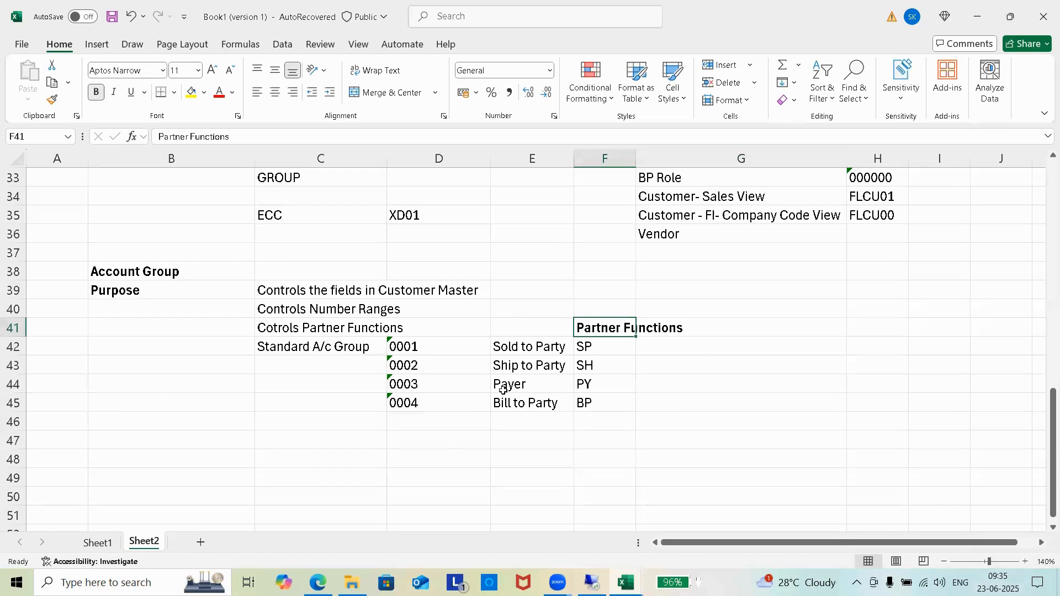
drag(637, 158, 686, 162)
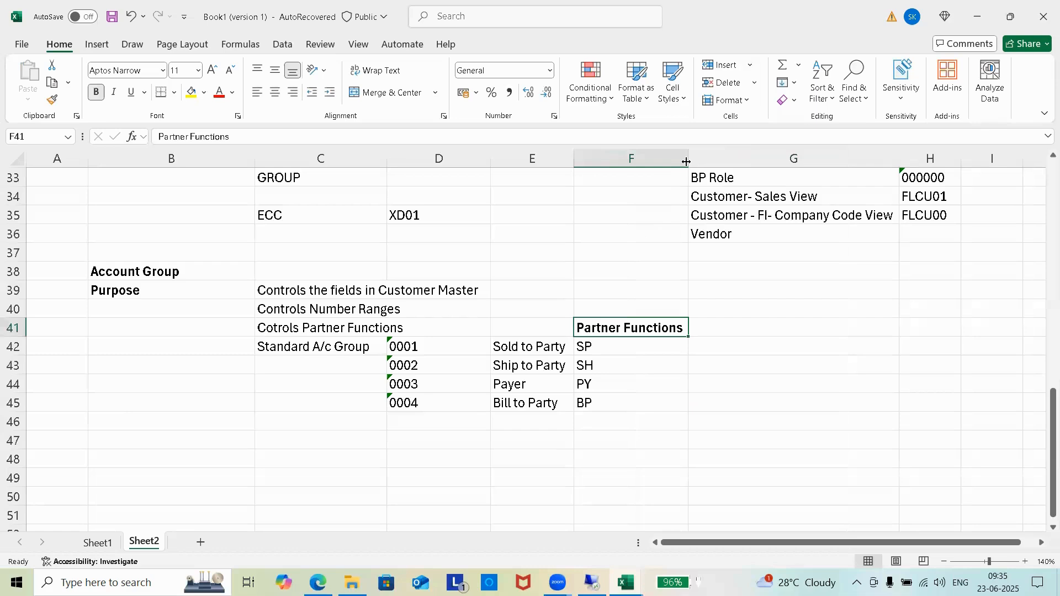